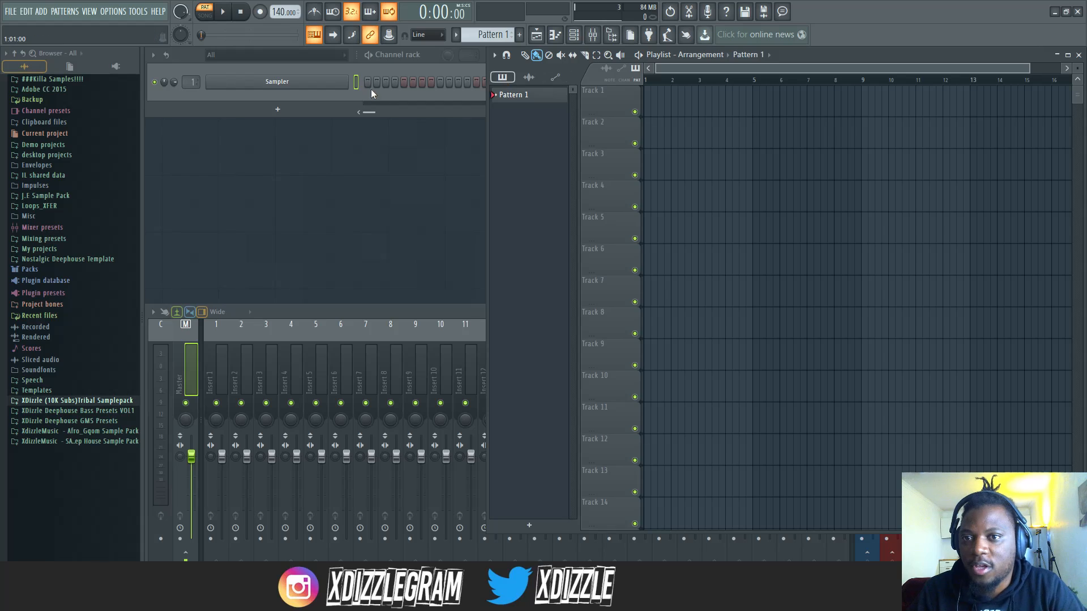
Step: Expand the XDizzle Tribal, SA Deep House and Afro Gqom sample packs and open the Tribal pack's Kicks folder
{"action": "left_click", "coordinate": [426, 53]}
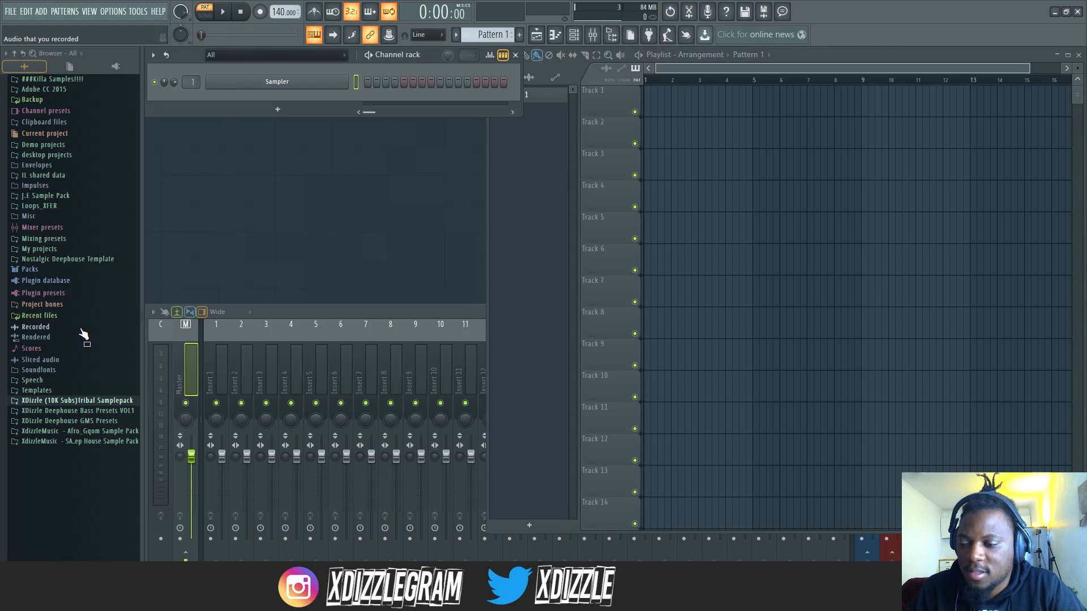
{"action": "left_click", "coordinate": [87, 401]}
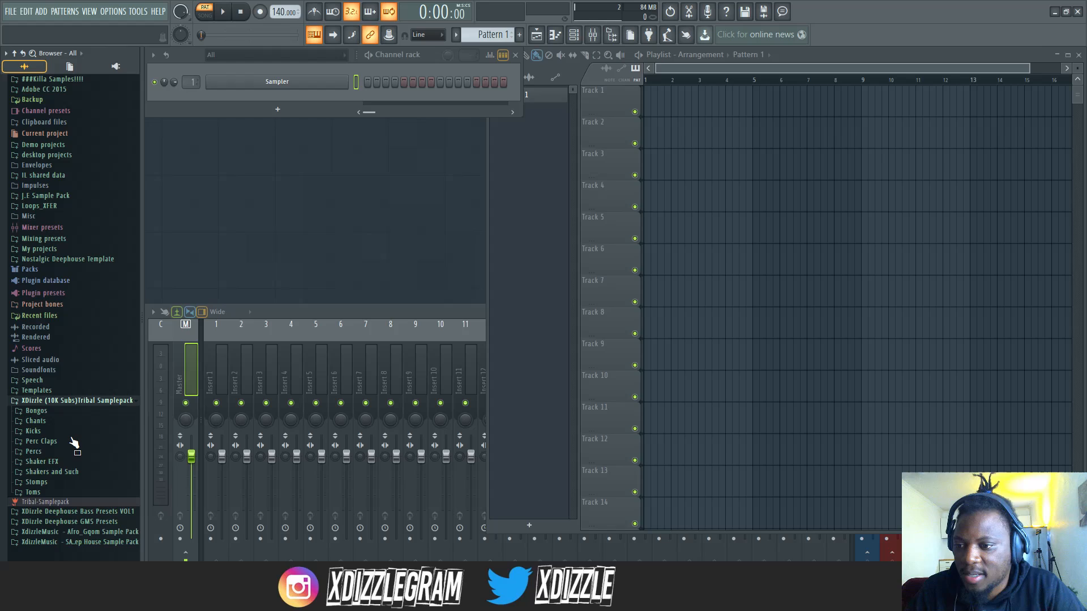
{"action": "left_click", "coordinate": [95, 543]}
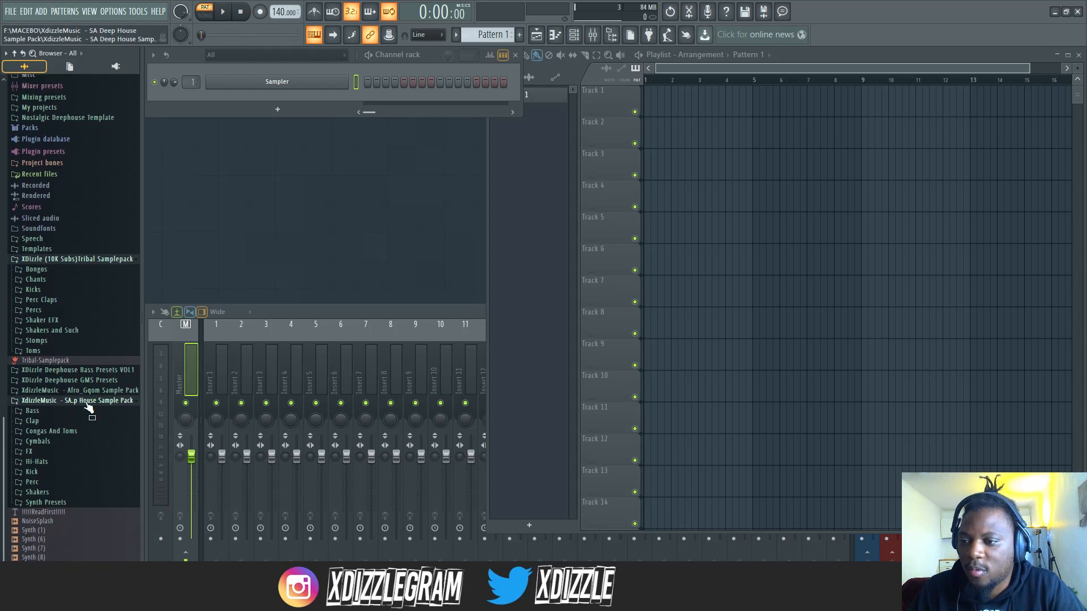
{"action": "left_click", "coordinate": [108, 373]}
{"action": "scroll", "coordinate": [109, 376], "scroll_direction": "down", "scroll_amount": 4}
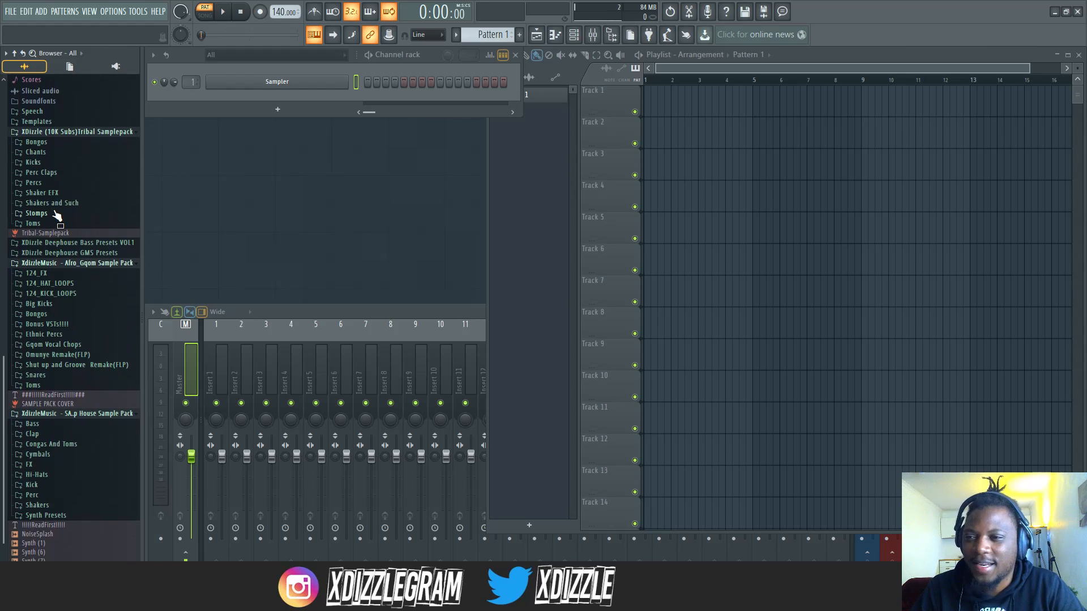
{"action": "left_click", "coordinate": [55, 164]}
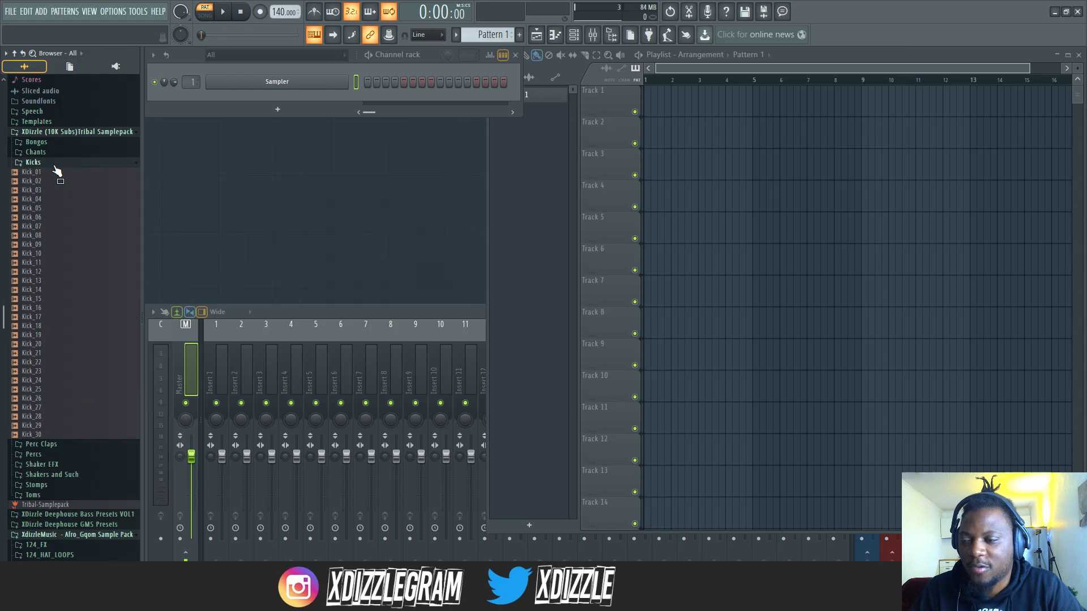
Step: Audition various kicks in the Tribal pack's Kicks folder, from Kick_03 through Kick_30 and back to Kick_01
{"action": "left_click", "coordinate": [50, 190]}
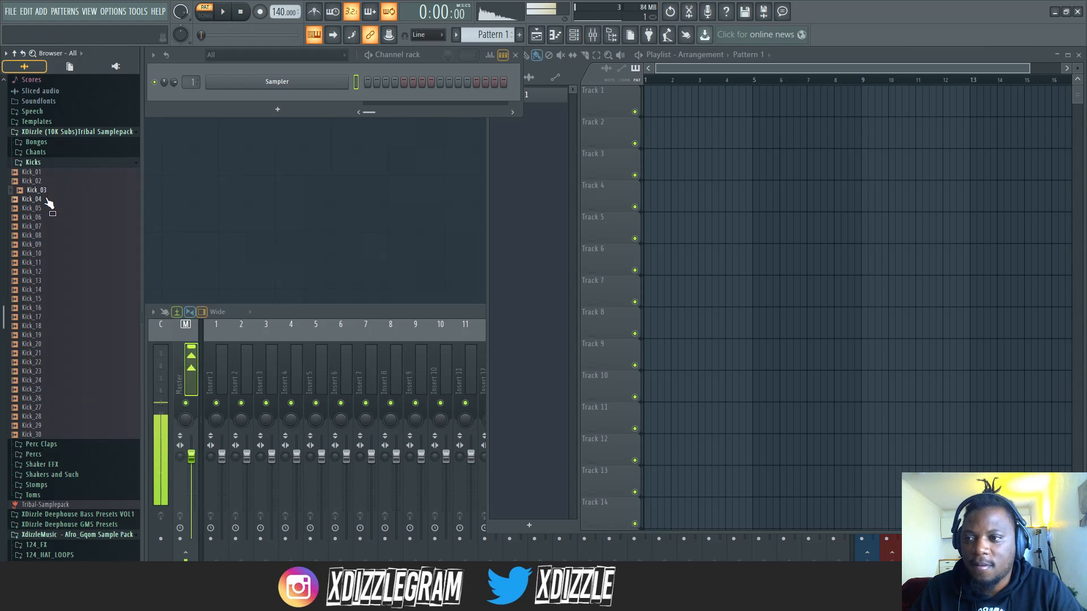
{"action": "left_click", "coordinate": [48, 380]}
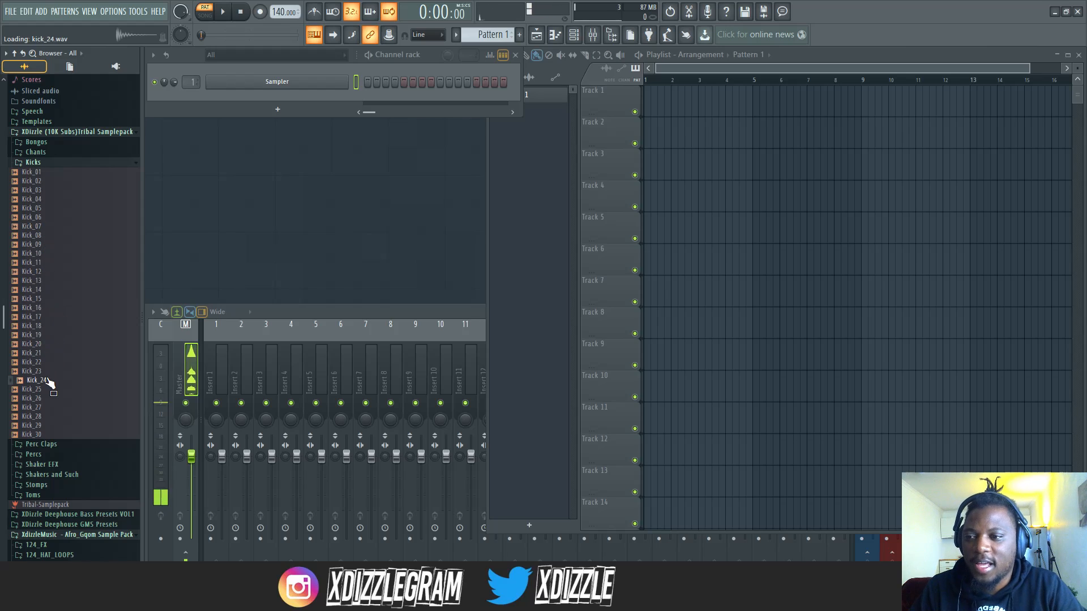
{"action": "left_click", "coordinate": [45, 390]}
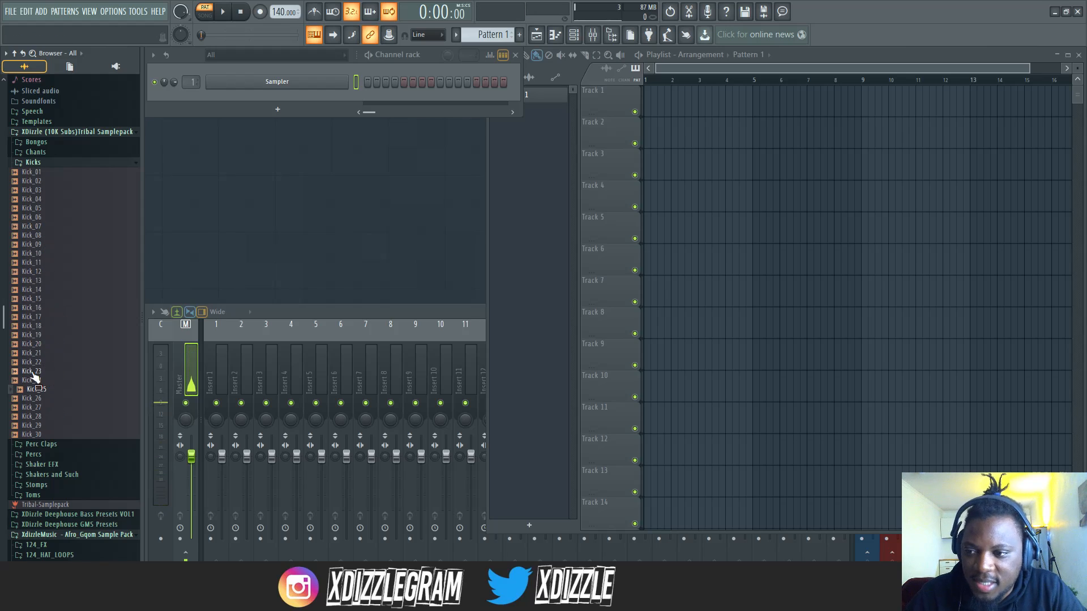
{"action": "left_click", "coordinate": [52, 409]}
{"action": "left_click", "coordinate": [51, 417]}
{"action": "left_click", "coordinate": [50, 407]}
{"action": "left_click", "coordinate": [52, 427]}
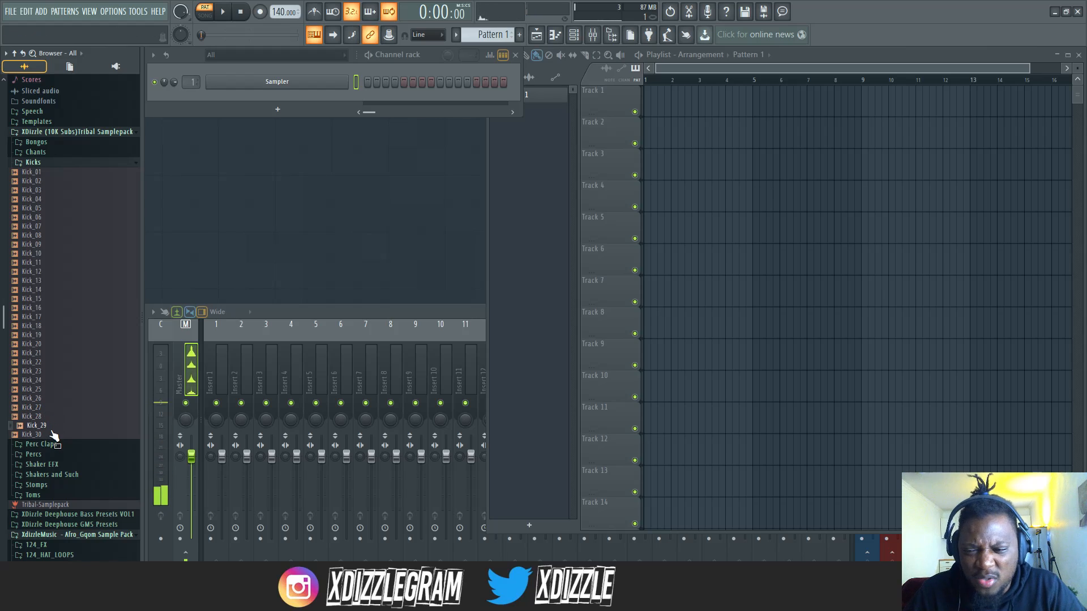
{"action": "left_click", "coordinate": [43, 435]}
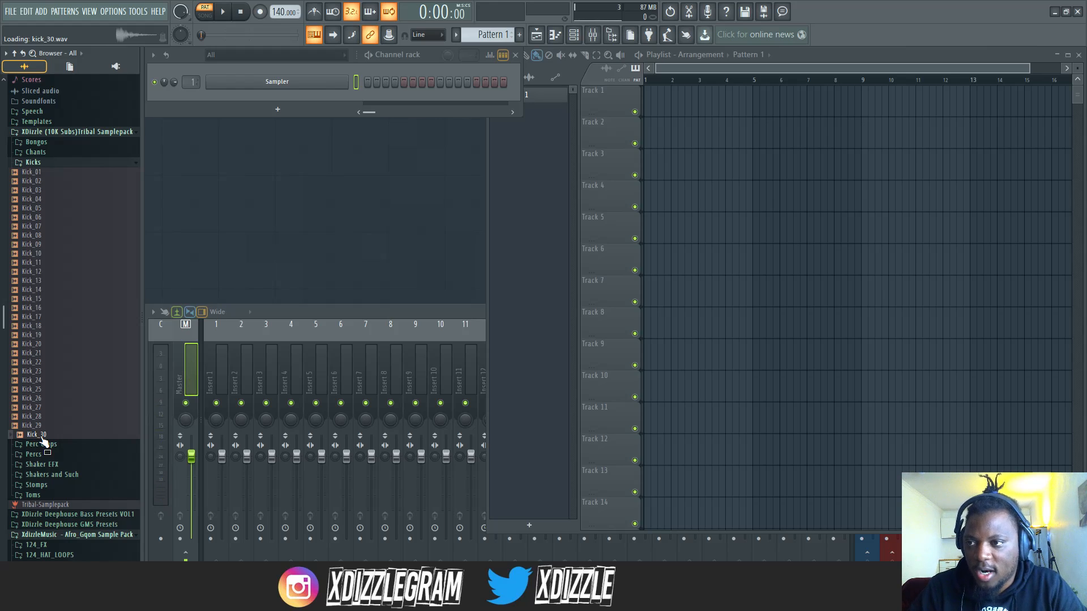
{"action": "left_click", "coordinate": [51, 235]}
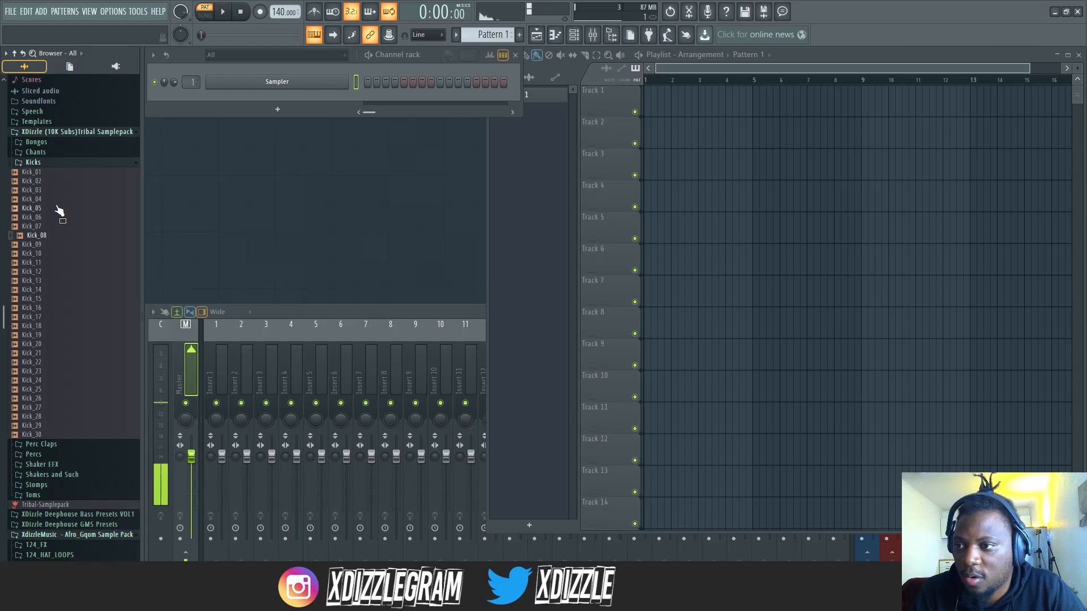
{"action": "left_click", "coordinate": [50, 180]}
{"action": "key", "text": "Up"}
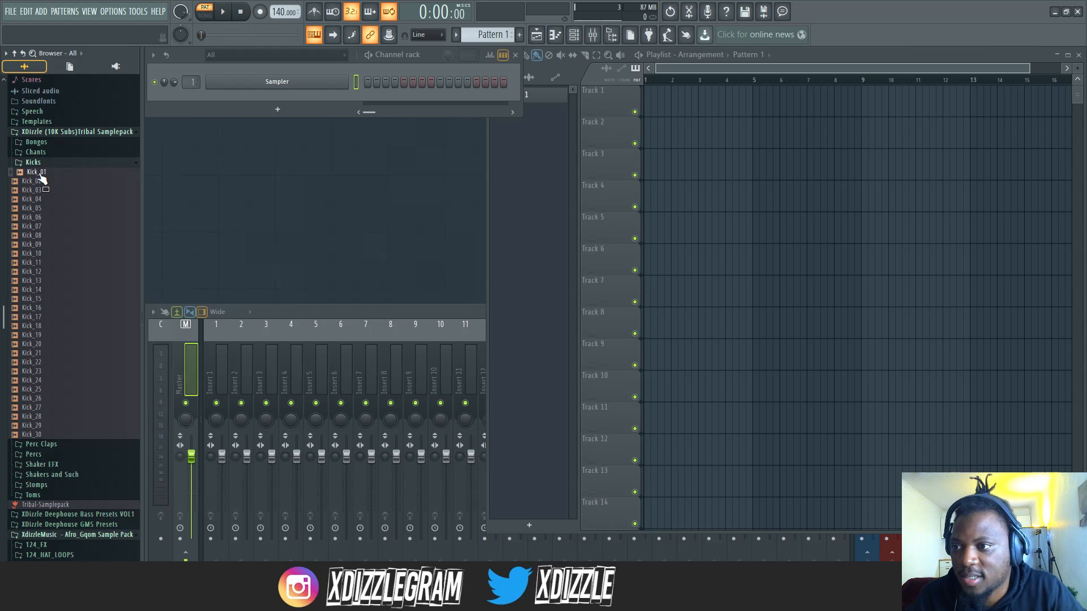
Step: Open Kick_01 in a new channel and fill its sequence on each 4 steps
{"action": "right_click", "coordinate": [41, 172]}
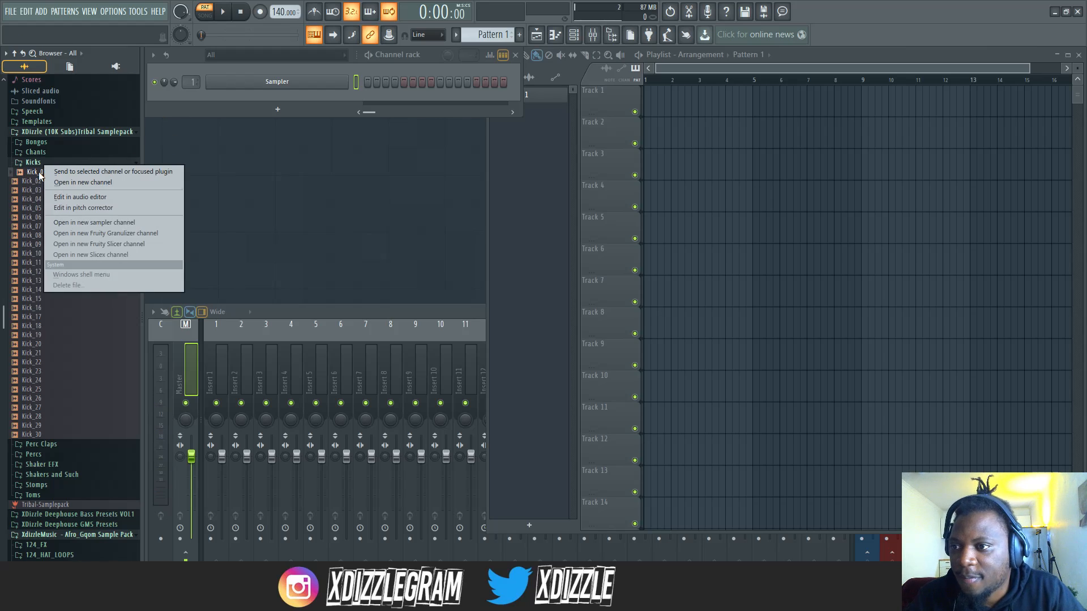
{"action": "left_click", "coordinate": [118, 183]}
{"action": "right_click", "coordinate": [277, 99]}
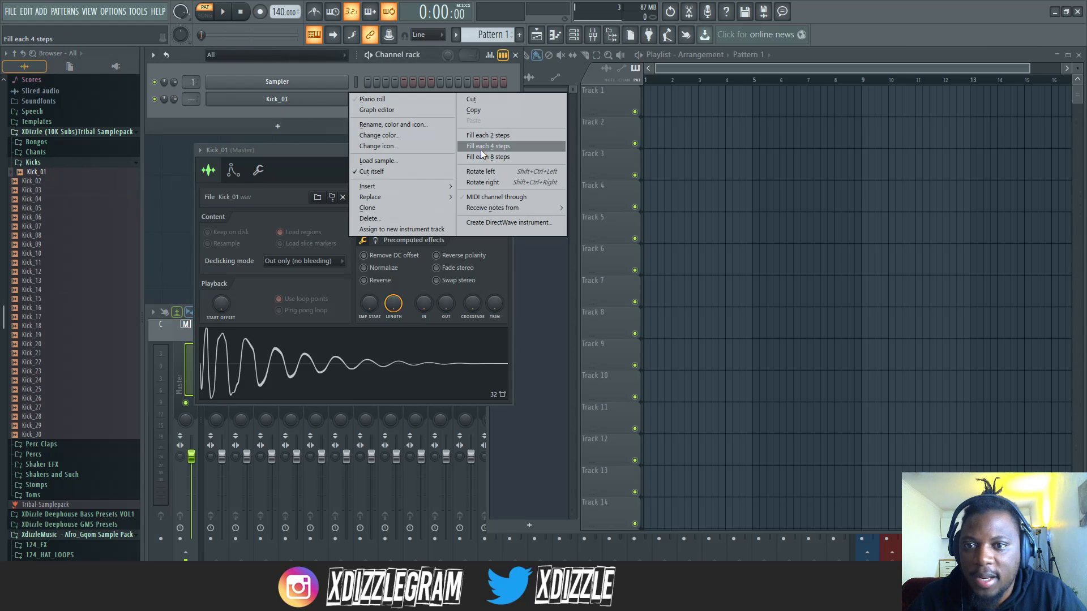
{"action": "left_click", "coordinate": [480, 148]}
Step: Widen the channel rack to show 32 steps and fill Kick_01 on each 4 steps across the full length
{"action": "left_click_drag", "start_coordinate": [519, 112], "coordinate": [776, 115]}
{"action": "right_click", "coordinate": [297, 100]}
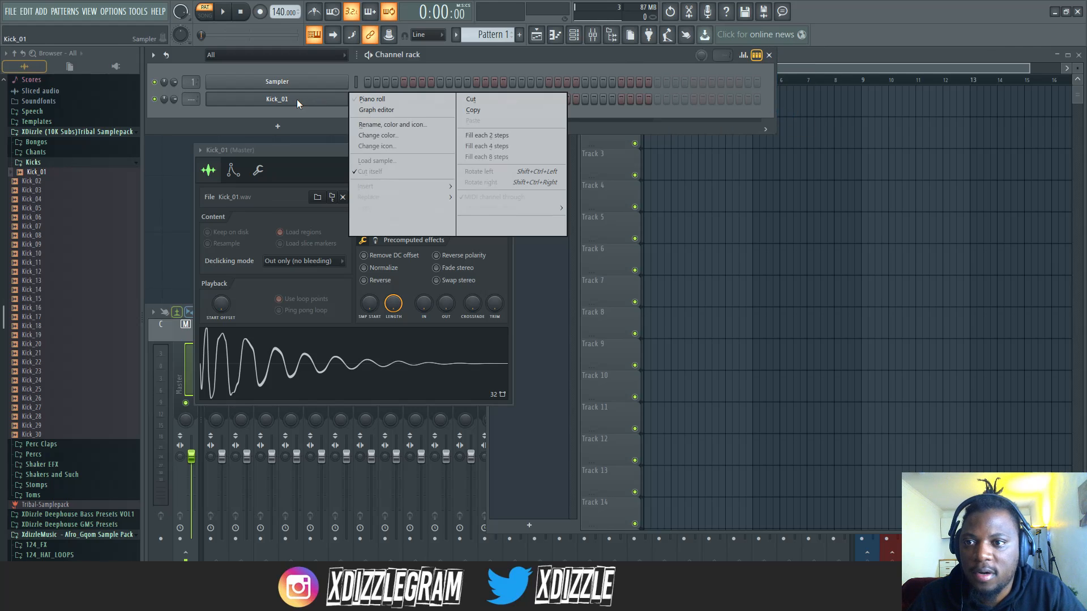
{"action": "left_click", "coordinate": [517, 144]}
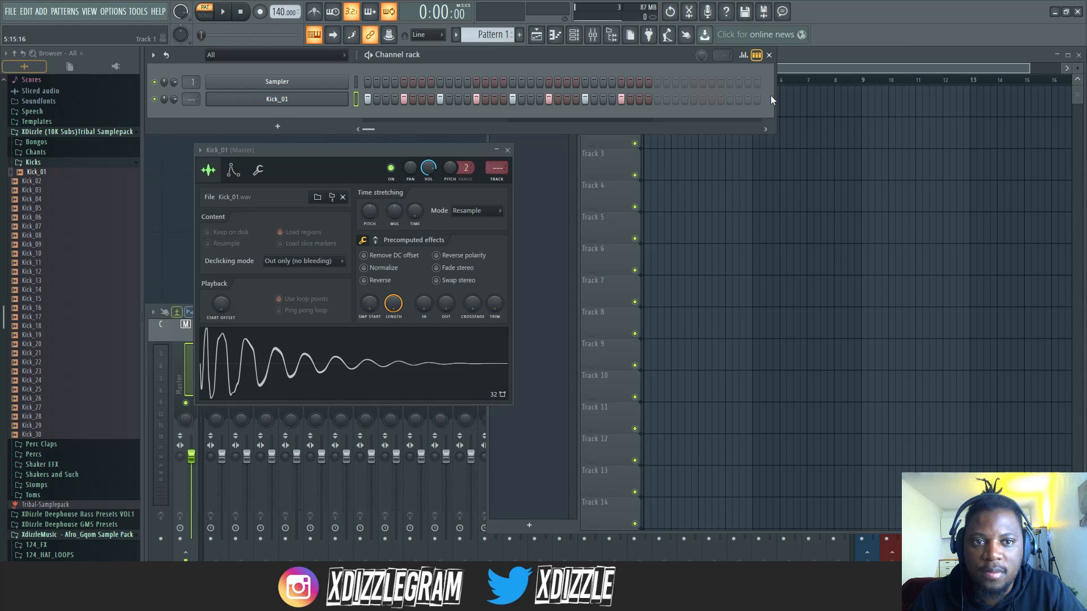
{"action": "left_click_drag", "start_coordinate": [775, 98], "coordinate": [667, 98]}
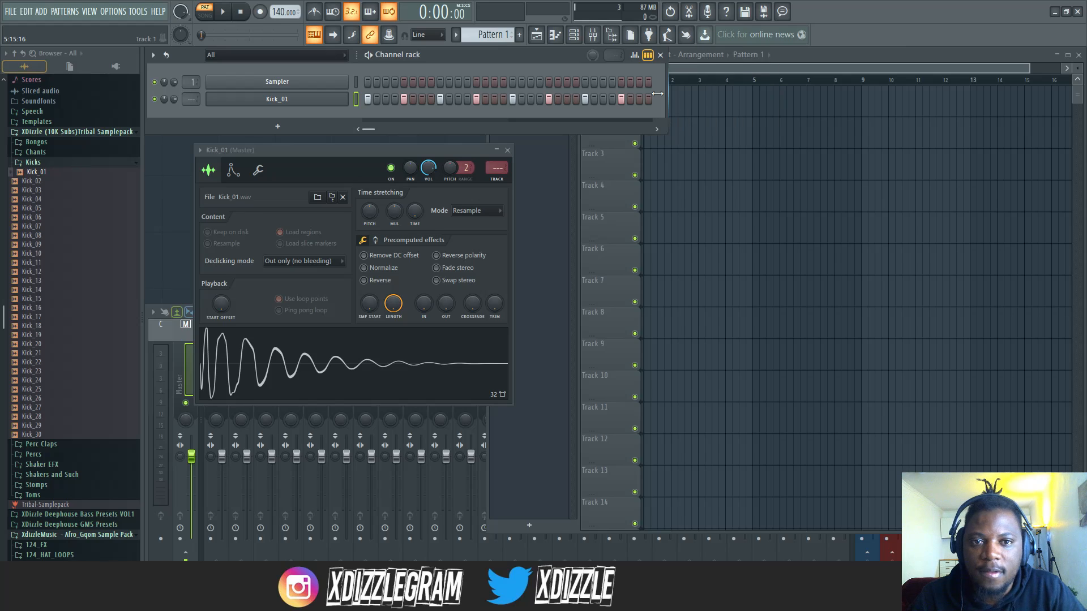
Step: Set the project tempo to 120 BPM and play the kick pattern briefly
{"action": "right_click", "coordinate": [277, 11]}
{"action": "left_click", "coordinate": [392, 76]}
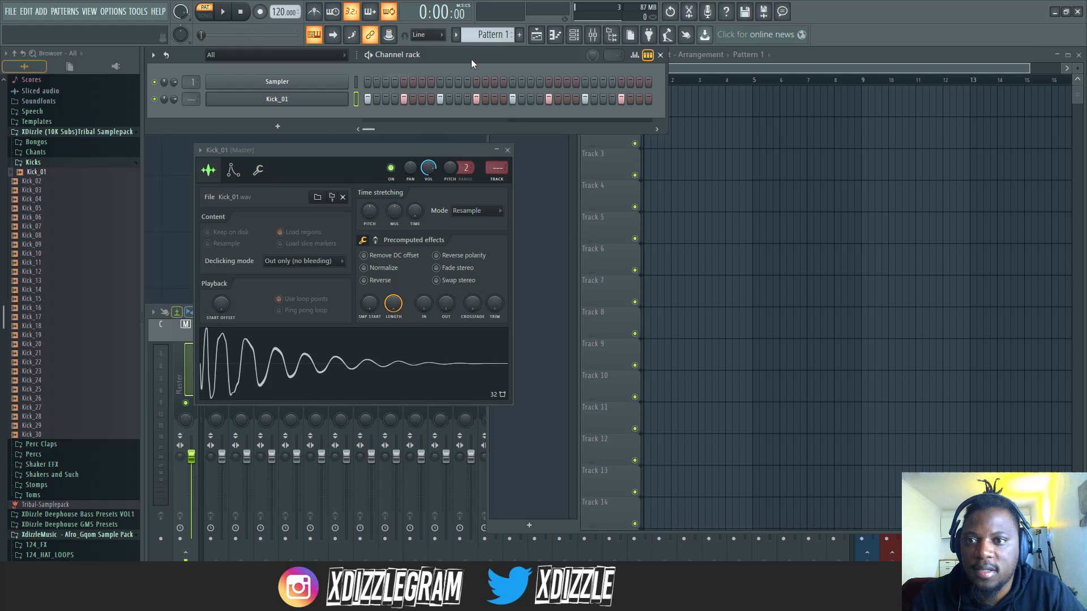
{"action": "key", "text": "space"}
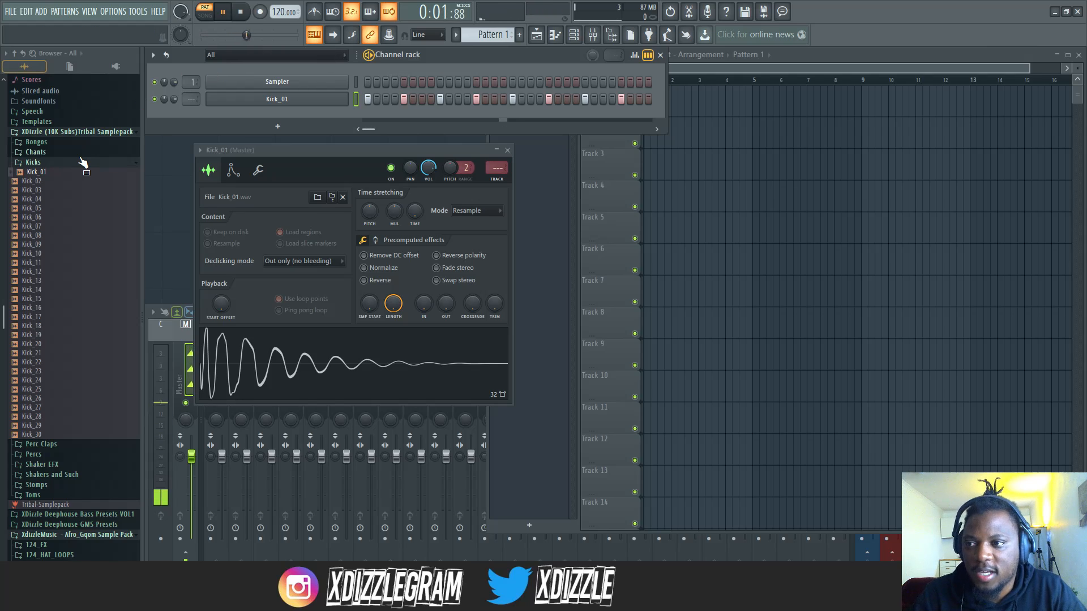
{"action": "key", "text": "space"}
Step: Audition kicks after Kick_01 in the Kicks folder and add Kick_07 as a new channel
{"action": "left_click", "coordinate": [61, 184]}
{"action": "left_click", "coordinate": [59, 190]}
{"action": "left_click", "coordinate": [59, 200]}
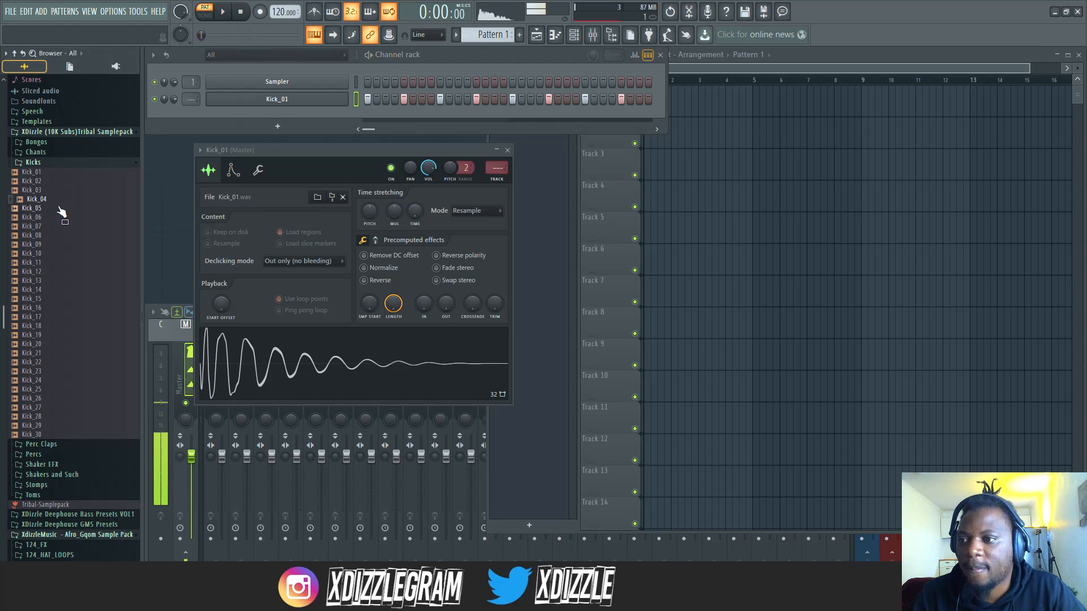
{"action": "left_click", "coordinate": [58, 220]}
{"action": "left_click", "coordinate": [55, 225]}
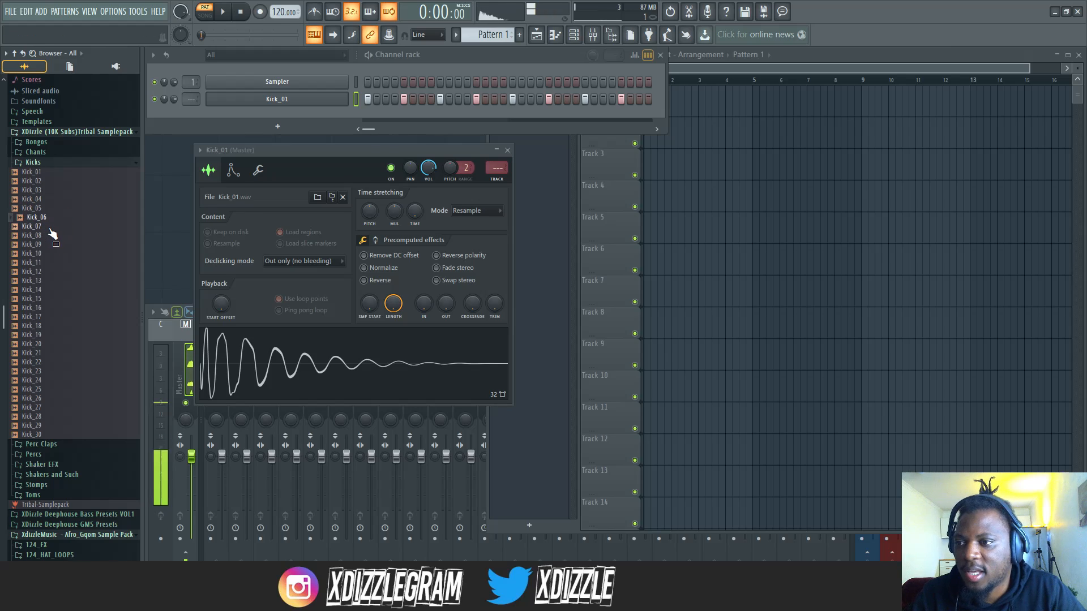
{"action": "left_click_drag", "start_coordinate": [53, 235], "coordinate": [259, 111]}
Step: Fill Kick_07 on each 4 steps and lower its channel volume while the pattern plays
{"action": "right_click", "coordinate": [262, 116]}
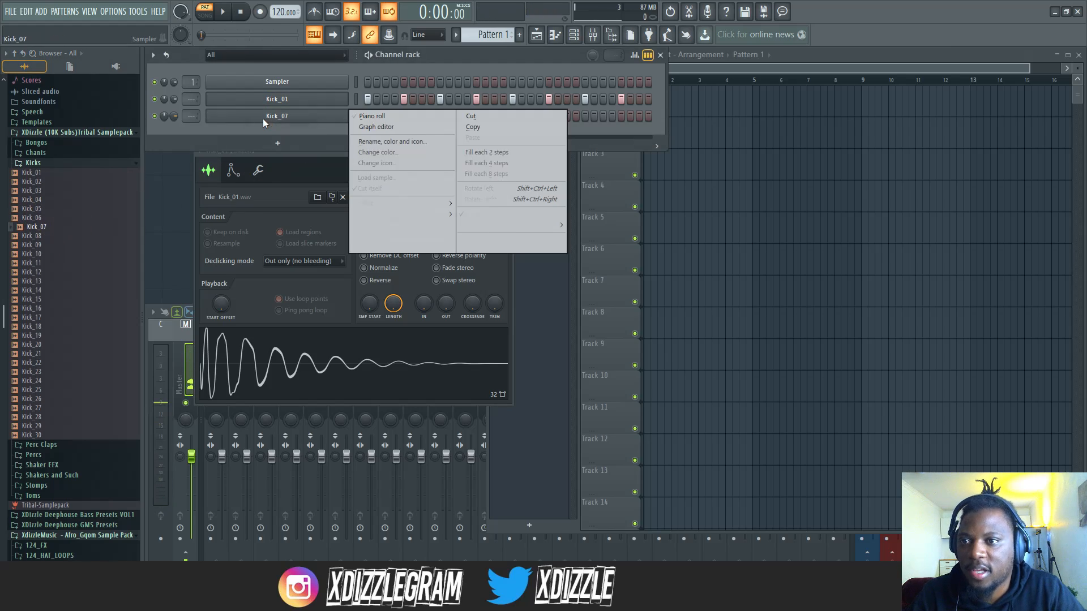
{"action": "left_click", "coordinate": [524, 165]}
{"action": "key", "text": "space"}
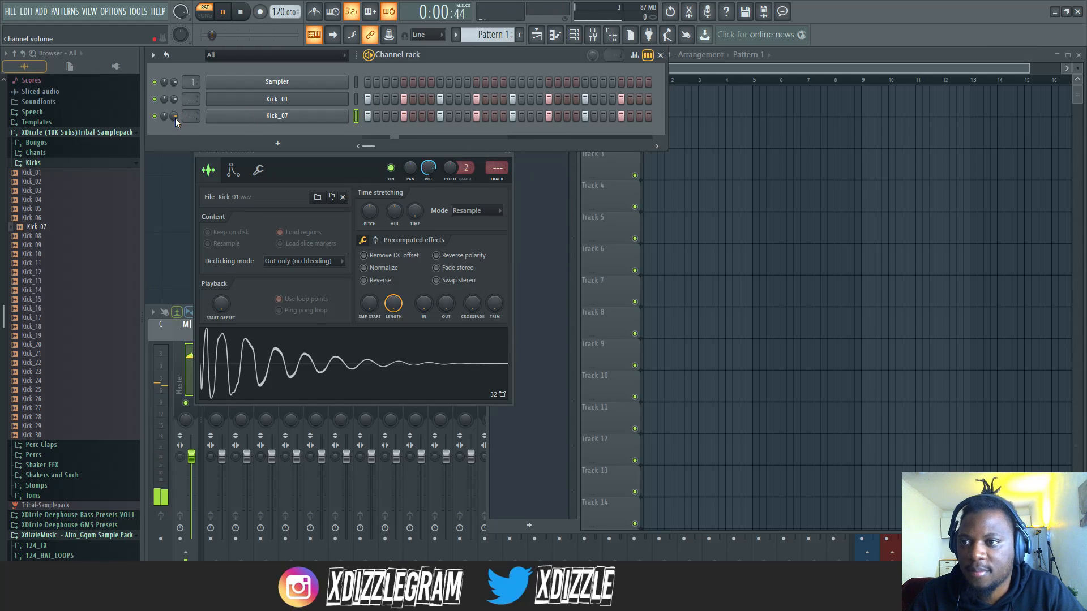
{"action": "scroll", "coordinate": [173, 116], "scroll_direction": "down", "scroll_amount": 5}
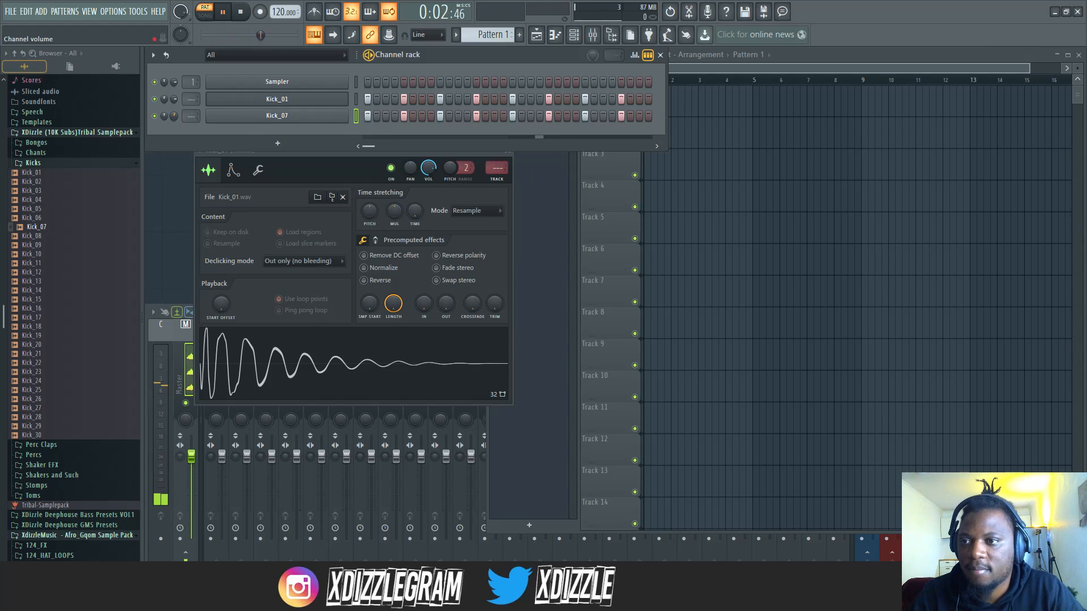
{"action": "scroll", "coordinate": [175, 118], "scroll_direction": "down", "scroll_amount": 2}
{"action": "scroll", "coordinate": [175, 118], "scroll_direction": "down", "scroll_amount": 1}
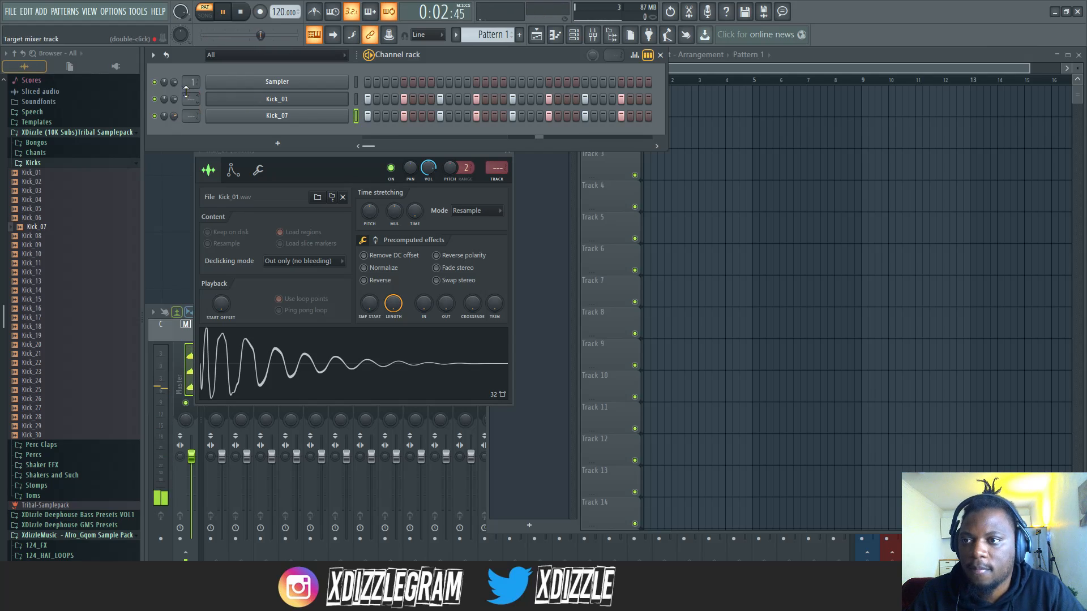
{"action": "key", "text": "space"}
Step: Delete the empty Sampler channel from the channel rack
{"action": "right_click", "coordinate": [263, 84]}
{"action": "left_click", "coordinate": [408, 202]}
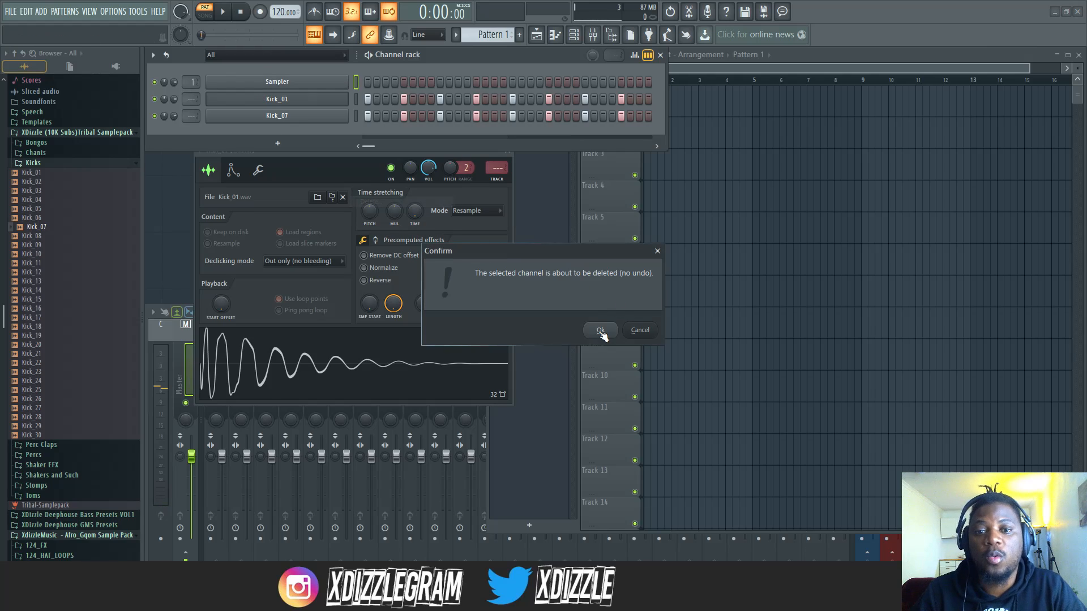
{"action": "left_click", "coordinate": [603, 331]}
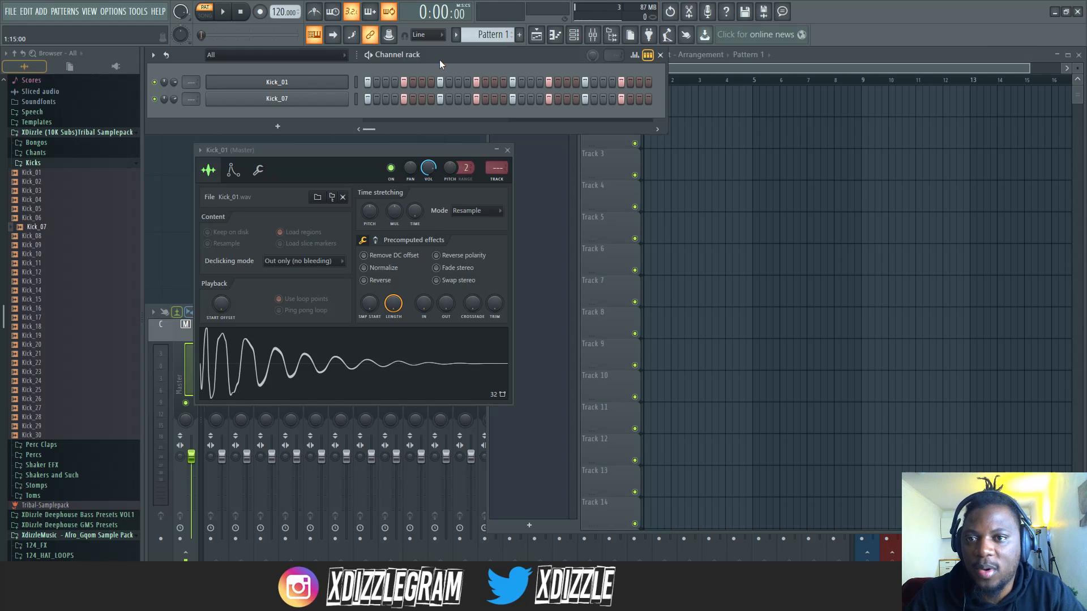
Step: Audition kicks between Kick_08 and Kick_13 and add Kick_13 as a new channel below Kick_07
{"action": "left_click", "coordinate": [63, 235]}
{"action": "left_click", "coordinate": [60, 237]}
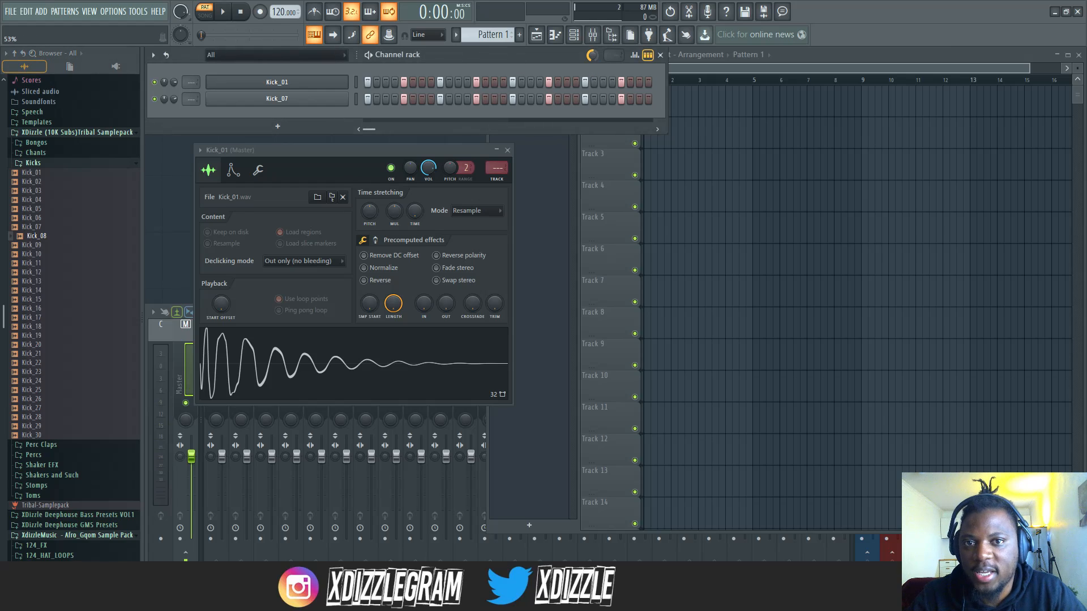
{"action": "left_click", "coordinate": [74, 284]}
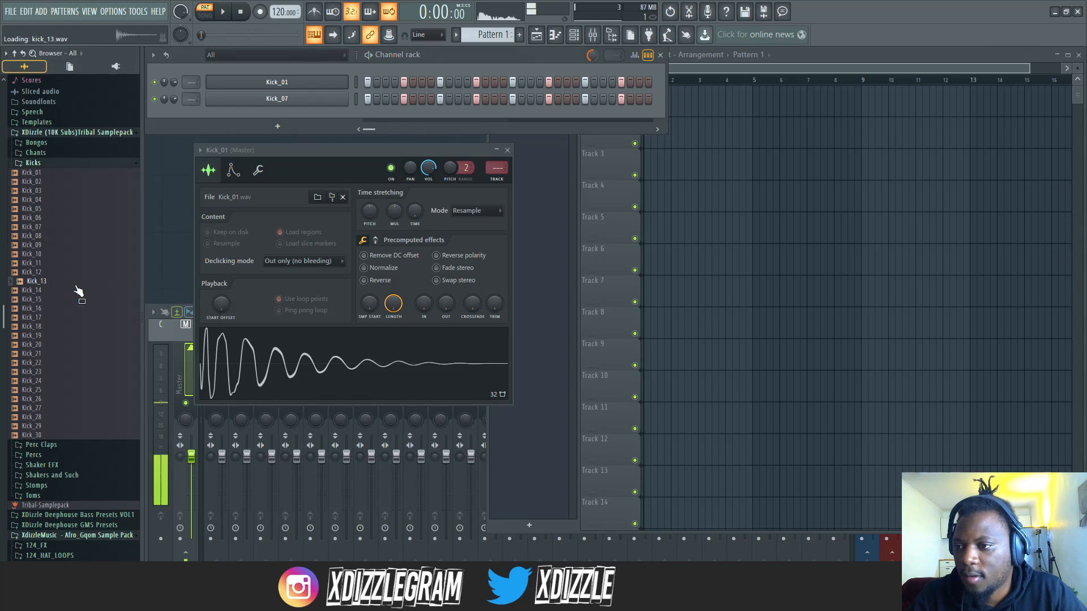
{"action": "left_click", "coordinate": [58, 273]}
{"action": "left_click", "coordinate": [56, 283]}
{"action": "left_click", "coordinate": [50, 274]}
{"action": "left_click", "coordinate": [42, 256]}
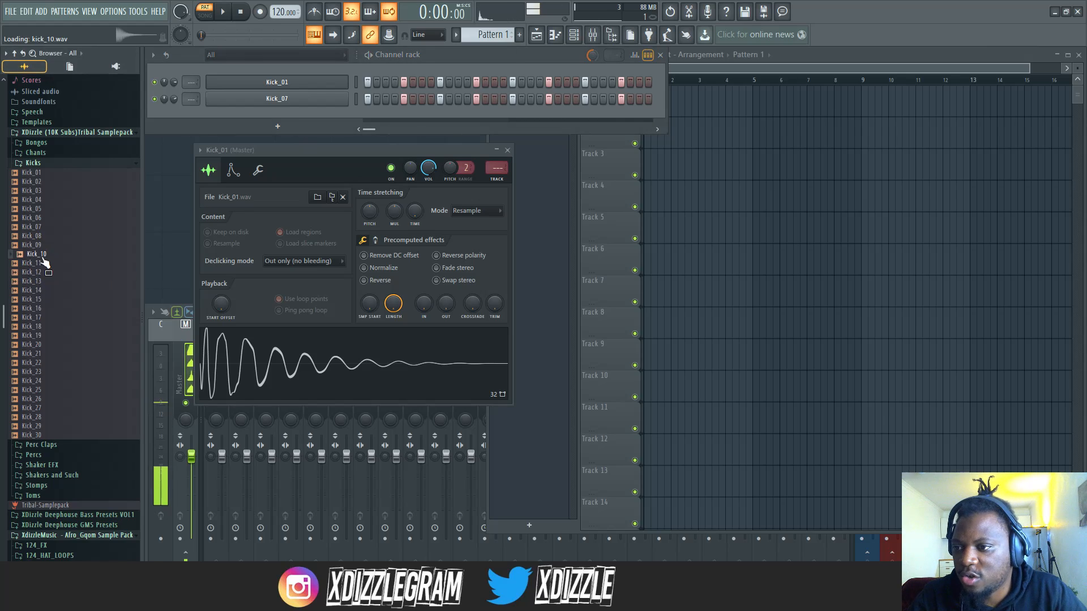
{"action": "left_click", "coordinate": [44, 265]}
{"action": "left_click", "coordinate": [47, 283]}
{"action": "left_click_drag", "start_coordinate": [47, 286], "coordinate": [308, 113]}
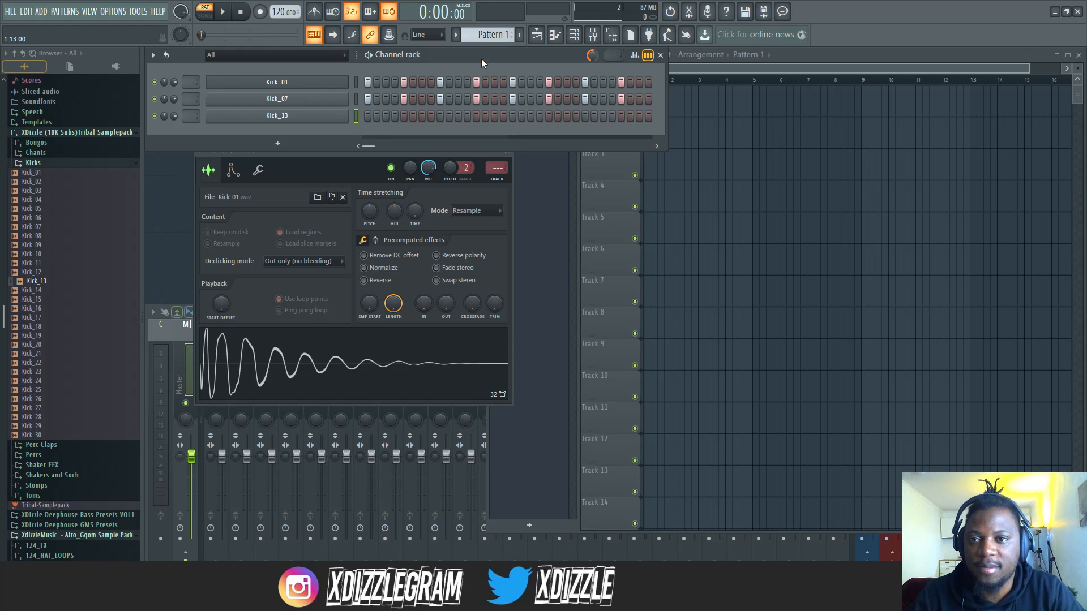
Step: Place Kick_13 hits on steps 8 and 11 and lower its channel volume during playback
{"action": "key", "text": "space"}
{"action": "left_click", "coordinate": [431, 116]}
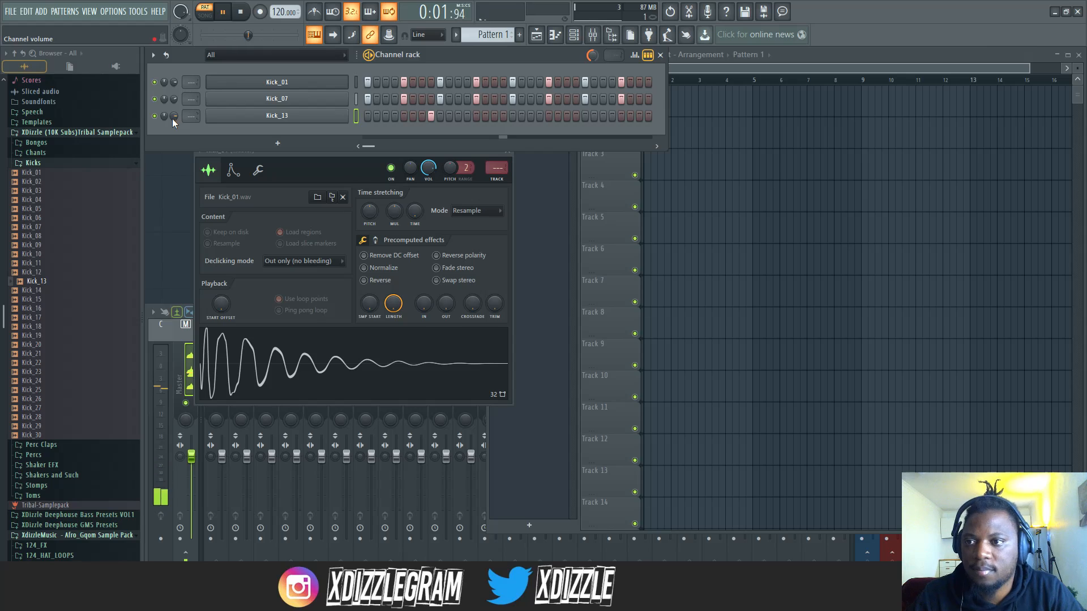
{"action": "left_click_drag", "start_coordinate": [173, 117], "coordinate": [173, 138]}
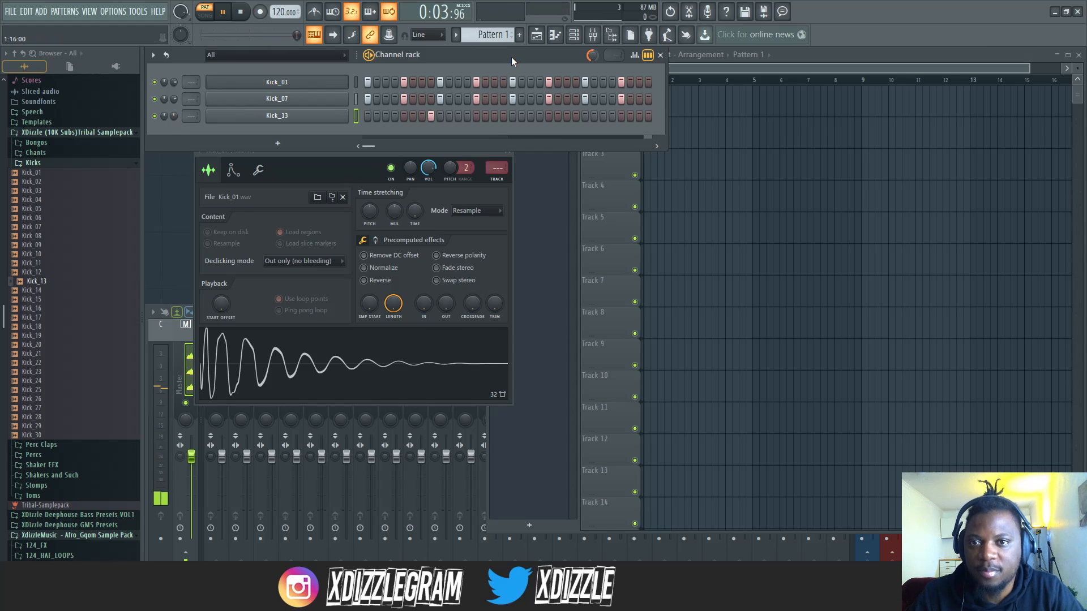
{"action": "left_click", "coordinate": [458, 116]}
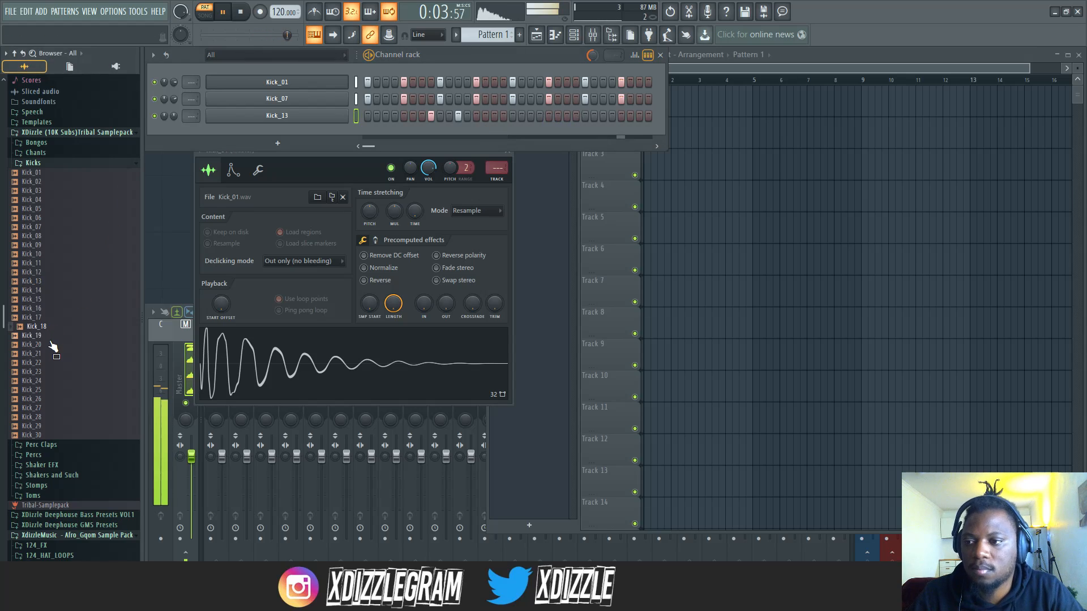
Step: Audition more samples in the Kicks folder and add Kick_06 as a new channel below Kick_13
{"action": "left_click", "coordinate": [48, 374]}
{"action": "left_click", "coordinate": [45, 390]}
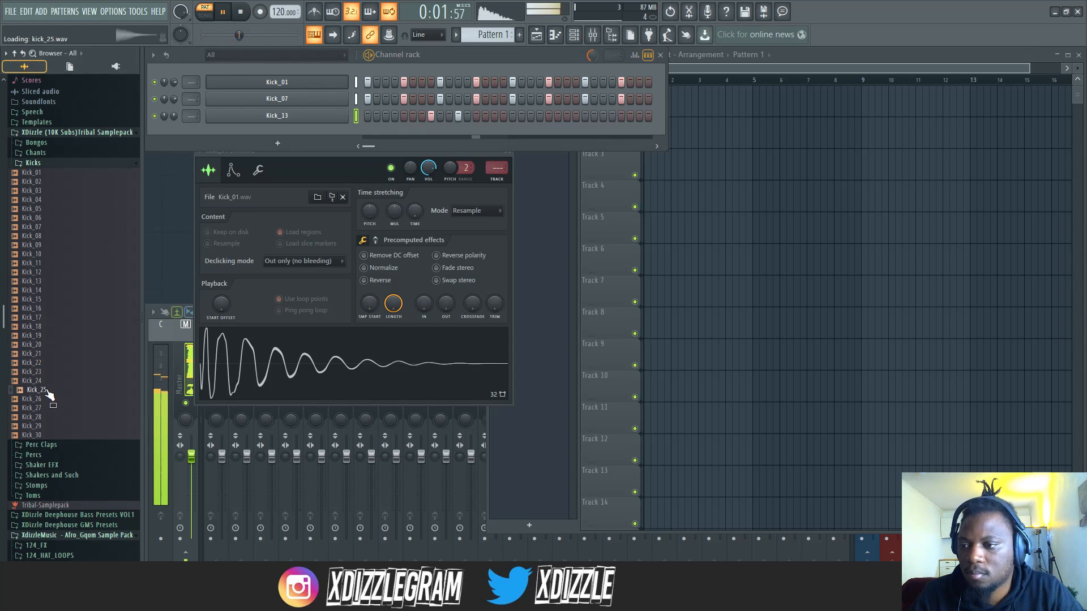
{"action": "key", "text": "space"}
{"action": "left_click", "coordinate": [46, 408]}
{"action": "left_click", "coordinate": [47, 399]}
{"action": "left_click", "coordinate": [50, 417]}
{"action": "left_click", "coordinate": [50, 426]}
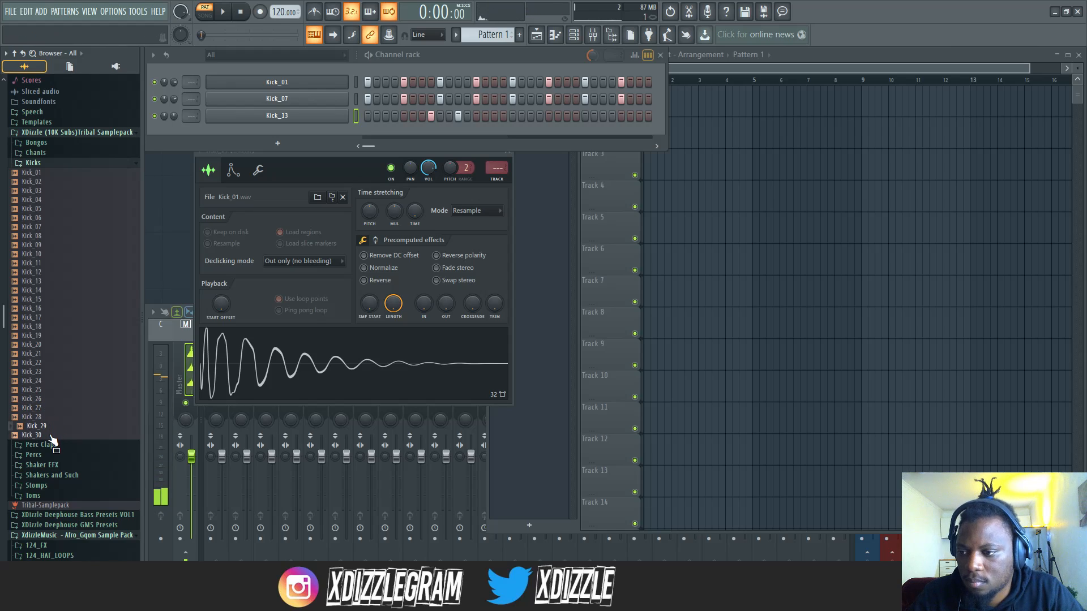
{"action": "left_click", "coordinate": [51, 435]}
{"action": "left_click", "coordinate": [49, 256]}
{"action": "left_click", "coordinate": [55, 236]}
{"action": "left_click", "coordinate": [52, 219]}
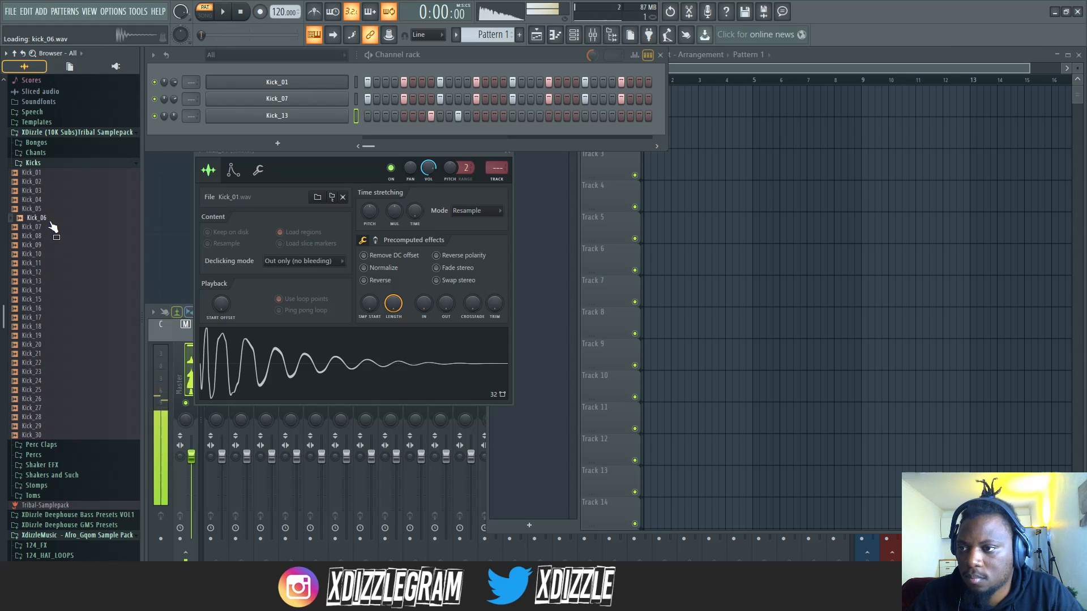
{"action": "left_click_drag", "start_coordinate": [48, 224], "coordinate": [266, 134]}
Step: Place Kick_06 hits on steps 2, 15, 18 and 28 and an extra Kick_01 hit on step 20 during playback
{"action": "left_click", "coordinate": [385, 133]}
{"action": "key", "text": "space"}
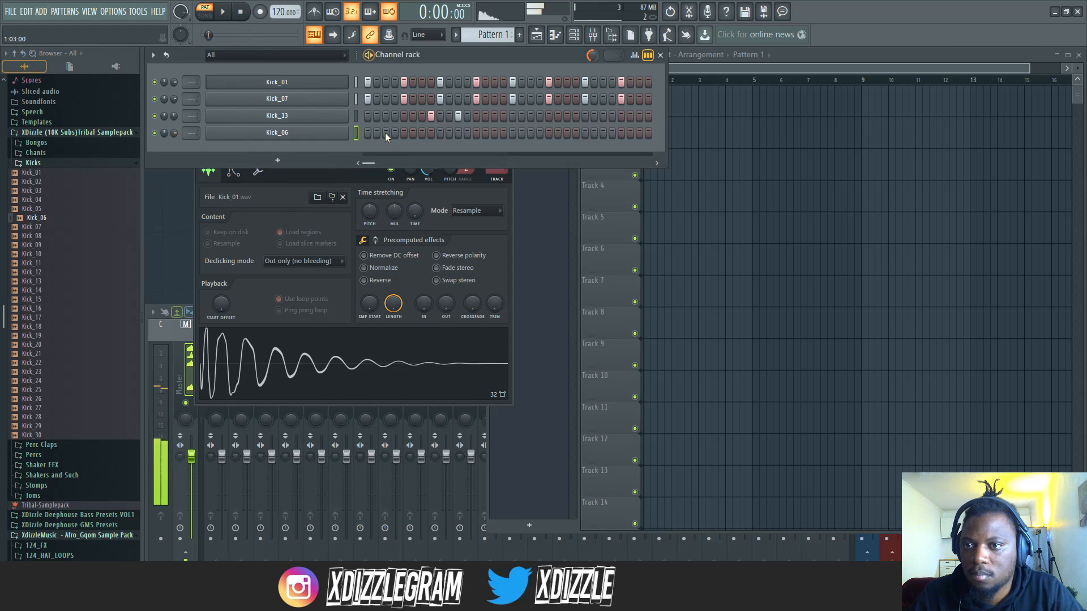
{"action": "left_click", "coordinate": [386, 132]}
{"action": "left_click", "coordinate": [377, 133]}
{"action": "left_click", "coordinate": [495, 133]}
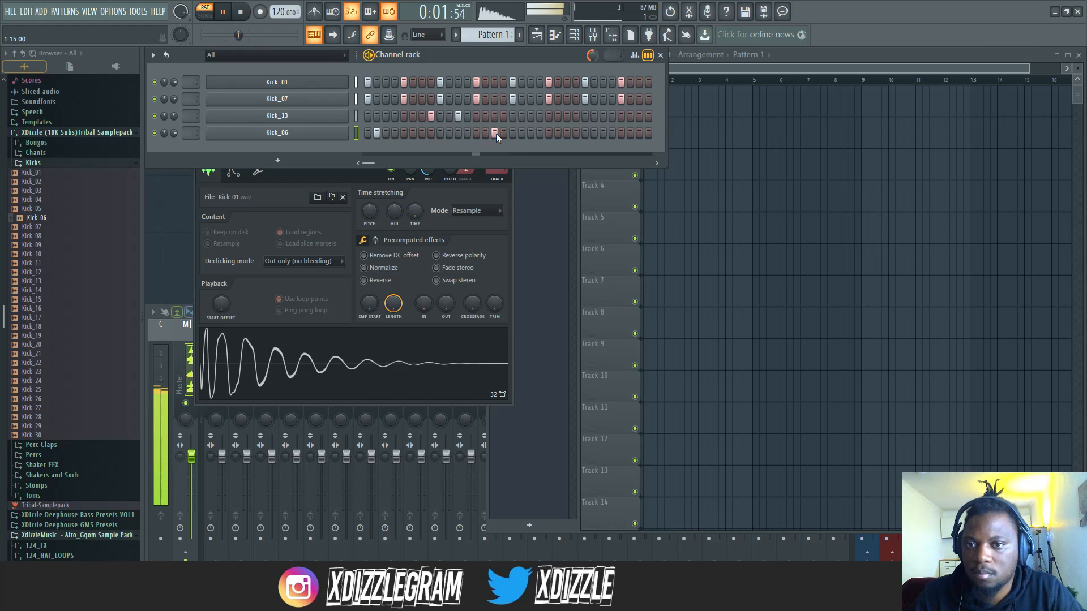
{"action": "left_click", "coordinate": [522, 133]}
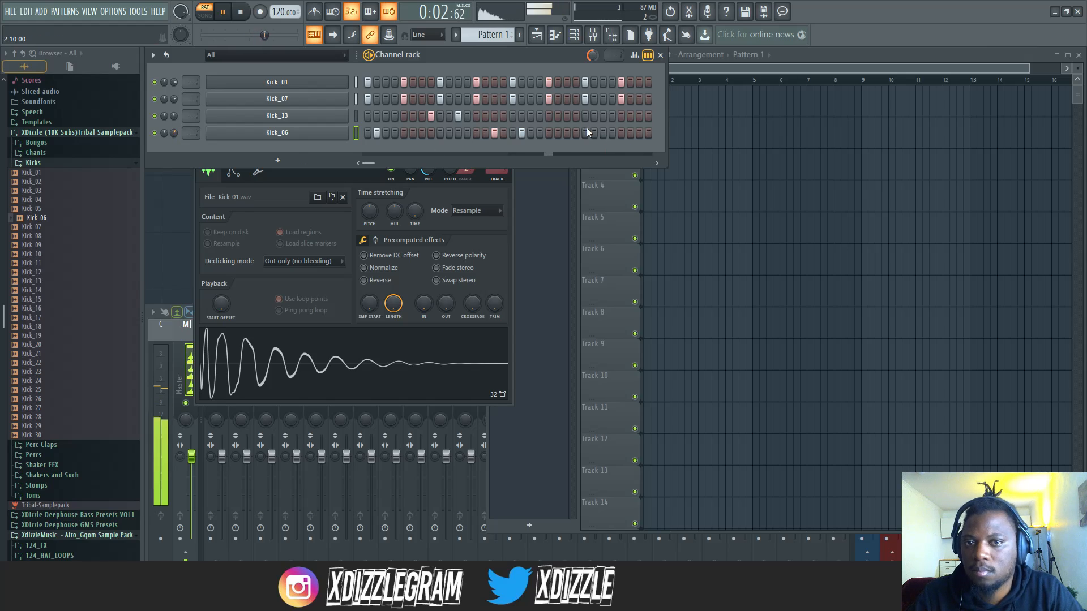
{"action": "left_click", "coordinate": [610, 134]}
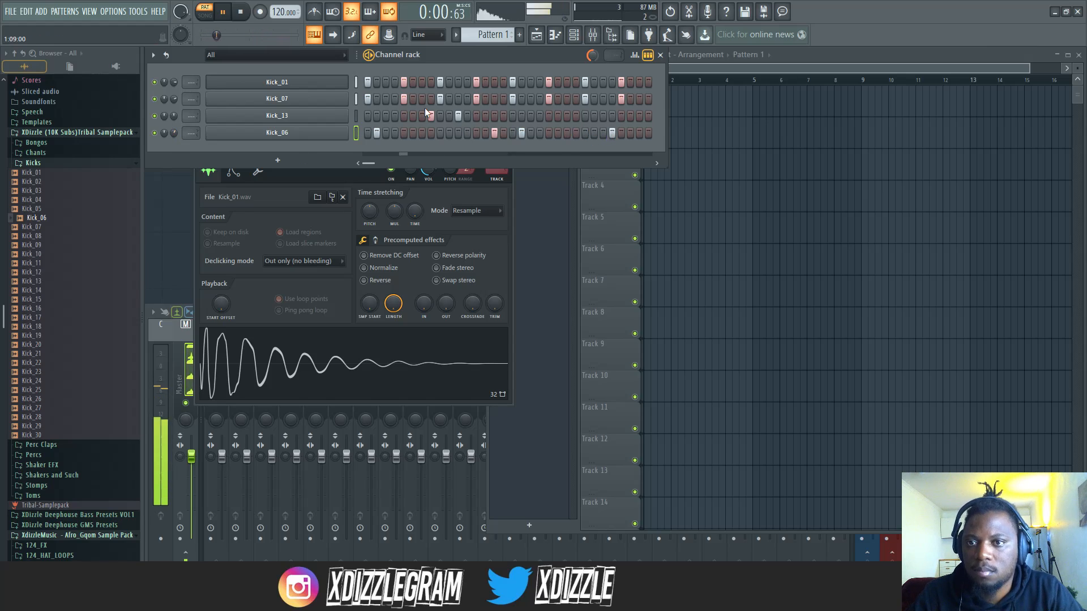
{"action": "left_click", "coordinate": [540, 82]}
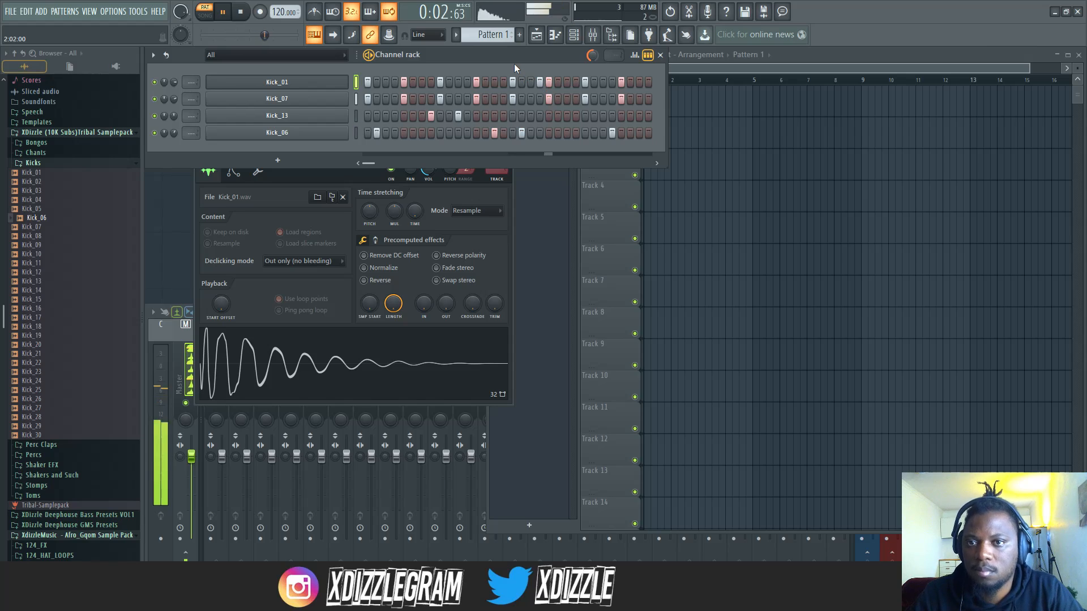
Step: Stop playback, mute the Kick_07 channel and clear all of its steps
{"action": "left_click_drag", "start_coordinate": [174, 98], "coordinate": [165, 100]}
{"action": "key", "text": "space"}
{"action": "left_click", "coordinate": [154, 99]}
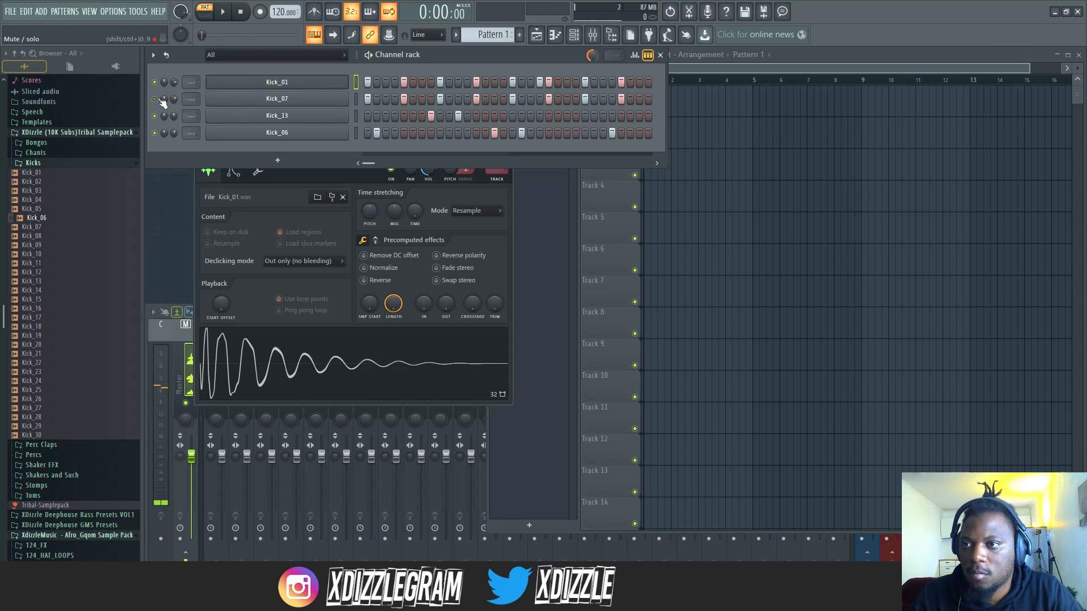
{"action": "right_click", "coordinate": [263, 100]}
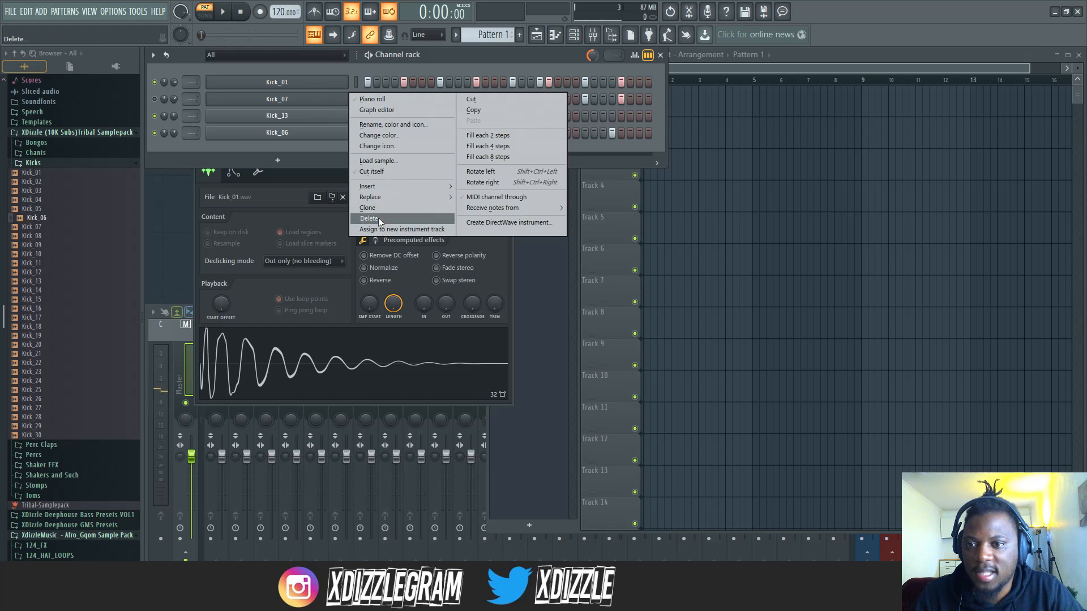
{"action": "left_click", "coordinate": [461, 40]}
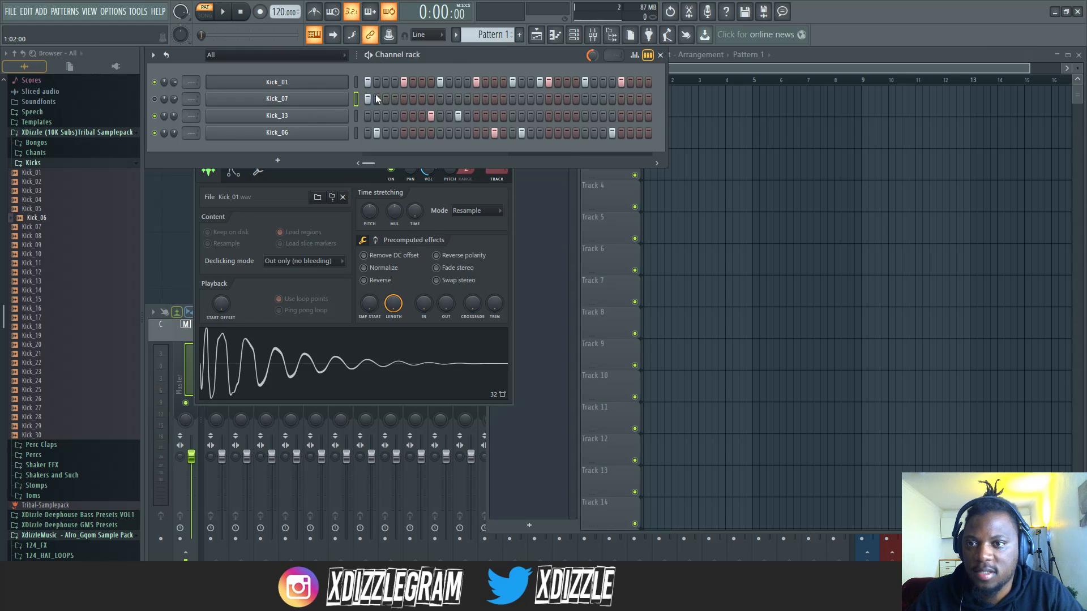
Step: While the pattern plays, replace Kick_01's step 20 hit with one on step 24 and move Kick_06's last hit to step 31
{"action": "key", "text": "space"}
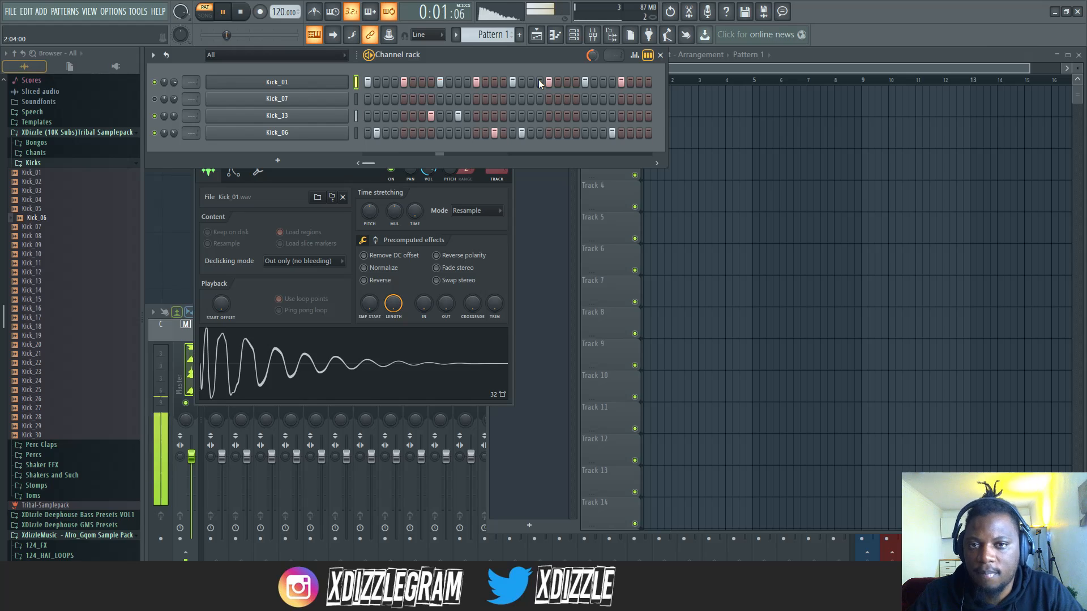
{"action": "left_click", "coordinate": [576, 82]}
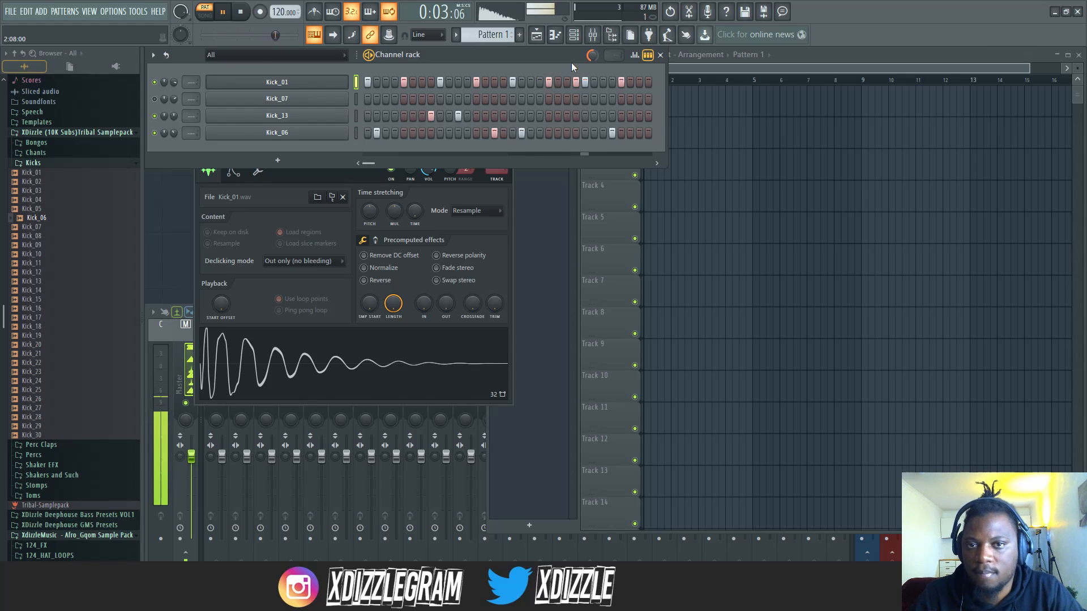
{"action": "left_click", "coordinate": [612, 133]}
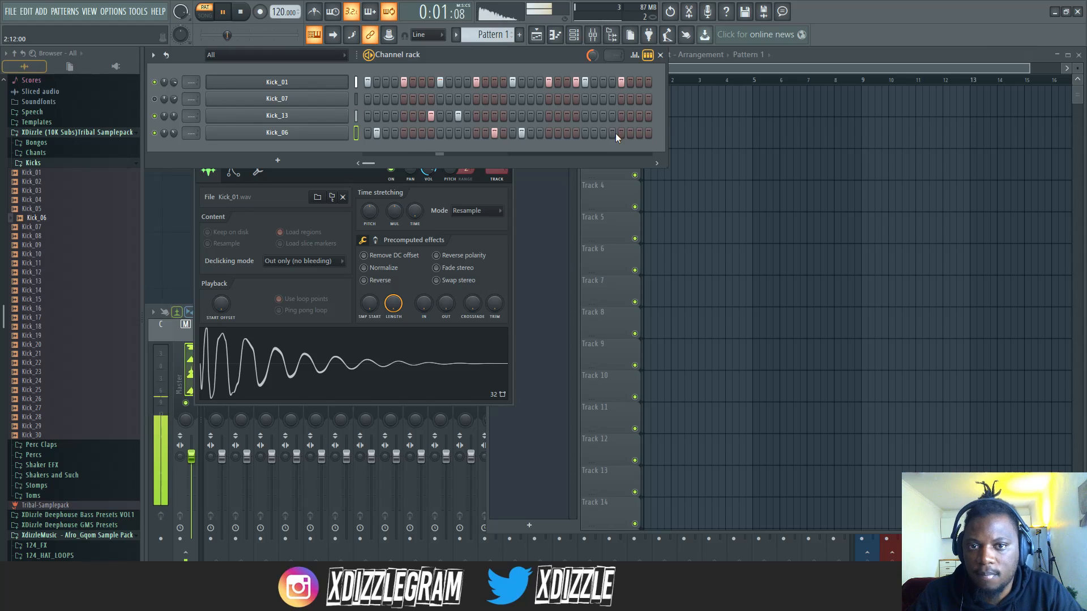
{"action": "left_click", "coordinate": [648, 133]}
{"action": "left_click", "coordinate": [647, 133]}
{"action": "left_click", "coordinate": [639, 133]}
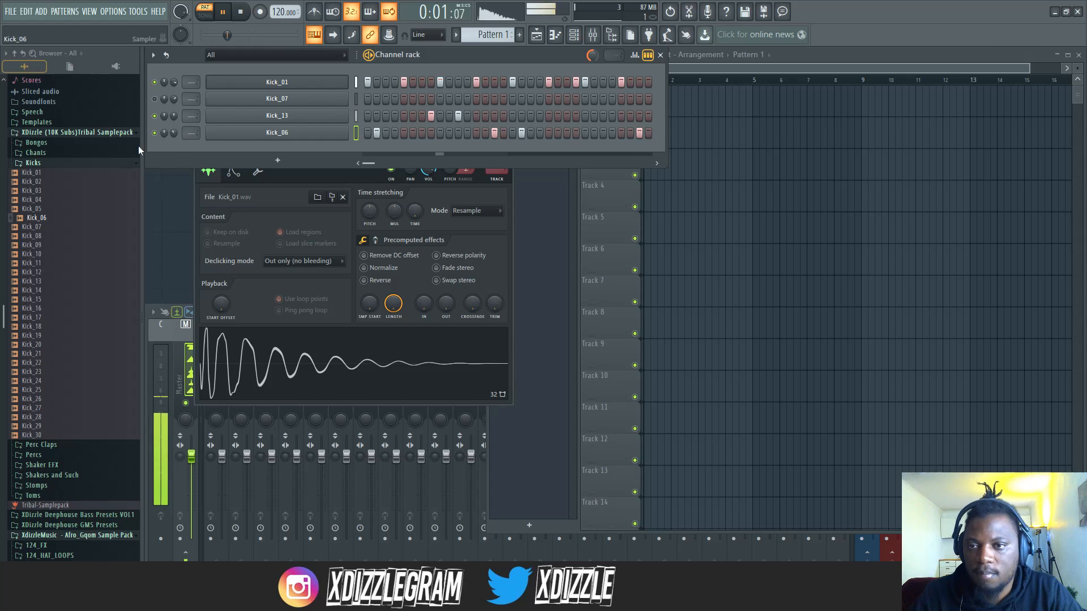
Step: Audition further kicks over the playing pattern and add Kick_25 as a new channel below Kick_06
{"action": "left_click", "coordinate": [48, 309]}
{"action": "left_click", "coordinate": [46, 290]}
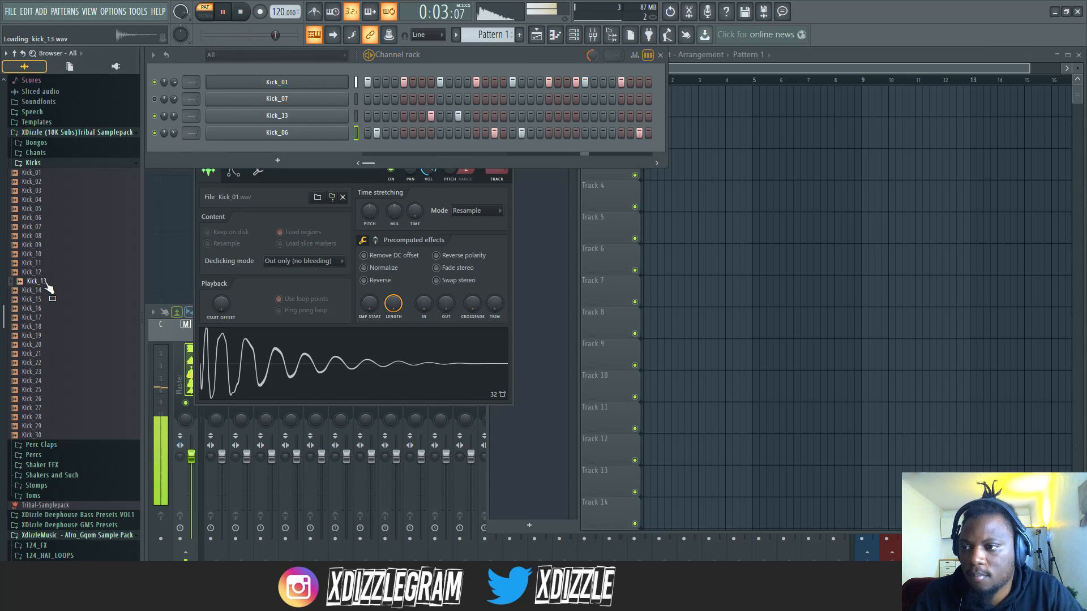
{"action": "left_click", "coordinate": [38, 345]}
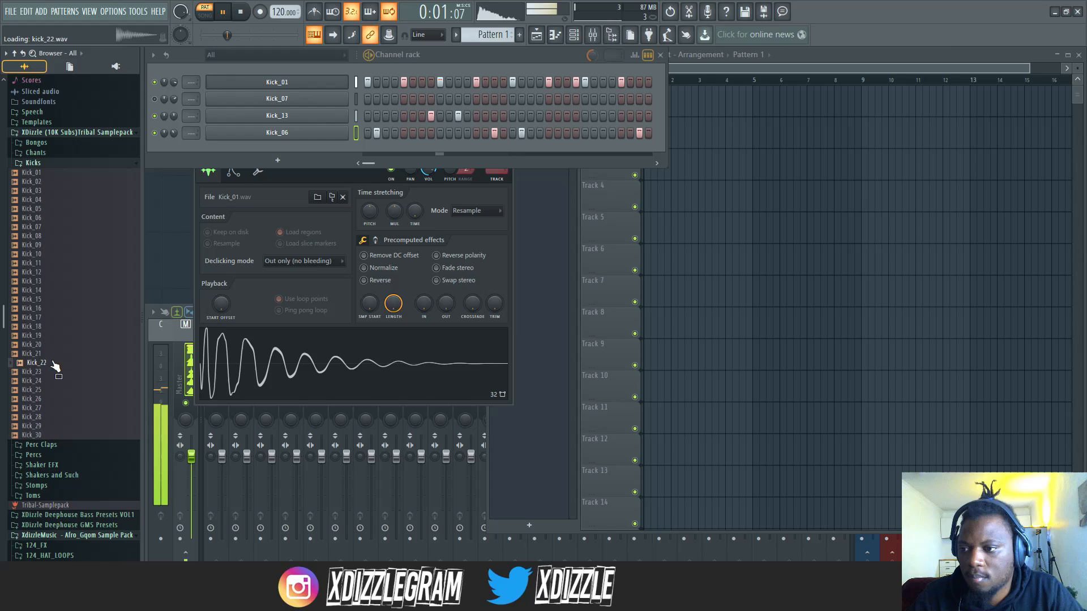
{"action": "left_click", "coordinate": [50, 390]}
{"action": "left_click_drag", "start_coordinate": [54, 391], "coordinate": [318, 146]}
{"action": "scroll", "coordinate": [173, 150], "scroll_direction": "down", "scroll_amount": 6}
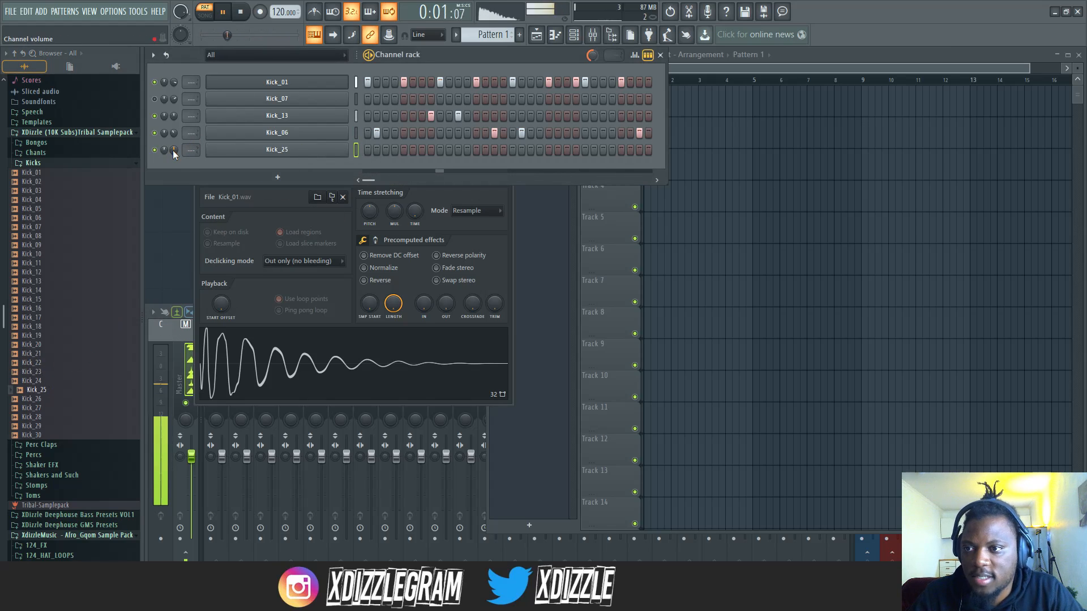
Step: Try root note D7 in Kick_25's miscellaneous settings and return it to C5
{"action": "key", "text": "space"}
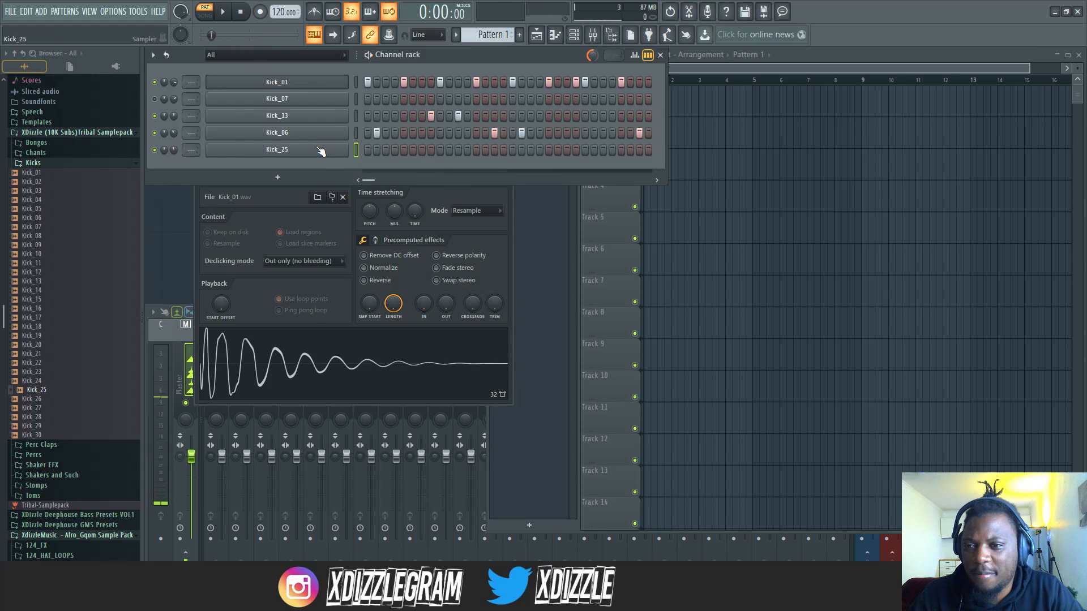
{"action": "left_click", "coordinate": [277, 150]}
{"action": "left_click", "coordinate": [374, 424]}
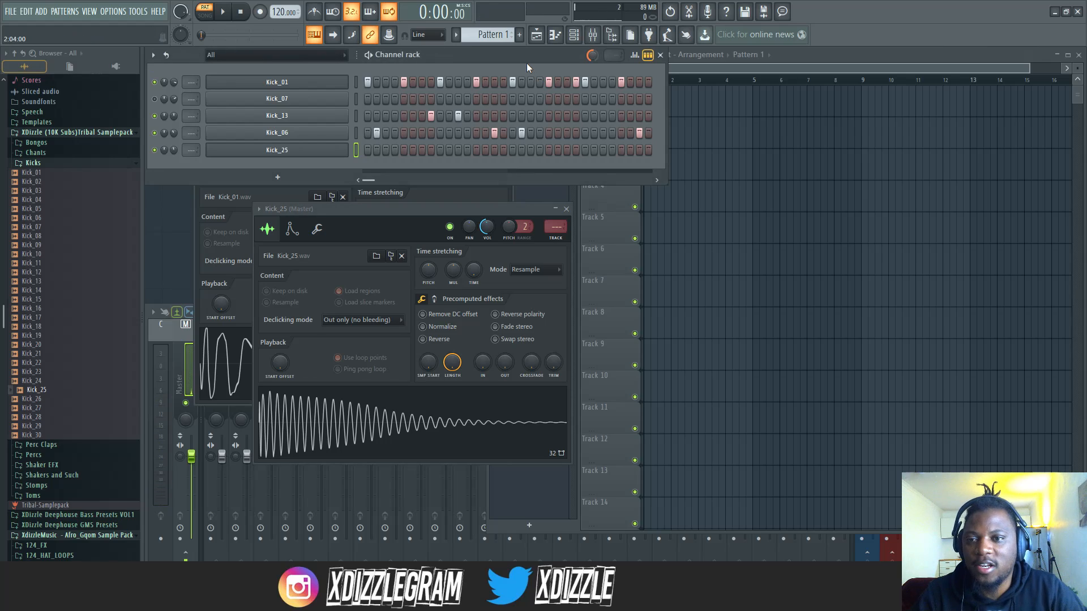
{"action": "left_click", "coordinate": [317, 228]}
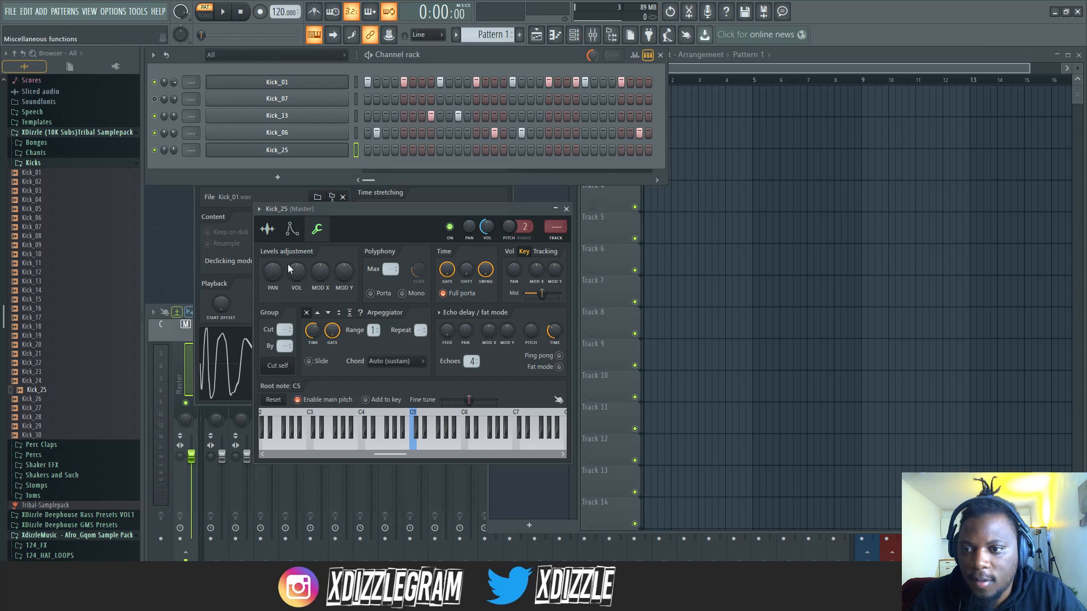
{"action": "right_click", "coordinate": [525, 447]}
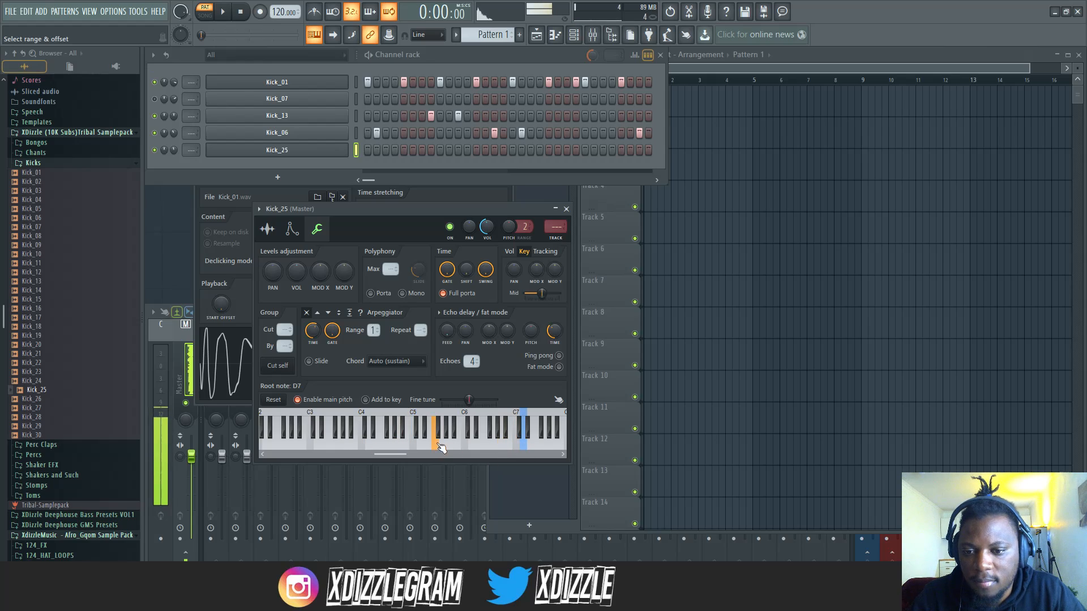
{"action": "right_click", "coordinate": [415, 446]}
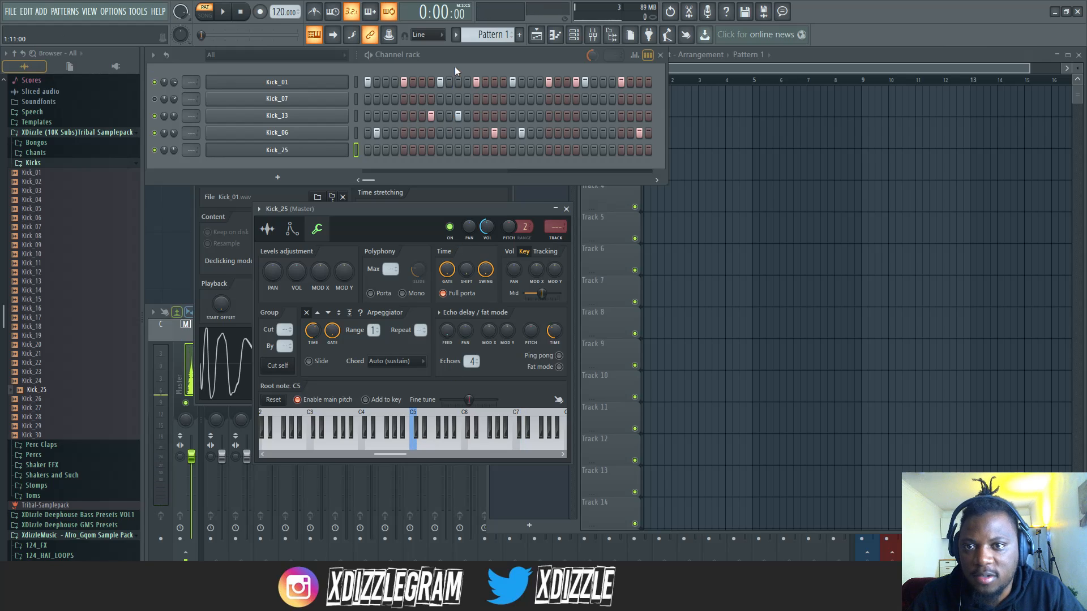
Step: Place Kick_25 hits on steps 7 and 23 and lower its channel volume to 41% during playback
{"action": "key", "text": "space"}
{"action": "left_click", "coordinate": [421, 150]}
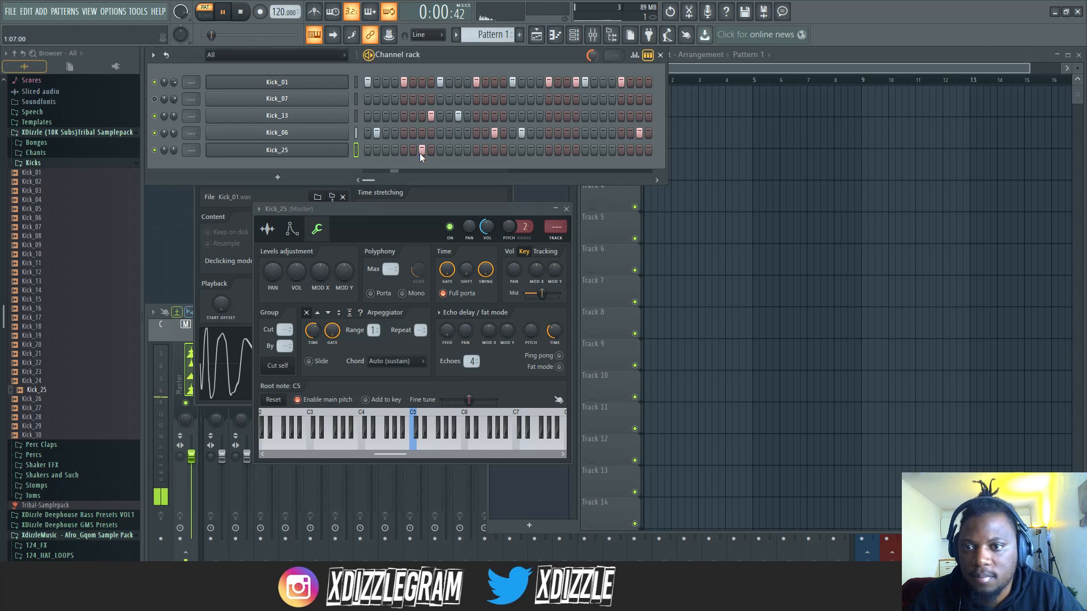
{"action": "left_click", "coordinate": [567, 151]}
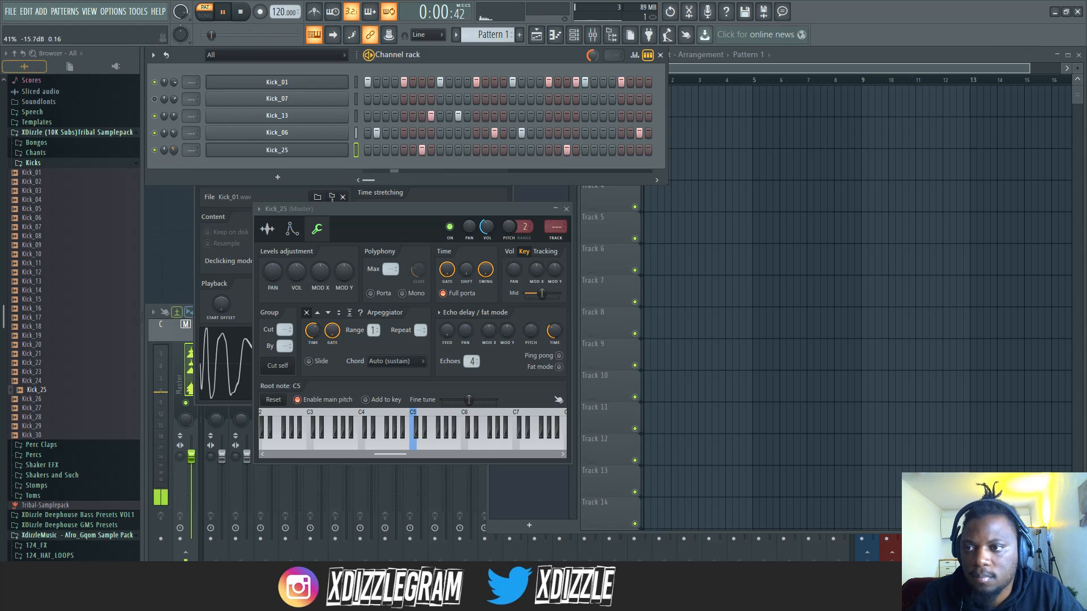
Step: Audition kicks between Kick_27 and Kick_07 and add Kick_07 again as a new channel below Kick_25
{"action": "left_click", "coordinate": [35, 408]}
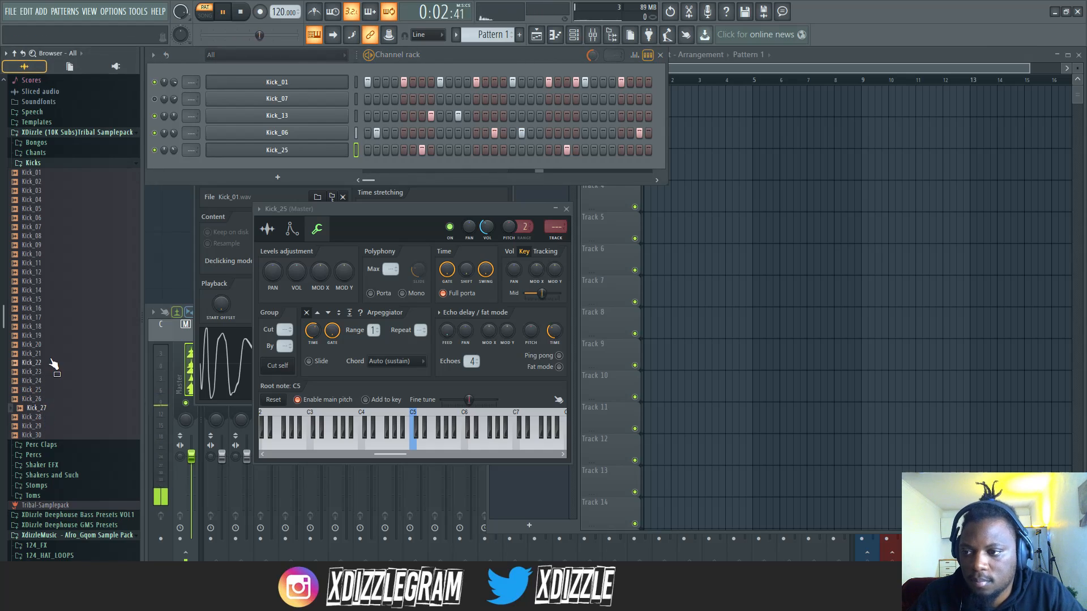
{"action": "left_click", "coordinate": [42, 291]}
{"action": "left_click", "coordinate": [44, 273]}
{"action": "left_click", "coordinate": [45, 263]}
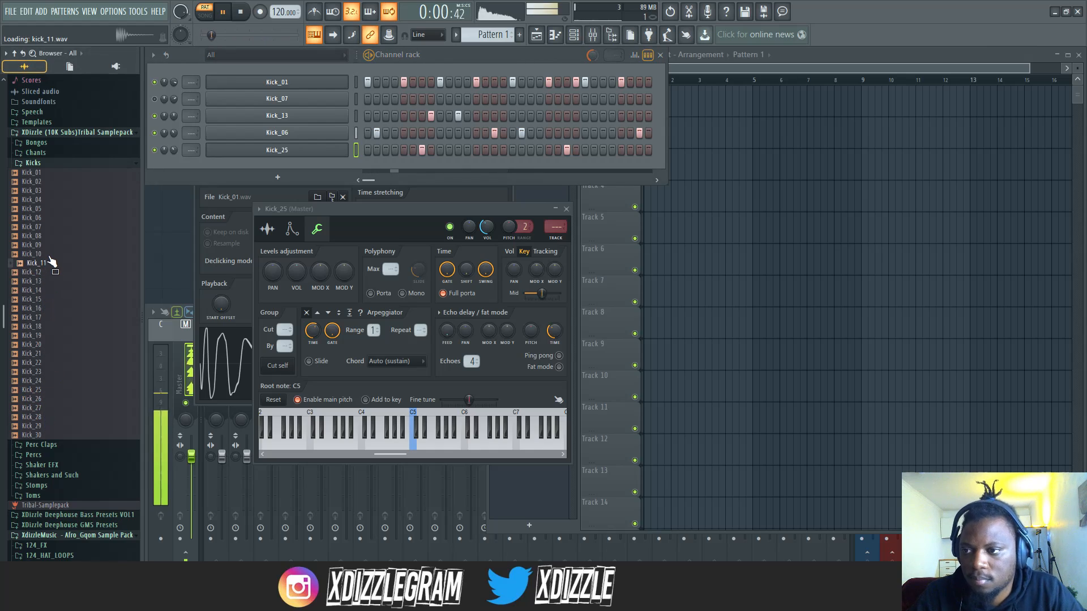
{"action": "left_click", "coordinate": [46, 246]}
{"action": "left_click", "coordinate": [45, 236]}
{"action": "left_click", "coordinate": [44, 227]}
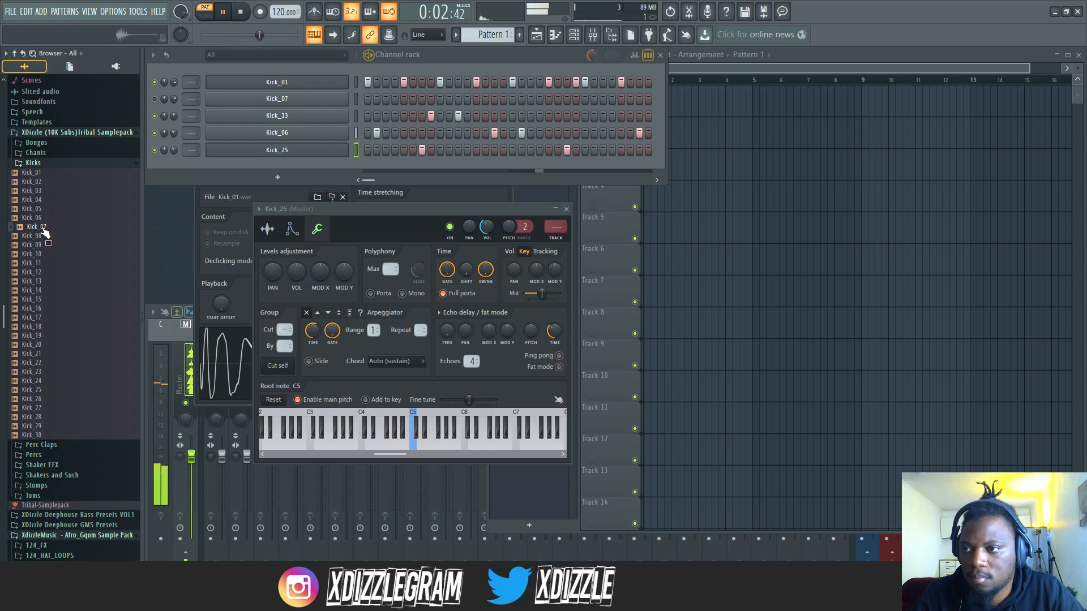
{"action": "left_click_drag", "start_coordinate": [46, 232], "coordinate": [281, 161]}
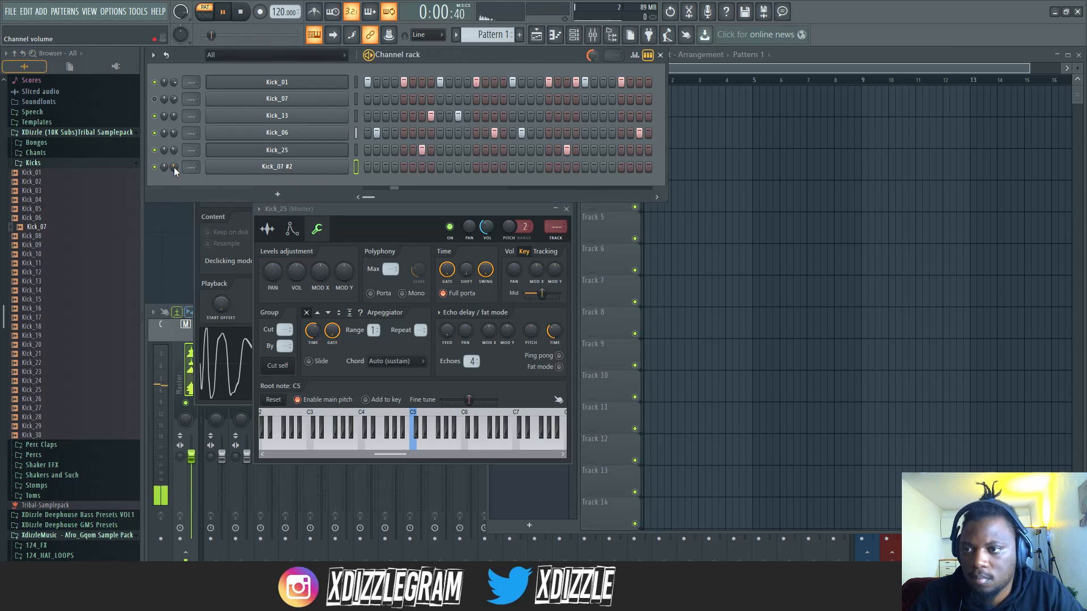
Step: Place Kick_07 #2 hits on steps 14 and 31 at 49% channel volume, and collapse the Kicks folder
{"action": "left_click", "coordinate": [486, 166]}
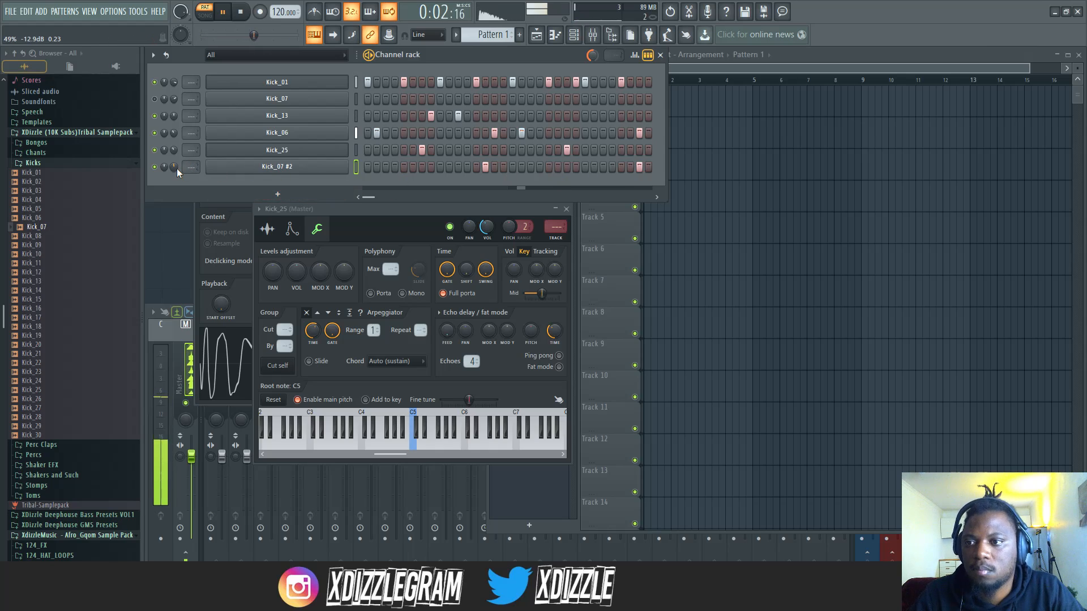
{"action": "left_click", "coordinate": [33, 163]}
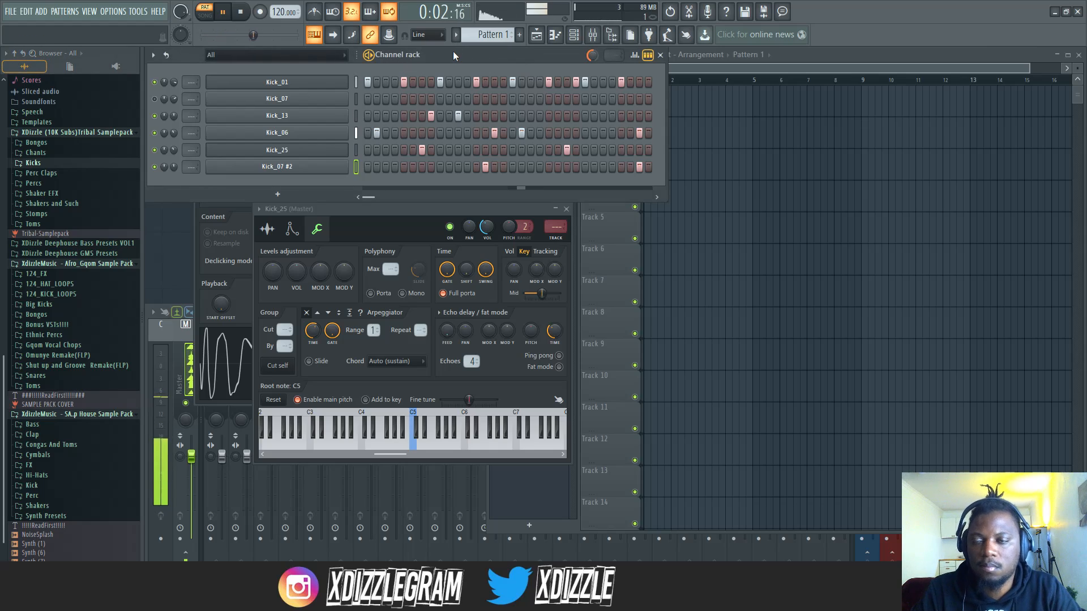
Step: Unmute the original Kick_07 channel and try a hit on step 4 while the pattern plays
{"action": "left_click", "coordinate": [154, 99]}
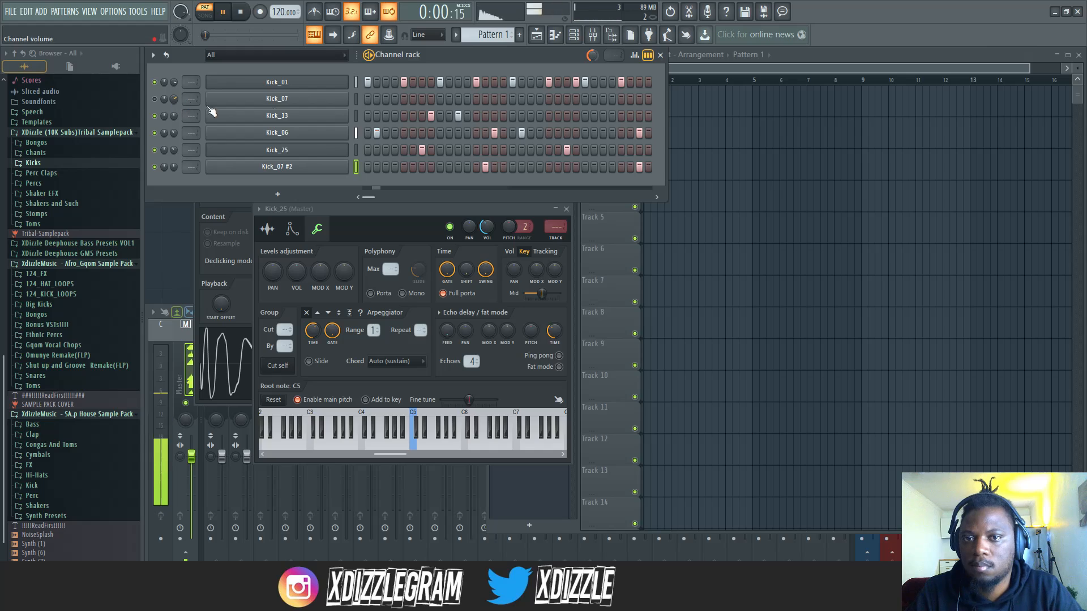
{"action": "left_click", "coordinate": [395, 99]}
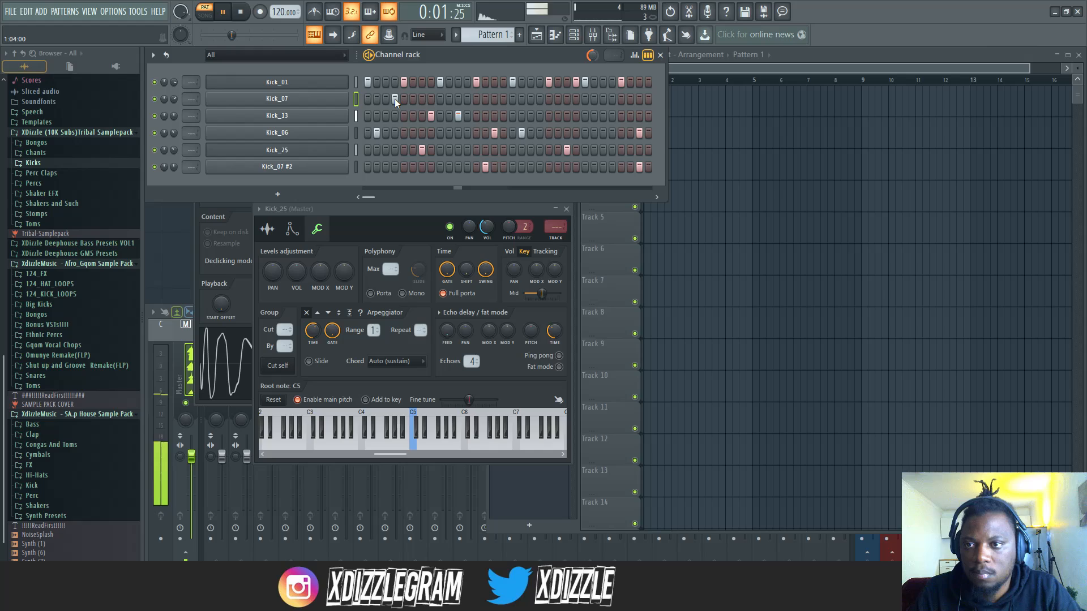
{"action": "right_click", "coordinate": [395, 100]}
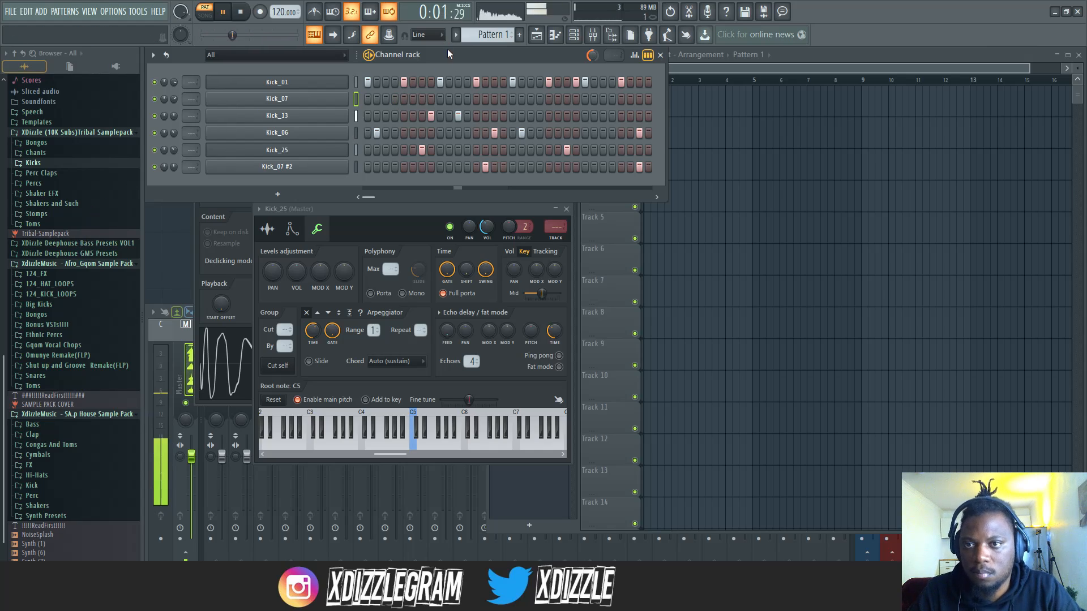
{"action": "left_click", "coordinate": [759, 61]}
{"action": "left_click", "coordinate": [467, 59]}
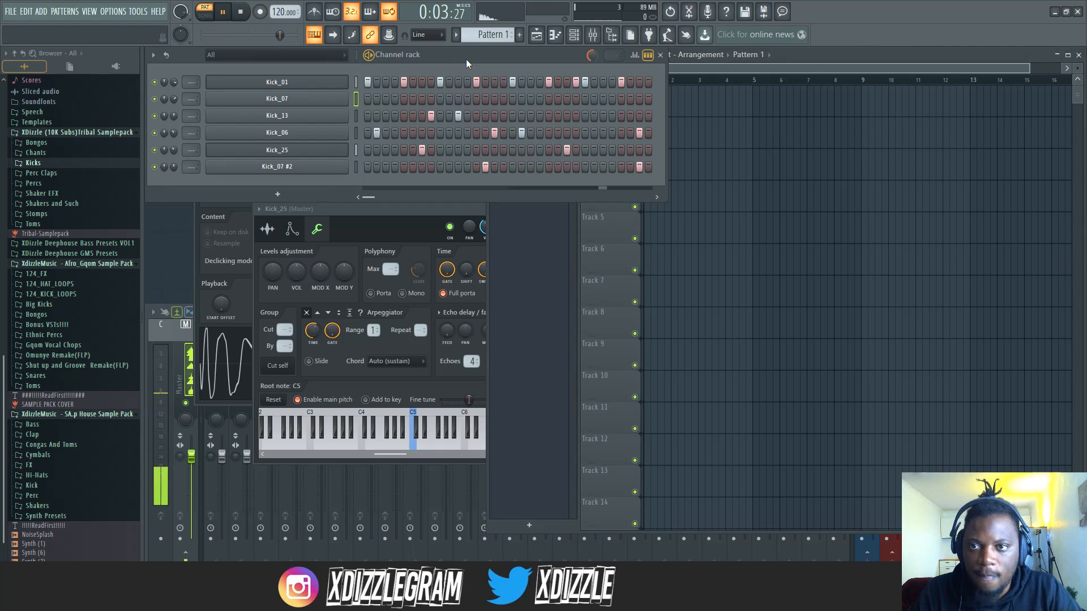
{"action": "key", "text": "space"}
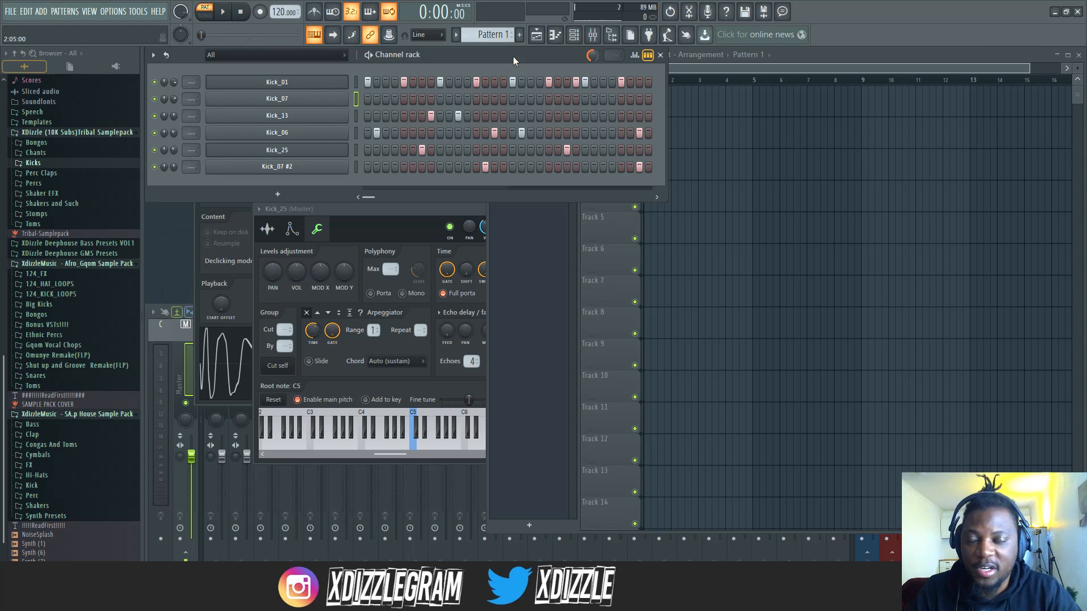
{"action": "left_click", "coordinate": [864, 62]}
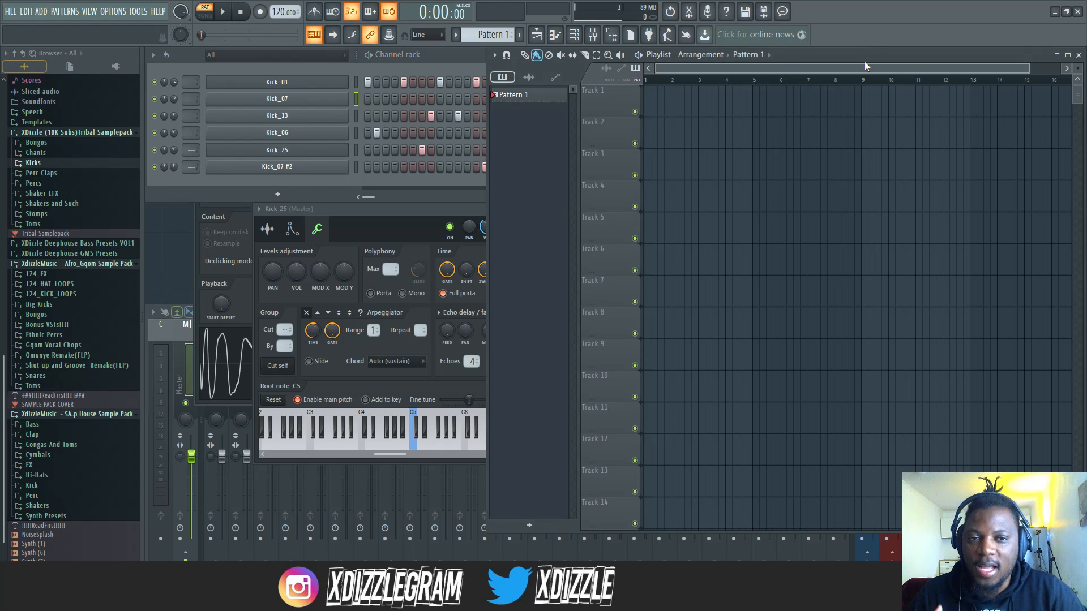
{"action": "left_click", "coordinate": [445, 61]}
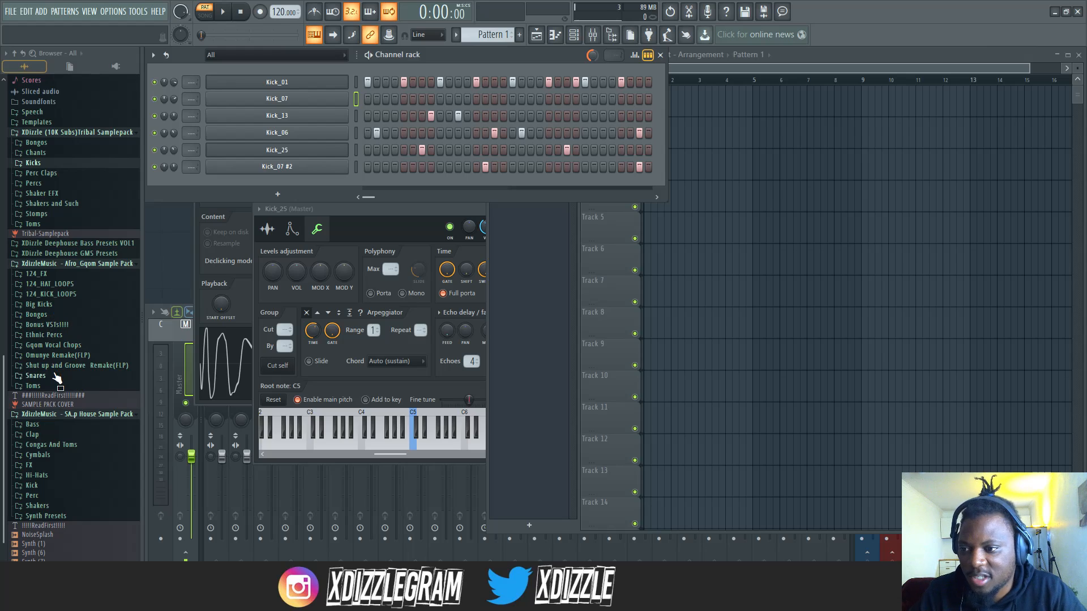
Step: Audition percussion samples in the Tribal pack's Percs folder and add Blob Perc as a new channel below Kick_07 #2
{"action": "left_click", "coordinate": [79, 243]}
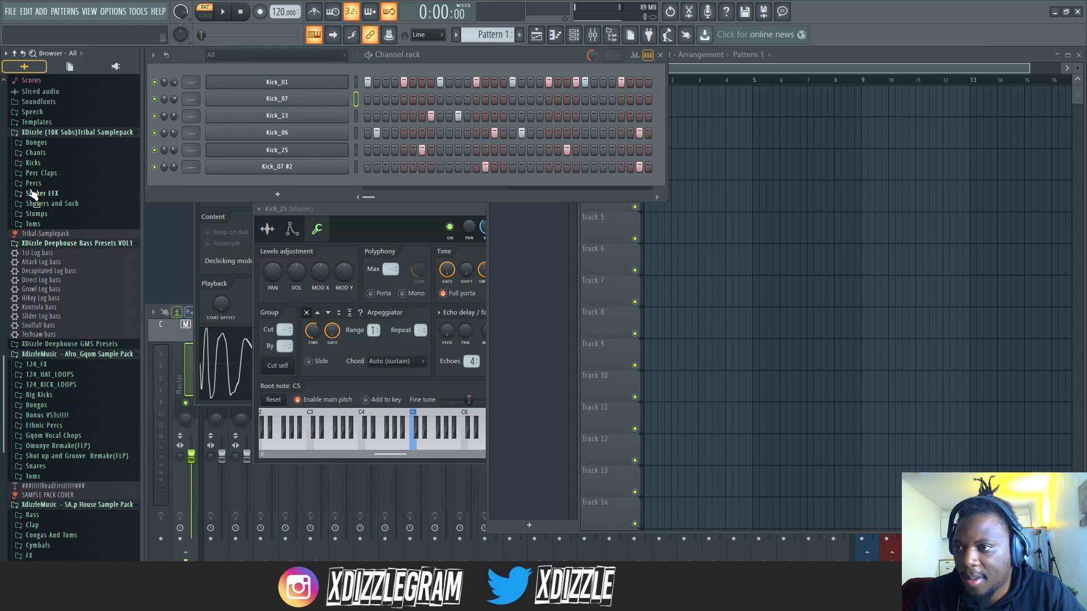
{"action": "left_click", "coordinate": [56, 186]}
{"action": "left_click", "coordinate": [54, 238]}
{"action": "left_click", "coordinate": [54, 256]}
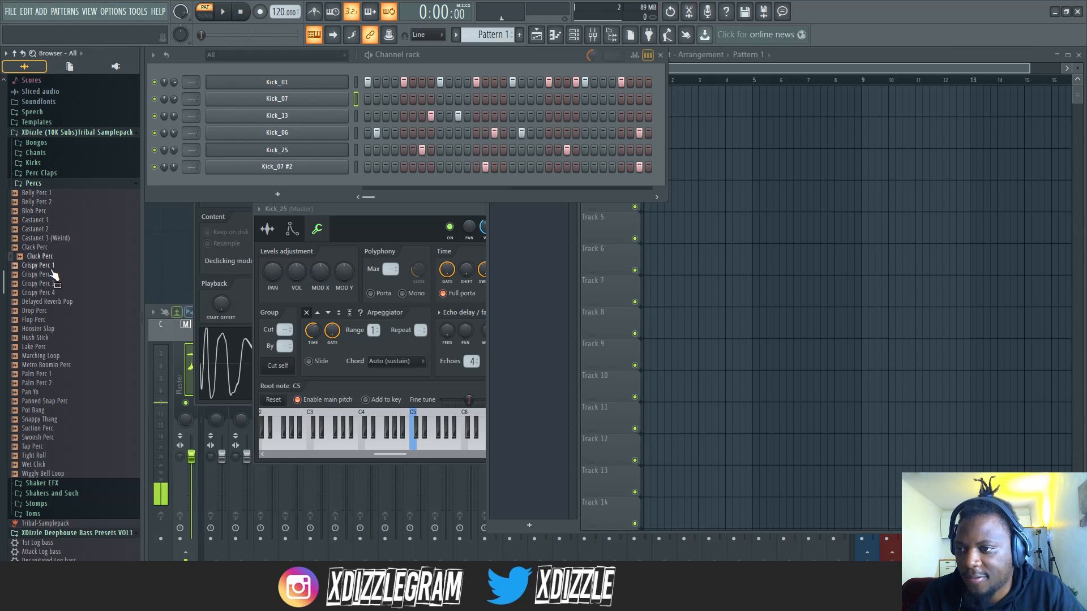
{"action": "left_click", "coordinate": [54, 266]}
{"action": "left_click", "coordinate": [55, 247]}
{"action": "left_click", "coordinate": [45, 220]}
{"action": "left_click", "coordinate": [51, 202]}
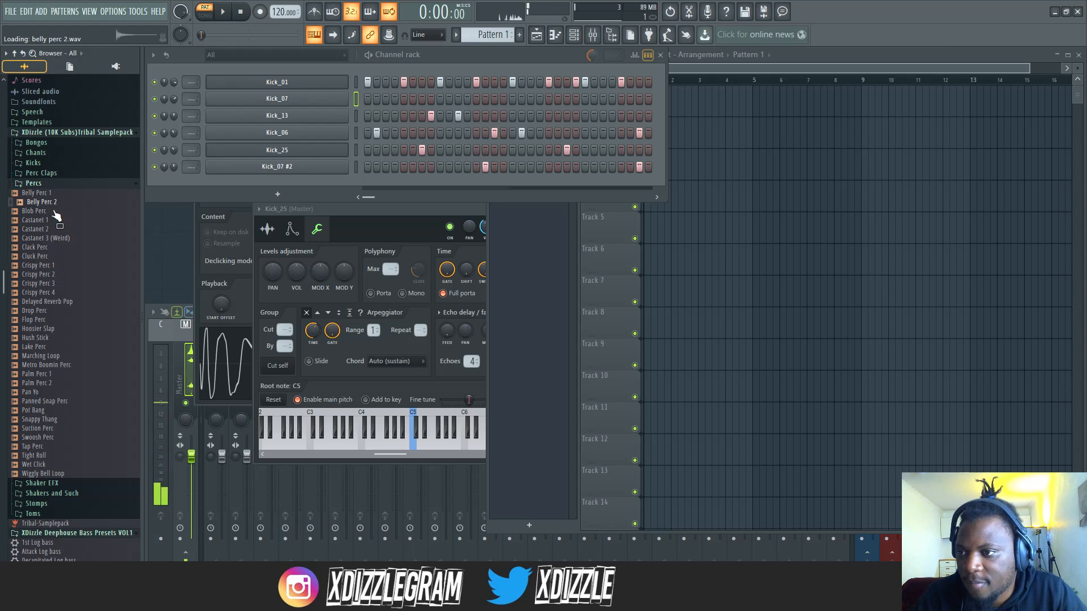
{"action": "left_click", "coordinate": [52, 211]}
{"action": "left_click_drag", "start_coordinate": [53, 211], "coordinate": [35, 225]}
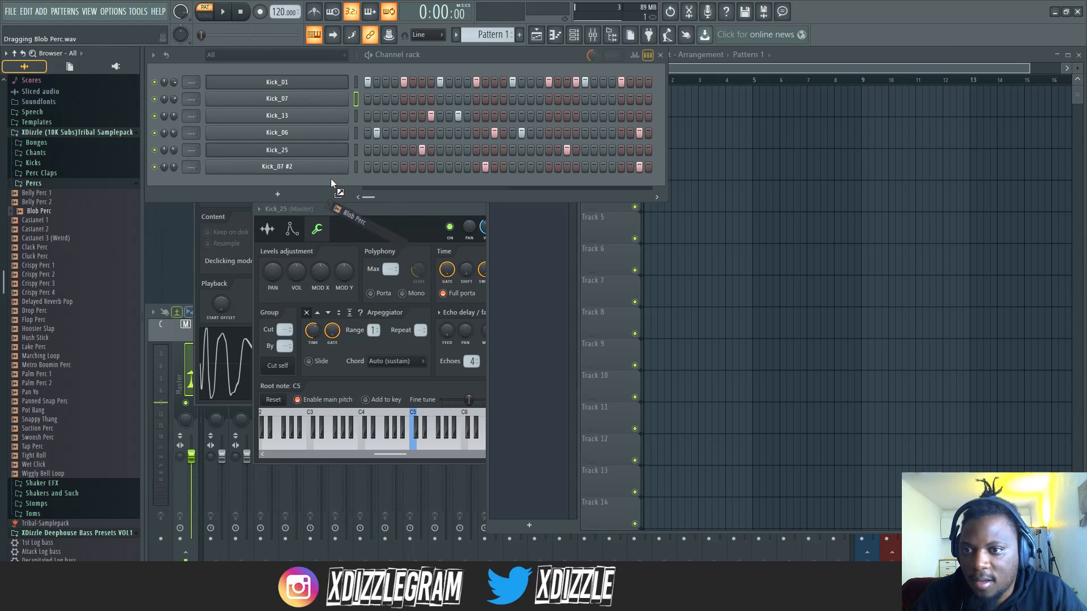
{"action": "left_click_drag", "start_coordinate": [331, 178], "coordinate": [332, 181]}
Step: Place Blob Perc hits on steps 5, 13, 21 and 29 during playback and open its channel settings
{"action": "left_click", "coordinate": [405, 185]}
{"action": "key", "text": "space"}
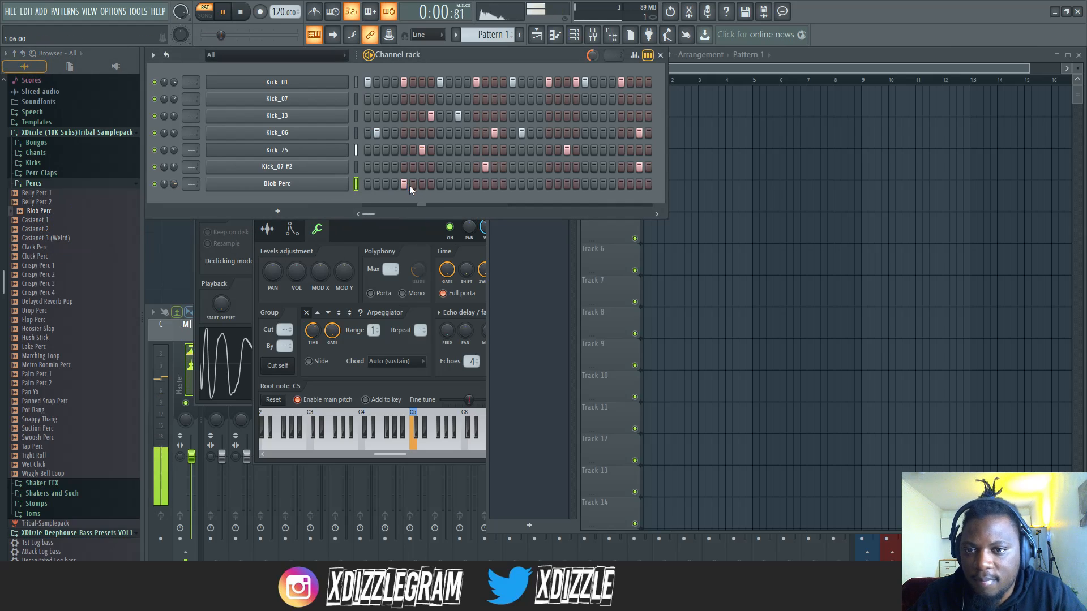
{"action": "left_click", "coordinate": [477, 185]}
{"action": "left_click", "coordinate": [549, 184]}
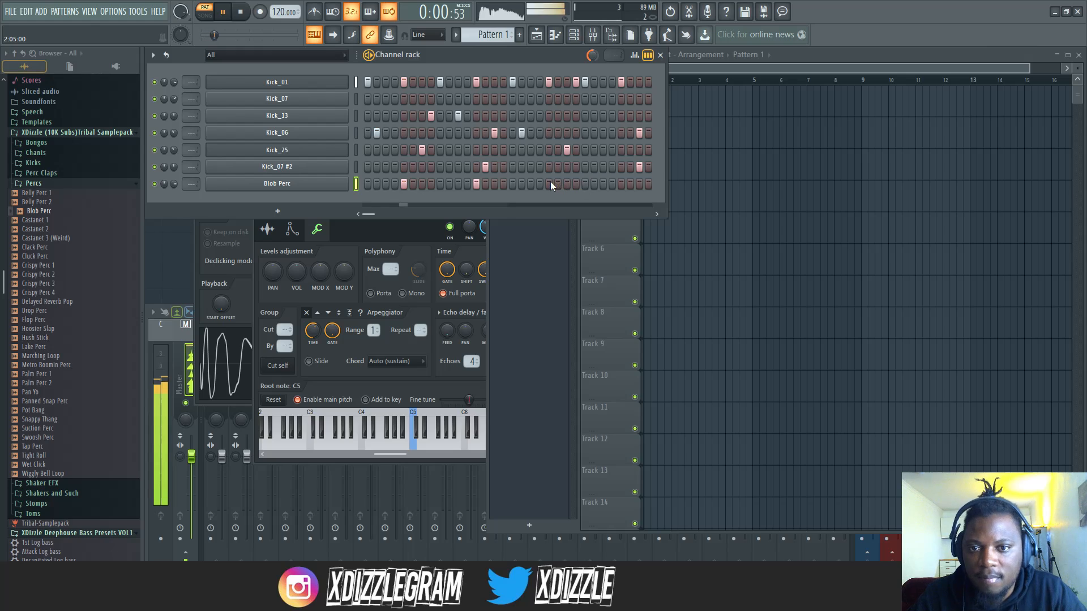
{"action": "left_click", "coordinate": [621, 184]}
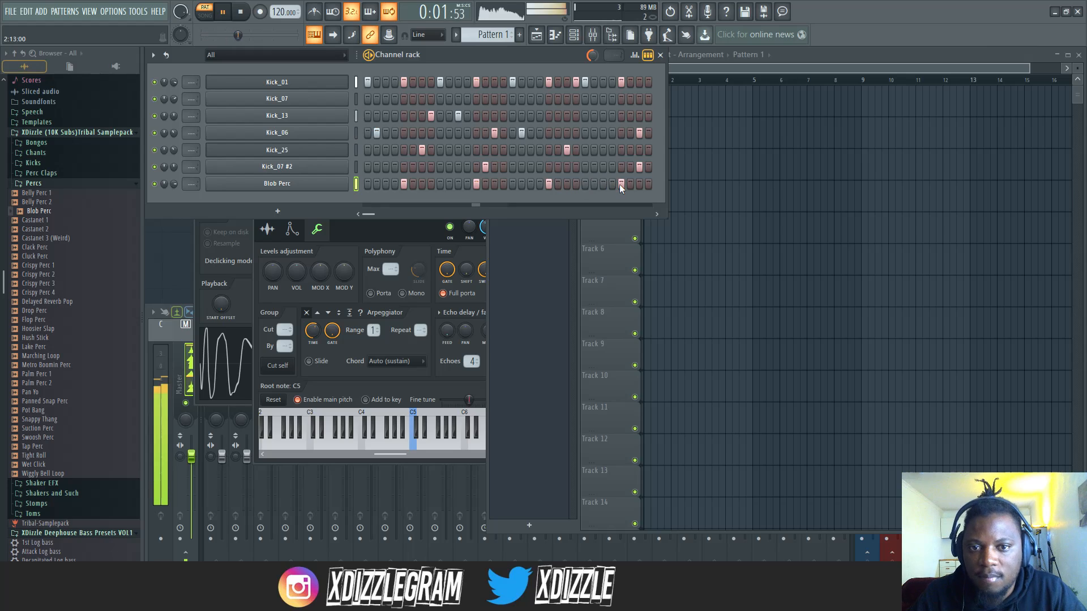
{"action": "left_click", "coordinate": [250, 188]}
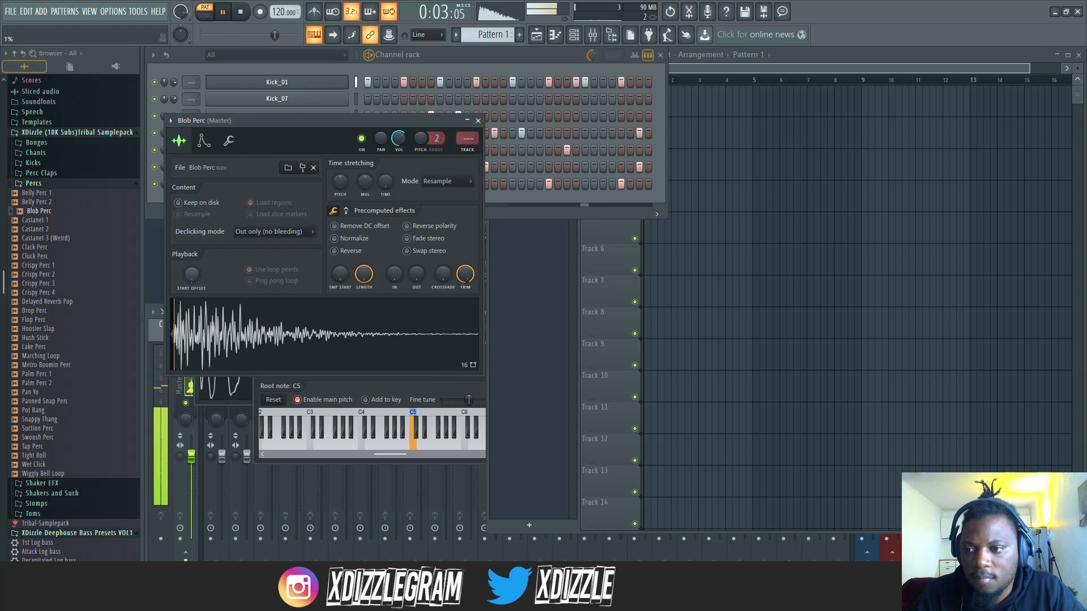
{"action": "left_click", "coordinate": [487, 59]}
Step: Stop playback and collapse the Percs folder, the Tribal pack, the Deephouse Bass Presets and the Afro_Gqom pack in the browser
{"action": "left_click", "coordinate": [52, 185]}
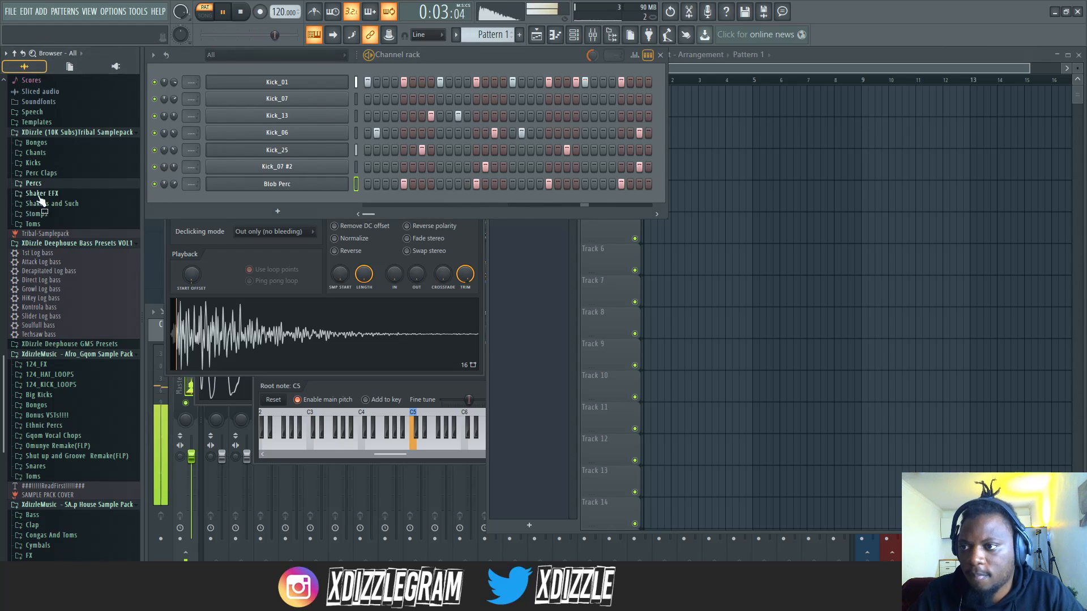
{"action": "left_click", "coordinate": [62, 133]}
{"action": "key", "text": "space"}
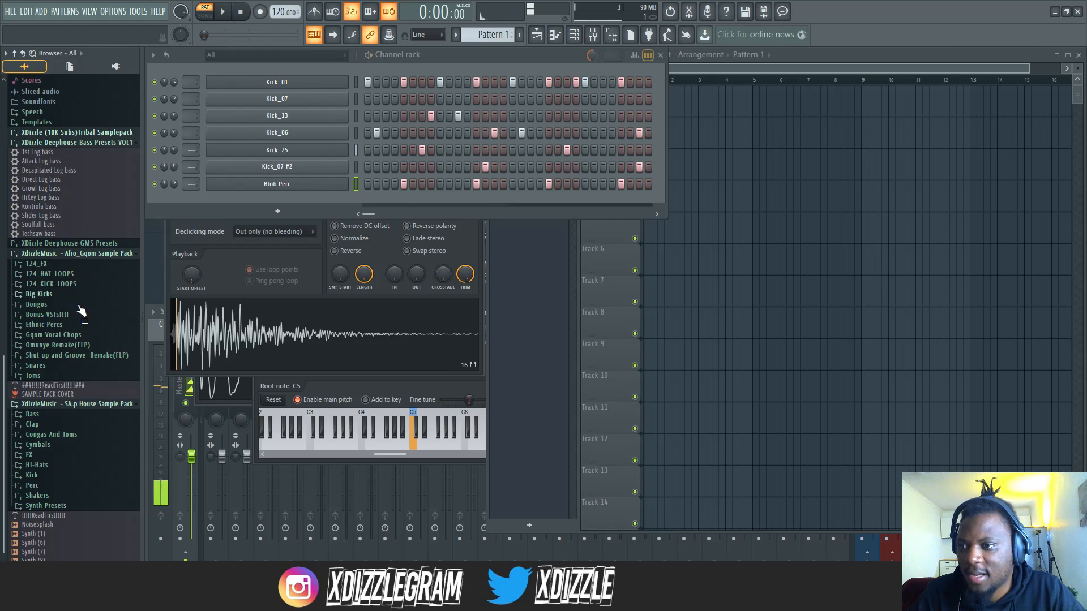
{"action": "left_click", "coordinate": [69, 142]}
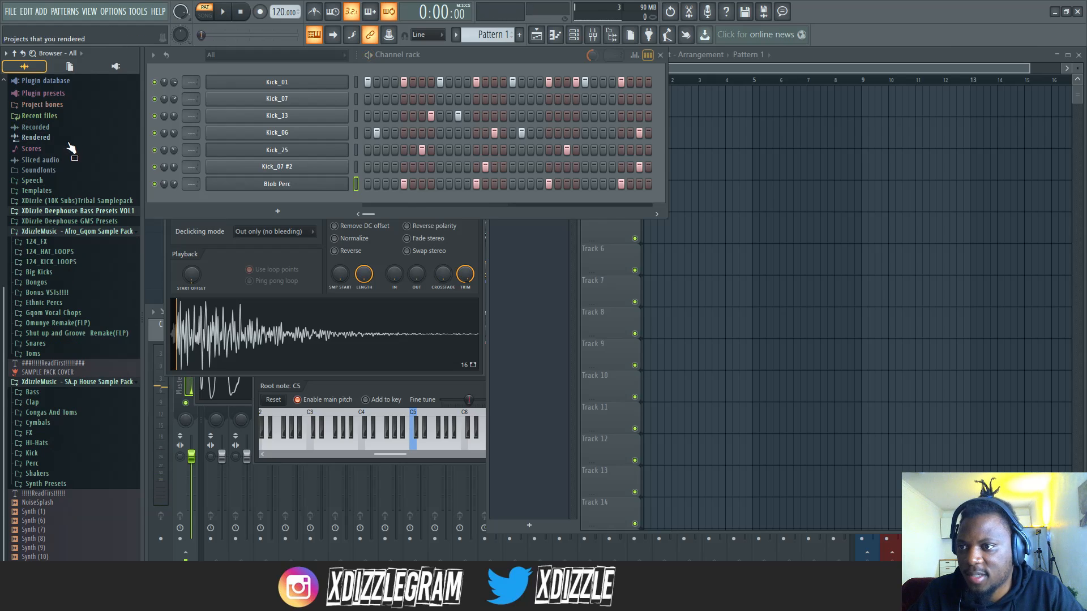
{"action": "left_click", "coordinate": [51, 234]}
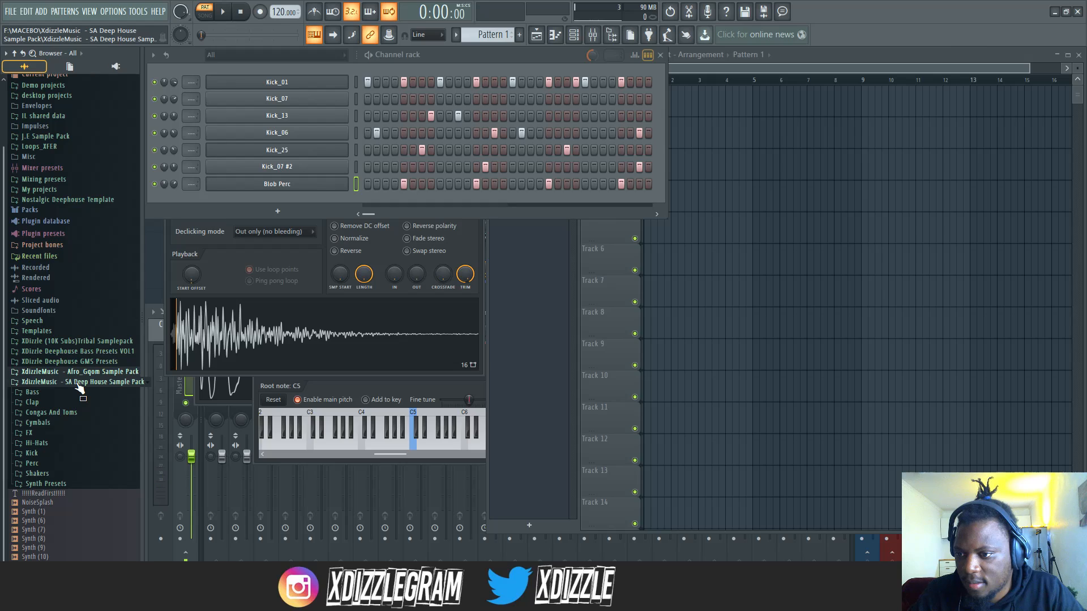
Step: Audition hi-hats in the SA Deep House pack's Hi-Hats folder and add Hi-Hat (6) as a new channel
{"action": "left_click", "coordinate": [44, 440]}
{"action": "scroll", "coordinate": [48, 437], "scroll_direction": "down", "scroll_amount": 9}
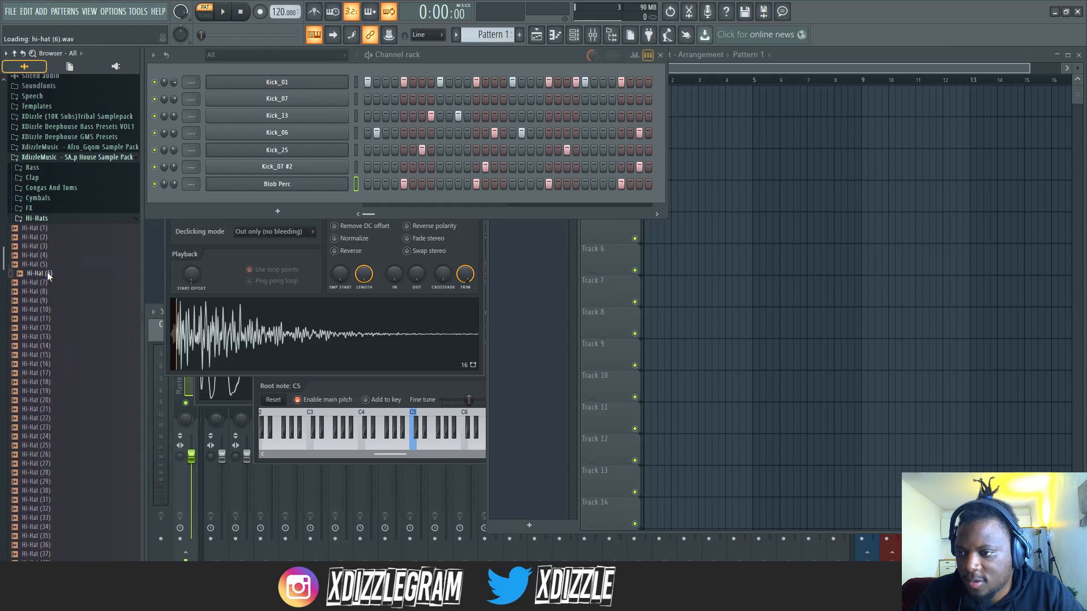
{"action": "left_click", "coordinate": [46, 200]}
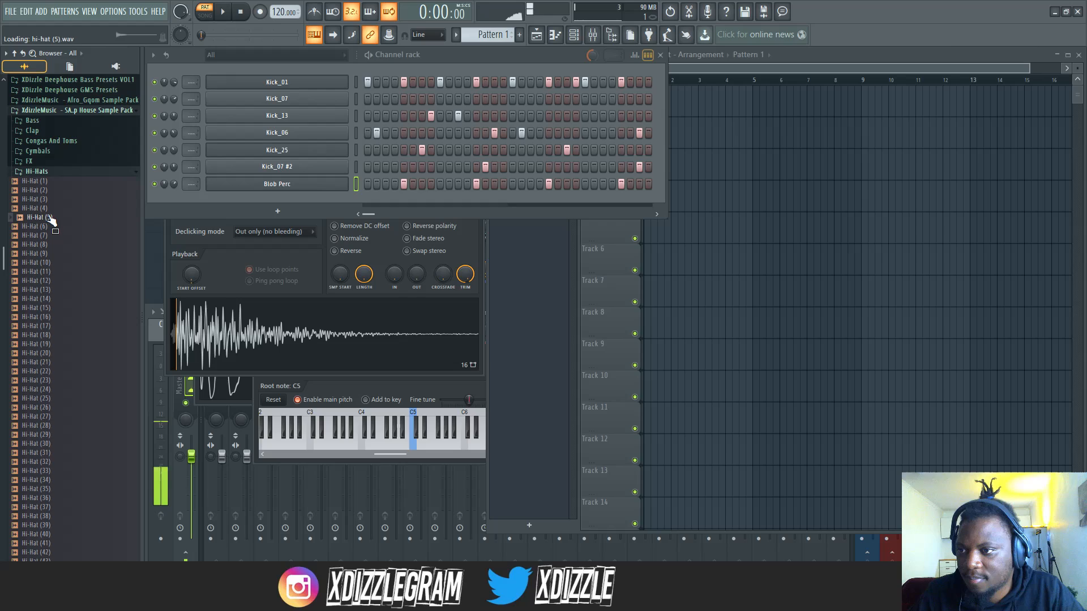
{"action": "left_click_drag", "start_coordinate": [35, 226], "coordinate": [323, 202]}
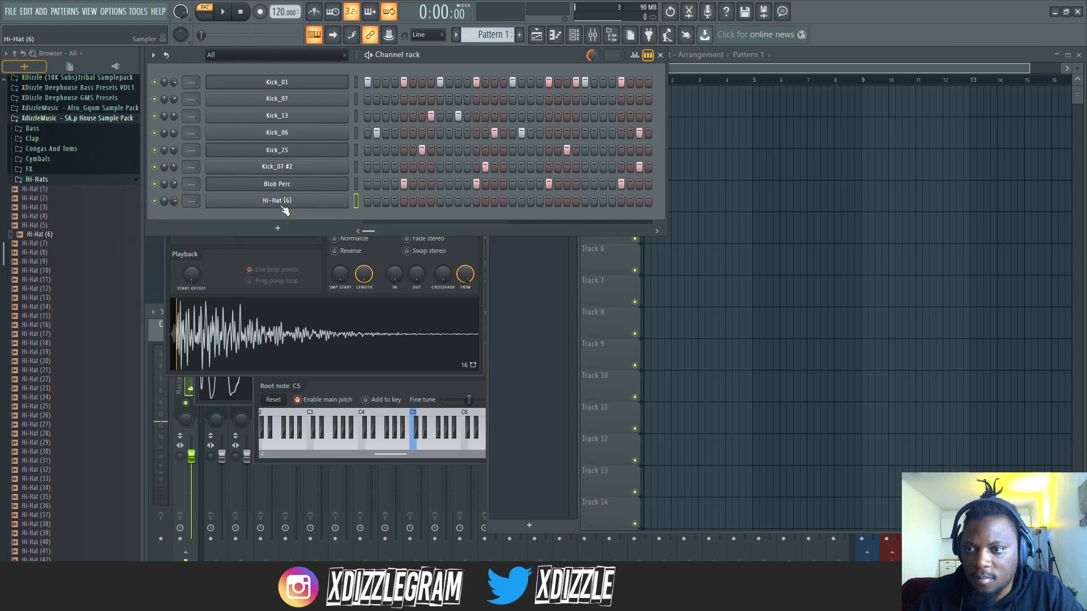
Step: Fill Hi-Hat (6) on each 4 steps, rotate the hits two steps right, and set its volume to 41% during playback
{"action": "right_click", "coordinate": [346, 201]}
{"action": "left_click", "coordinate": [499, 252]}
{"action": "key", "text": "ctrl+shift+Right"}
{"action": "key", "text": "ctrl+shift+Right"}
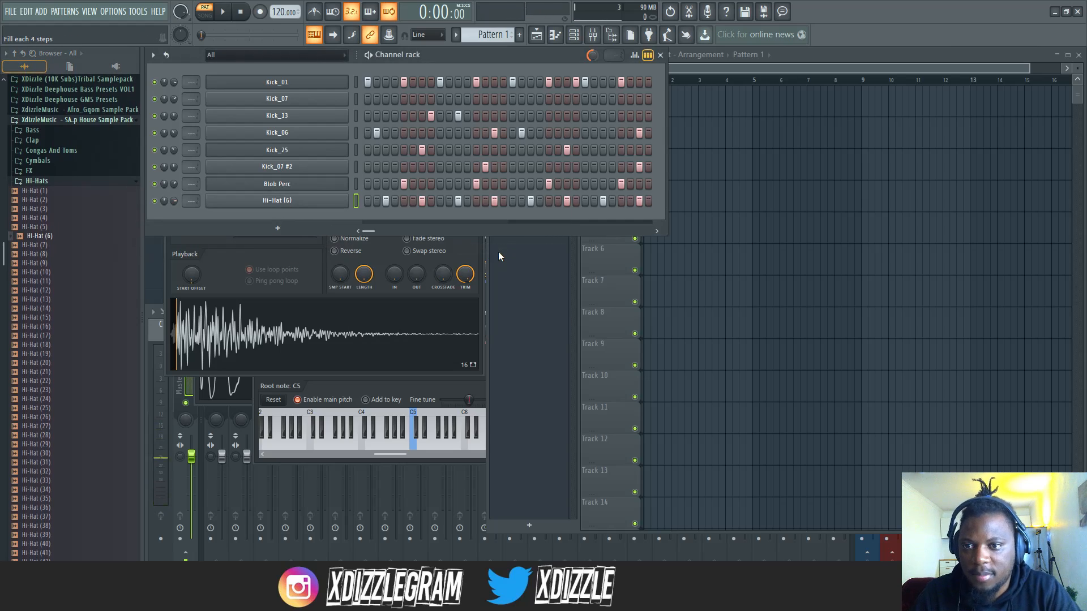
{"action": "key", "text": "space"}
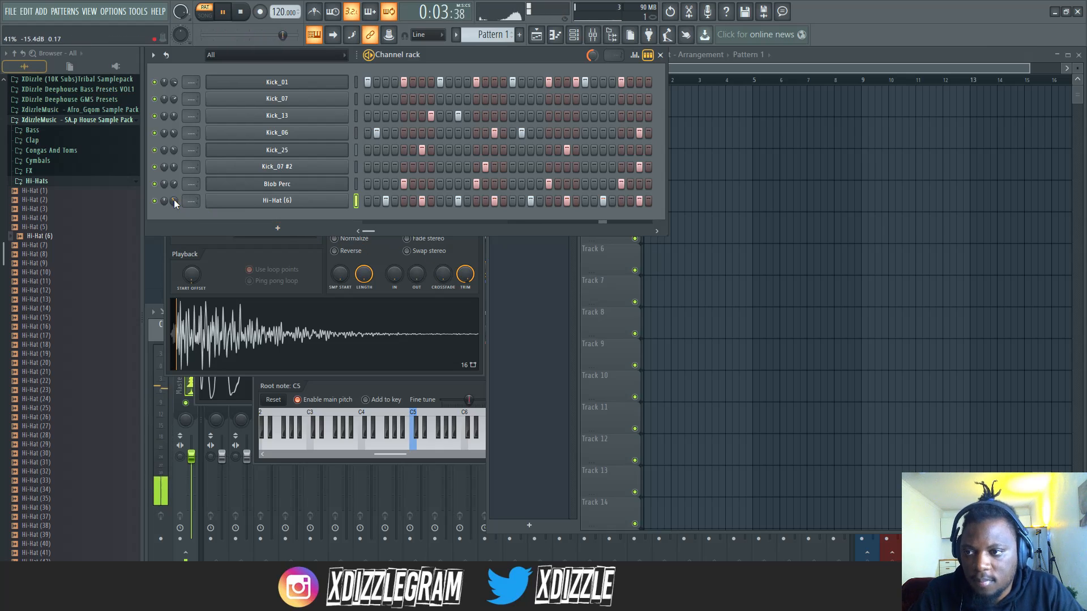
Step: Add Hi-Hat (11) as a new channel and fill all 32 of its steps
{"action": "left_click", "coordinate": [52, 280]}
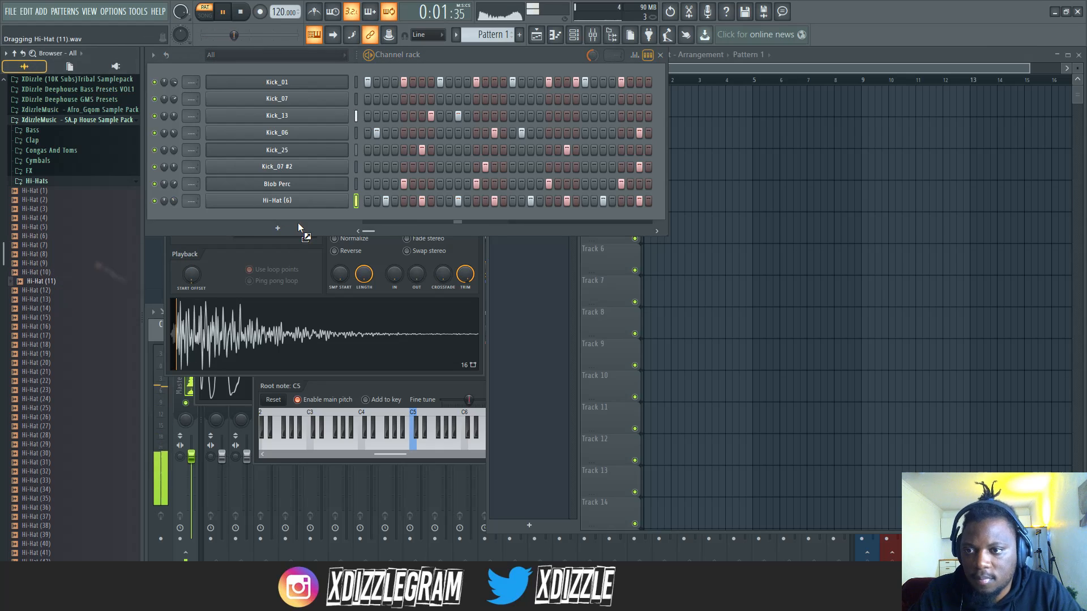
{"action": "left_click_drag", "start_coordinate": [298, 222], "coordinate": [295, 224]}
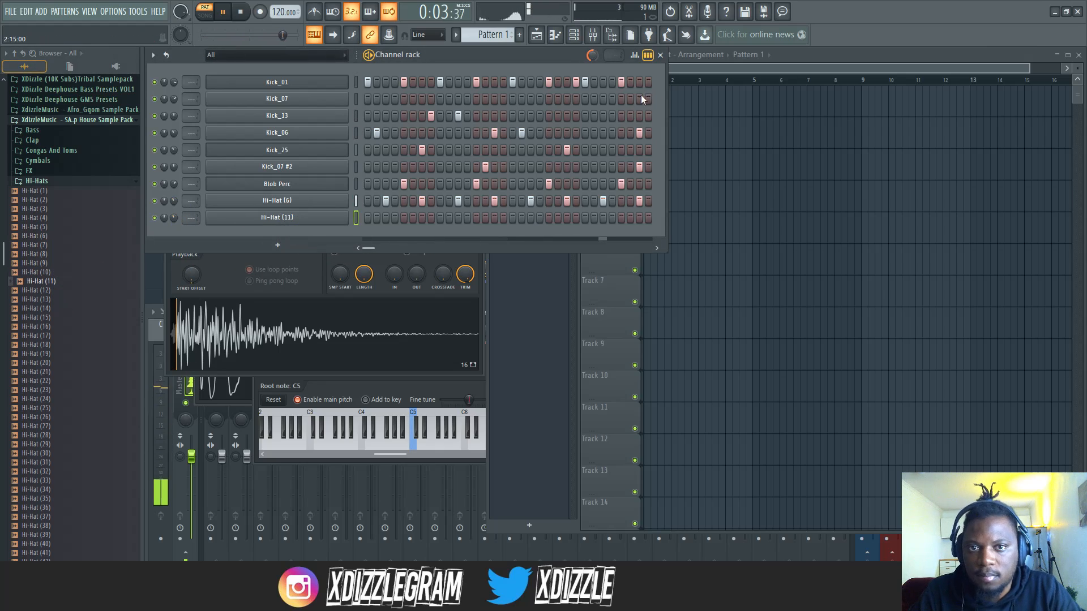
{"action": "left_click_drag", "start_coordinate": [366, 218], "coordinate": [649, 218]}
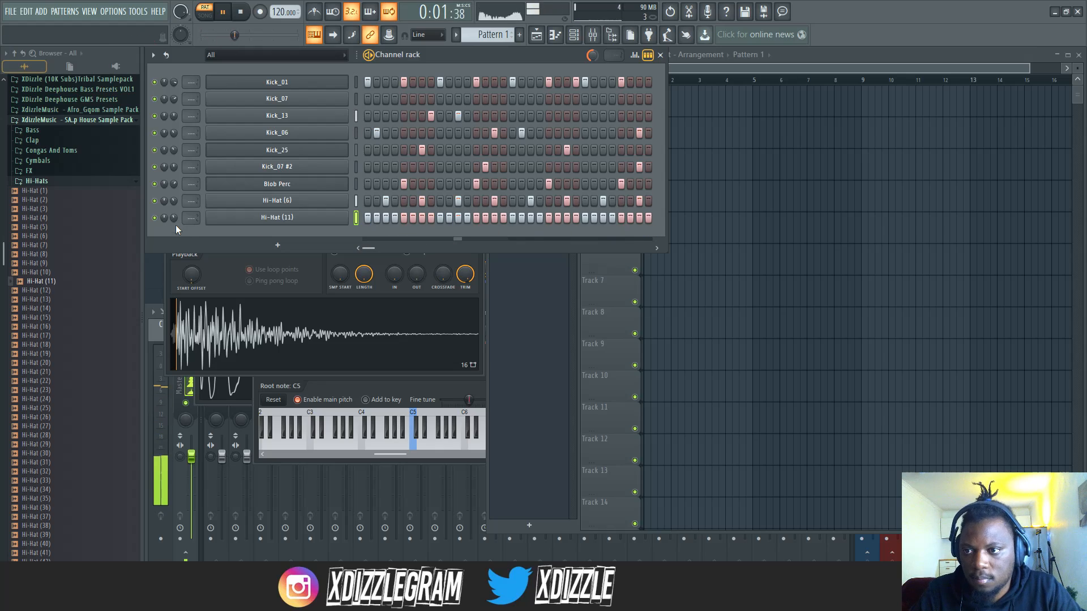
Step: Add a Hi-Hat (19) channel filled on each 4 steps, replace its sample with Hi-Hat (24), and collapse the Hi-Hats folder
{"action": "left_click_drag", "start_coordinate": [39, 353], "coordinate": [249, 235]}
{"action": "right_click", "coordinate": [275, 235]}
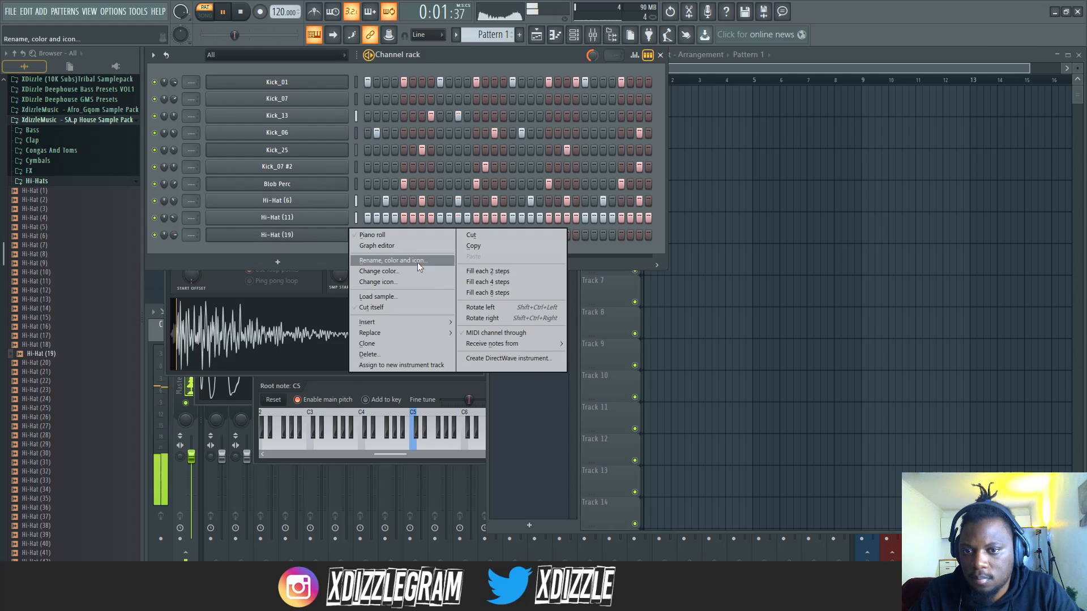
{"action": "left_click", "coordinate": [487, 282]}
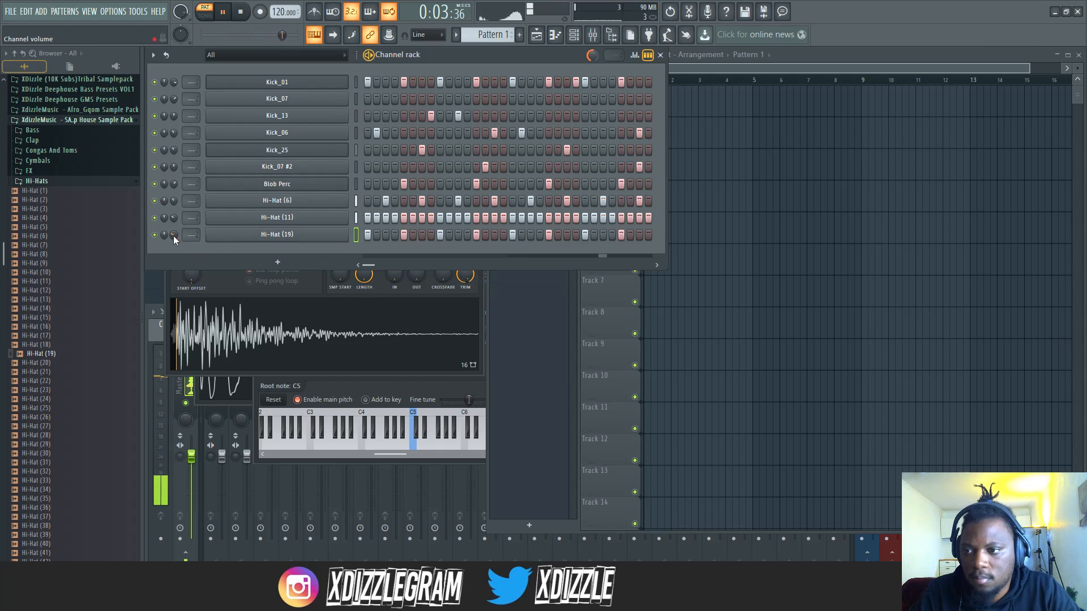
{"action": "middle_click", "coordinate": [85, 400]}
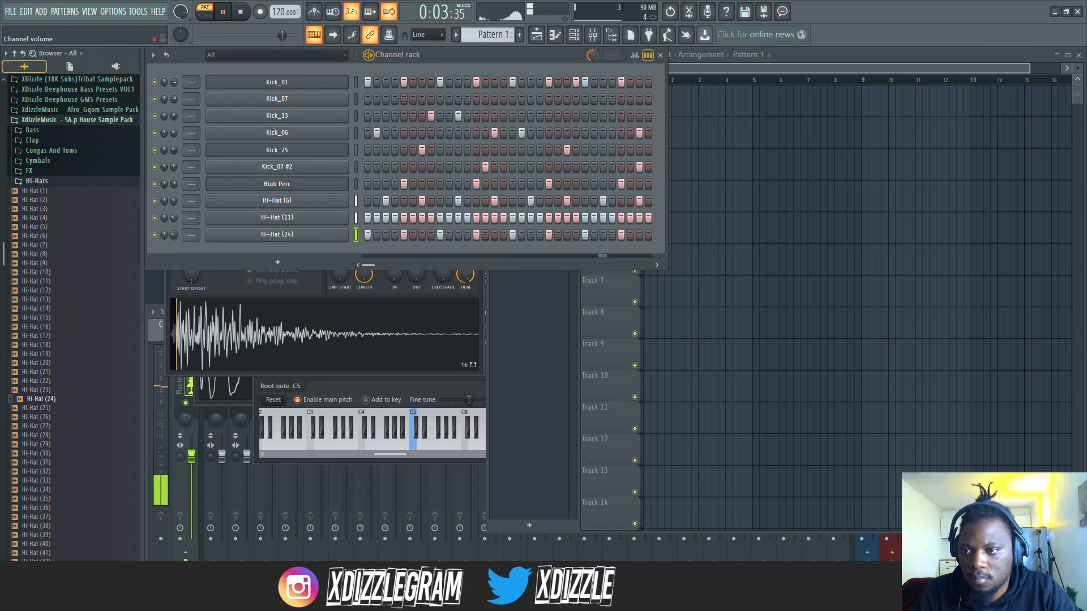
{"action": "left_click", "coordinate": [38, 181]}
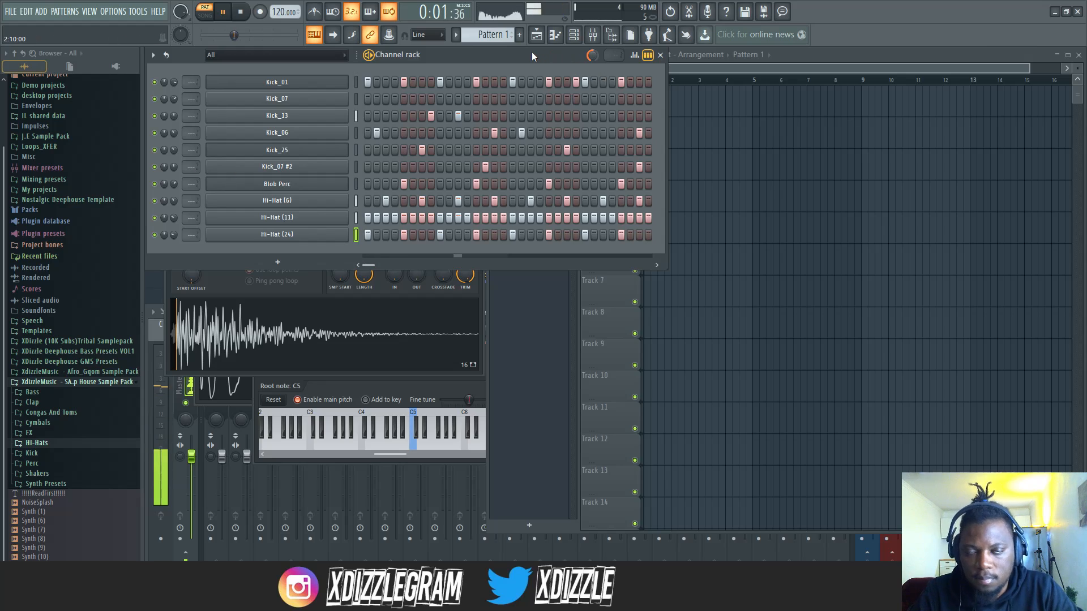
Step: Listen to the looping pattern with and without the Kick_13 through Blob Perc channels
{"action": "left_click", "coordinate": [847, 55]}
{"action": "left_click", "coordinate": [423, 63]}
{"action": "left_click", "coordinate": [855, 59]}
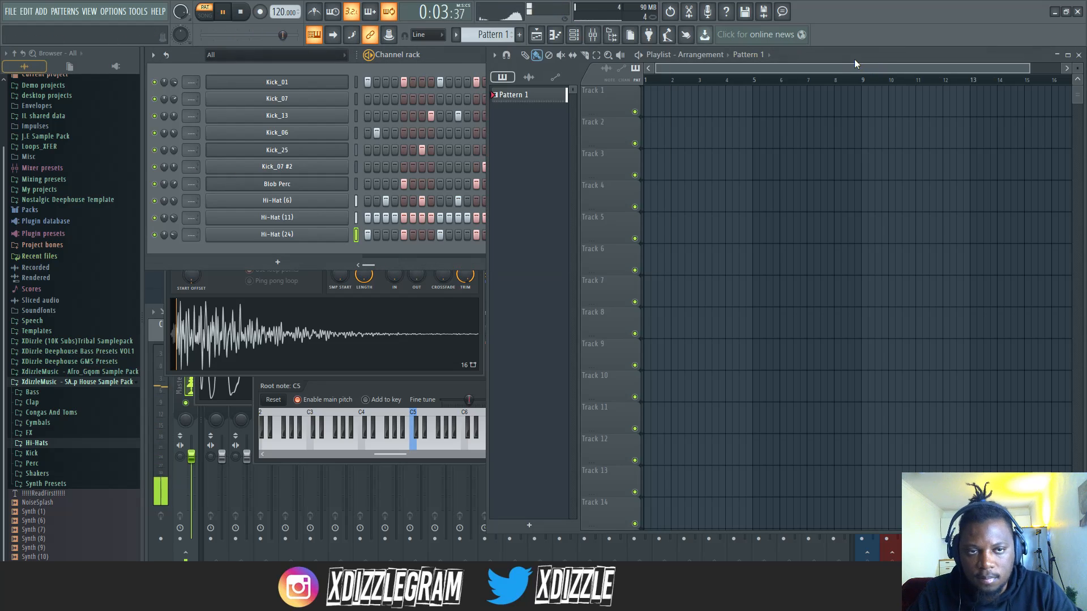
{"action": "left_click", "coordinate": [440, 57]}
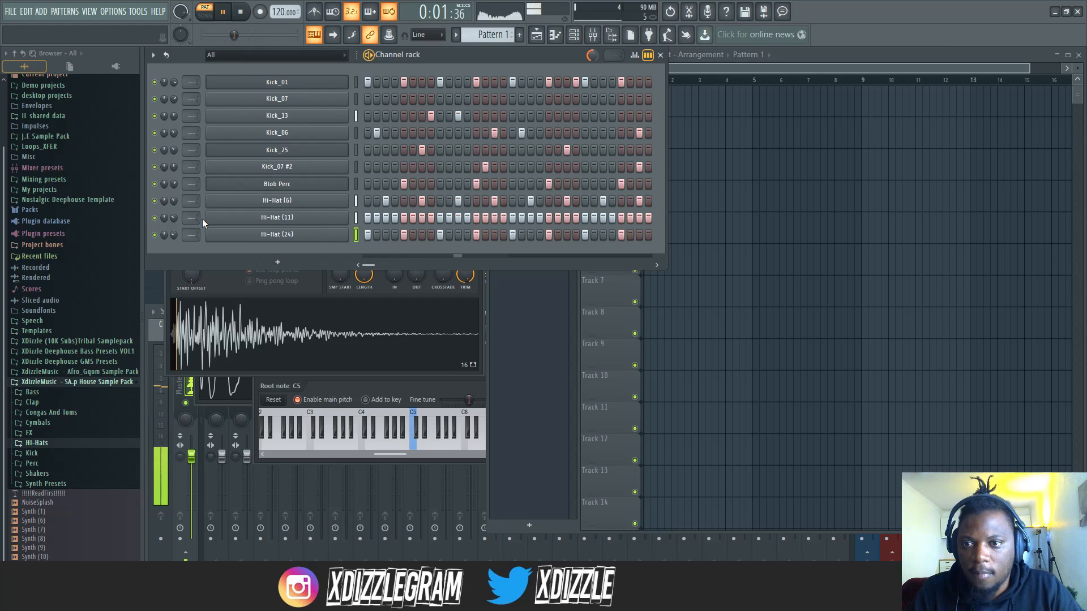
{"action": "key", "text": "space"}
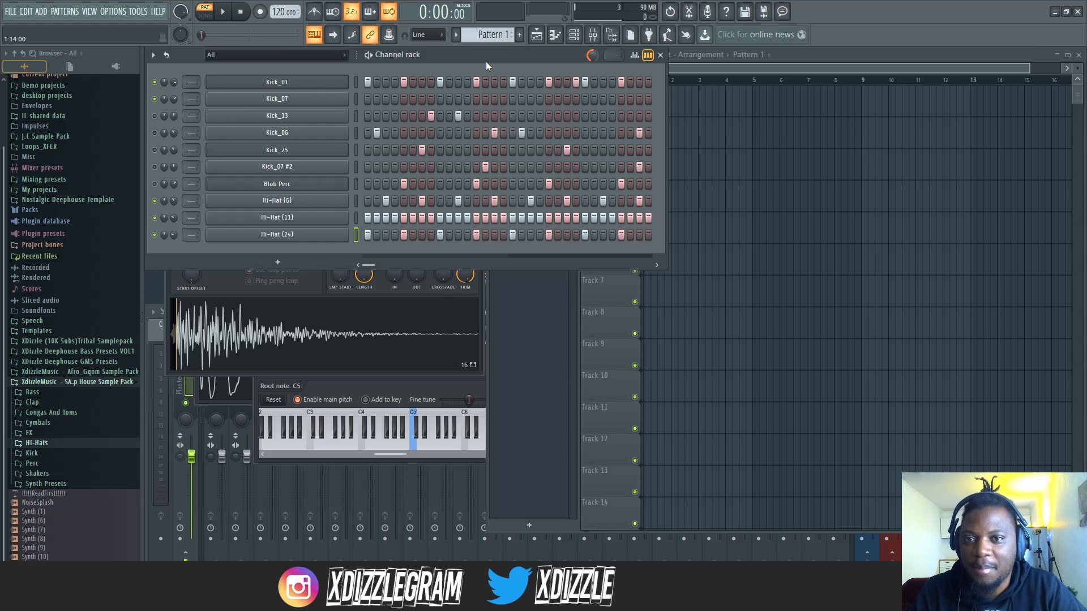
{"action": "key", "text": "space"}
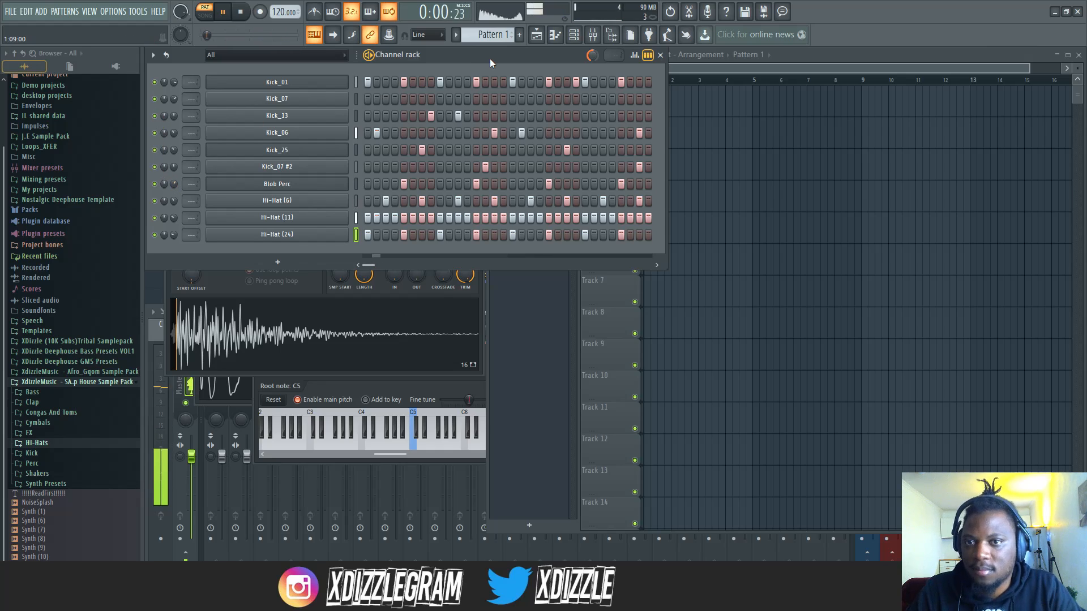
{"action": "left_click", "coordinate": [770, 60]}
{"action": "left_click", "coordinate": [460, 59]}
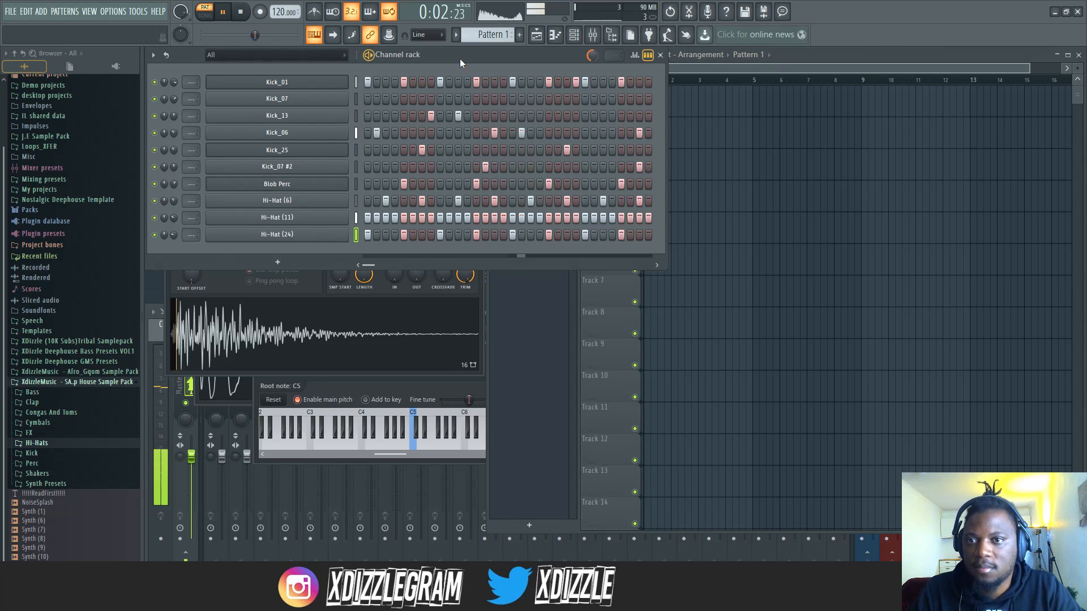
Step: Paint two consecutive Pattern 1 clips on Track 1 of the playlist from bar 1 to bar 5 and stop playback
{"action": "left_click", "coordinate": [637, 100]}
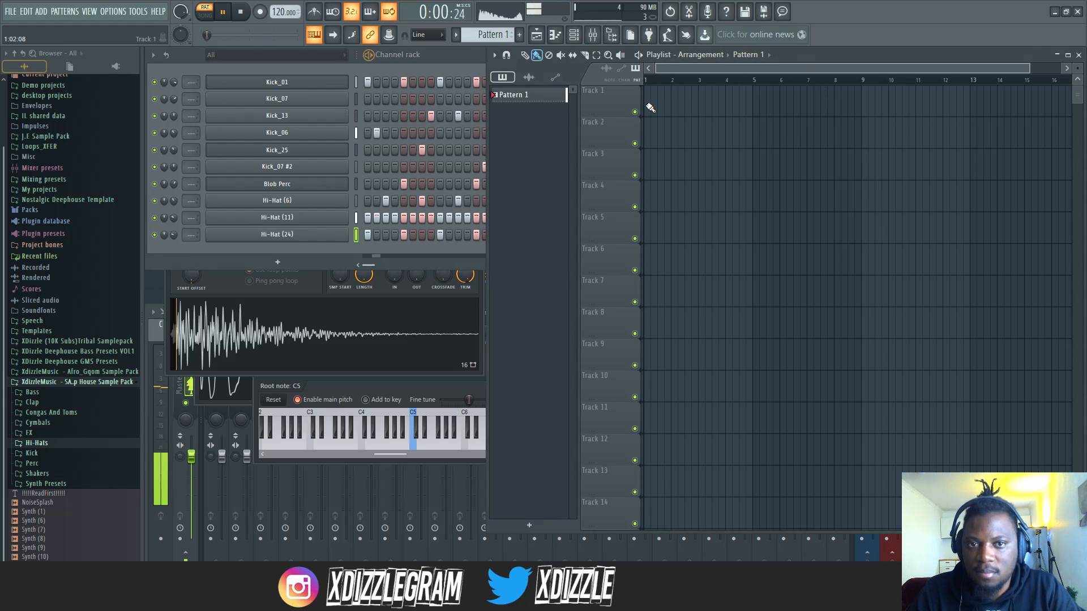
{"action": "left_click_drag", "start_coordinate": [650, 107], "coordinate": [736, 107]}
{"action": "key", "text": "space"}
Step: Create Pattern 2 and add a GMS synth as a new channel
{"action": "left_click", "coordinate": [453, 55]}
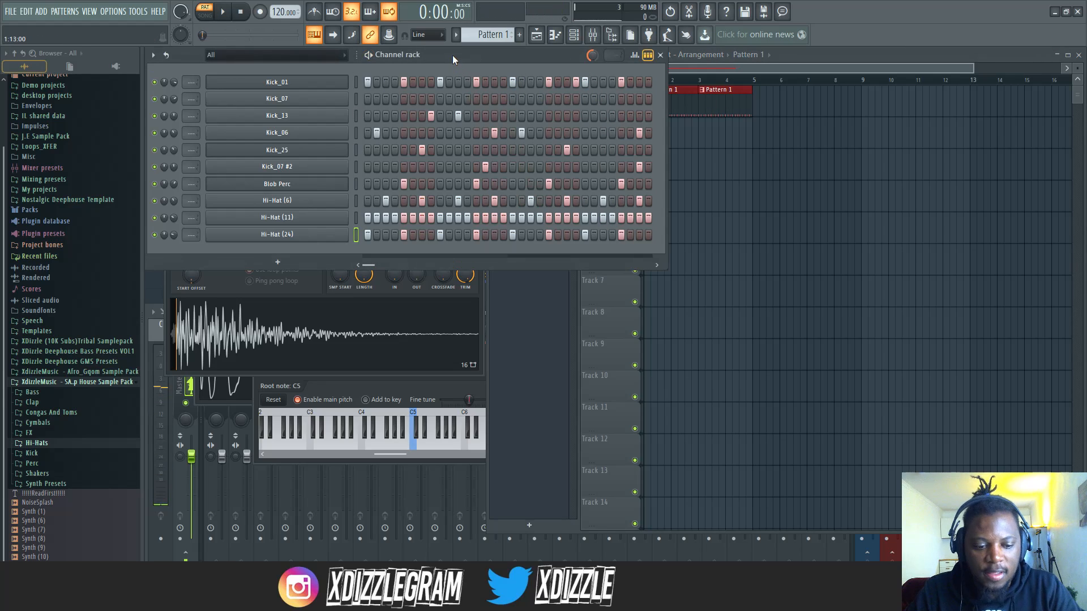
{"action": "key", "text": "F4"}
{"action": "left_click", "coordinate": [279, 261]}
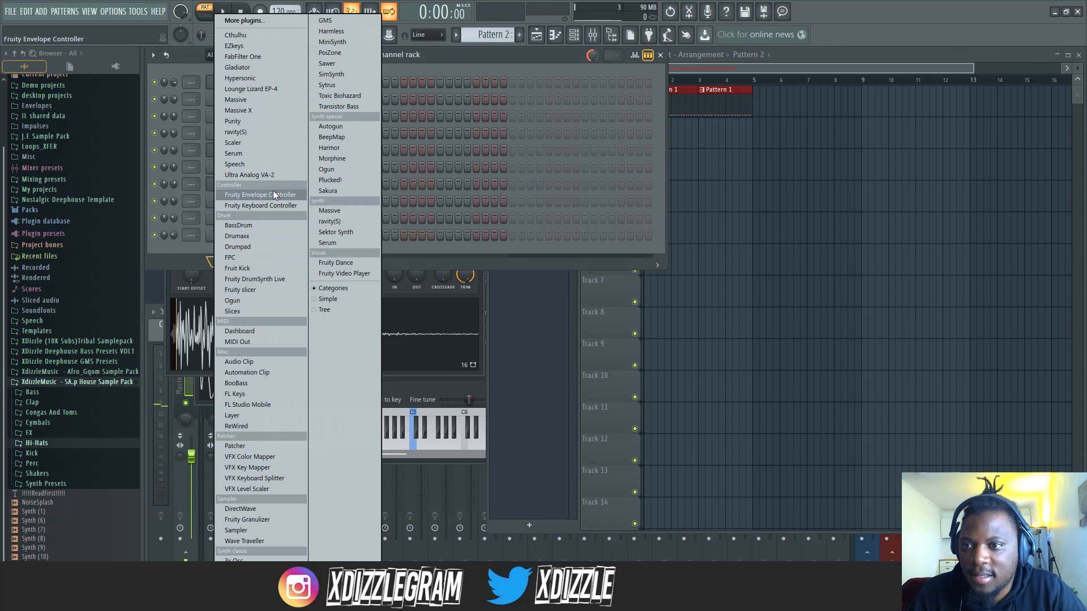
{"action": "left_click", "coordinate": [337, 24]}
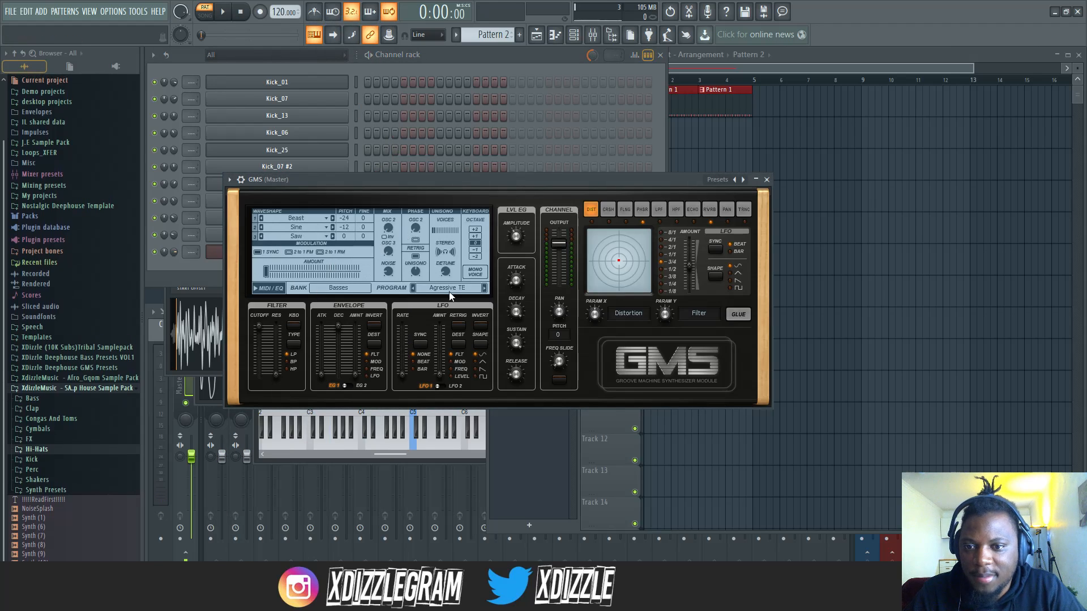
Step: Load the Angelic Pad preset from the XDizzle Deephouse GMS Presets folder into the GMS channel
{"action": "left_click", "coordinate": [449, 290]}
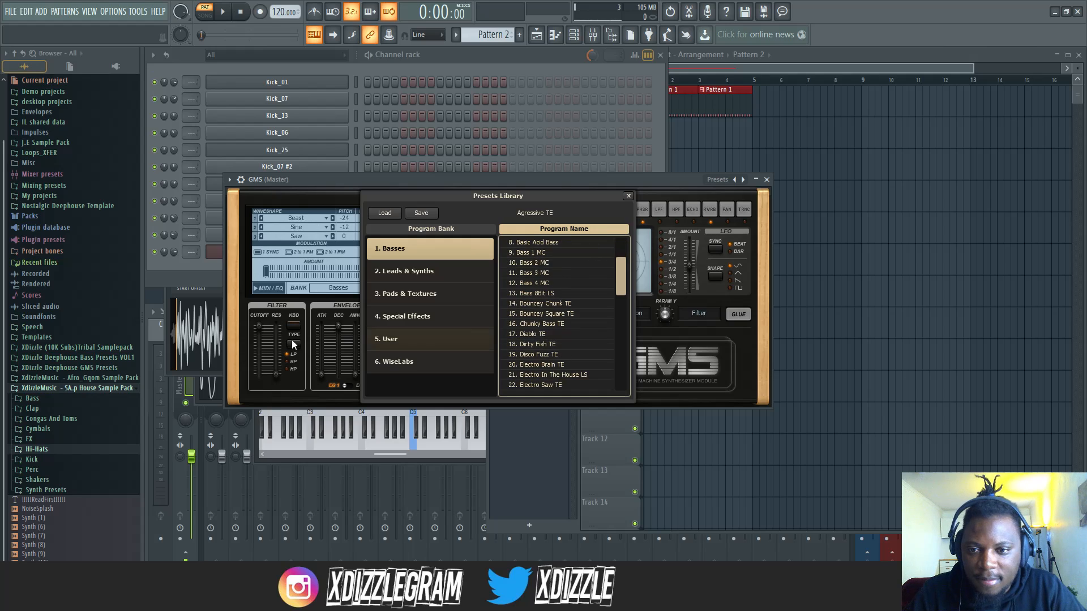
{"action": "left_click", "coordinate": [68, 390]}
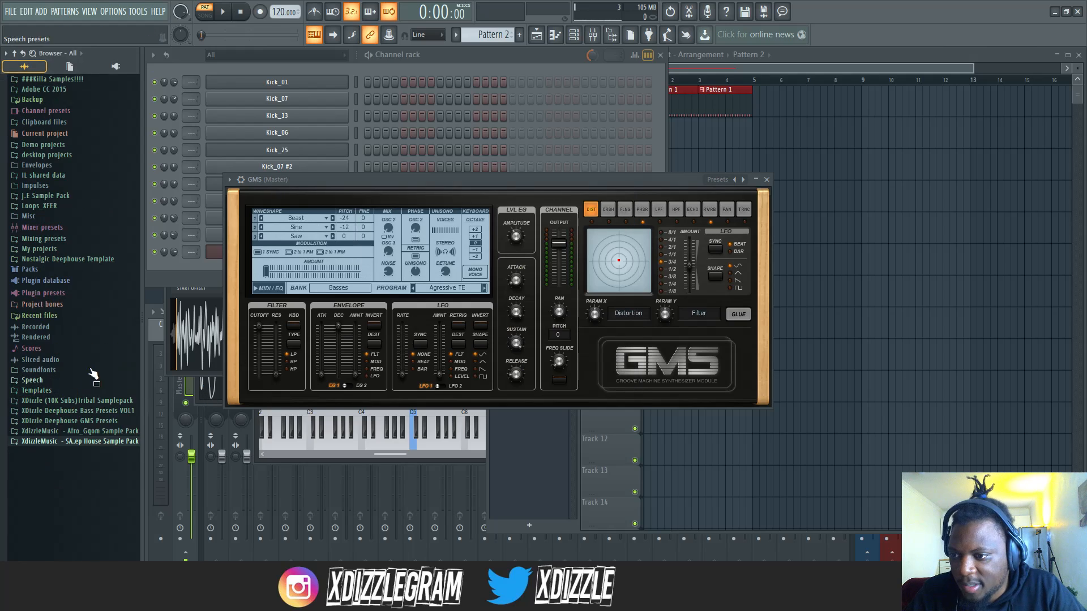
{"action": "left_click", "coordinate": [105, 421]}
{"action": "left_click", "coordinate": [57, 431]}
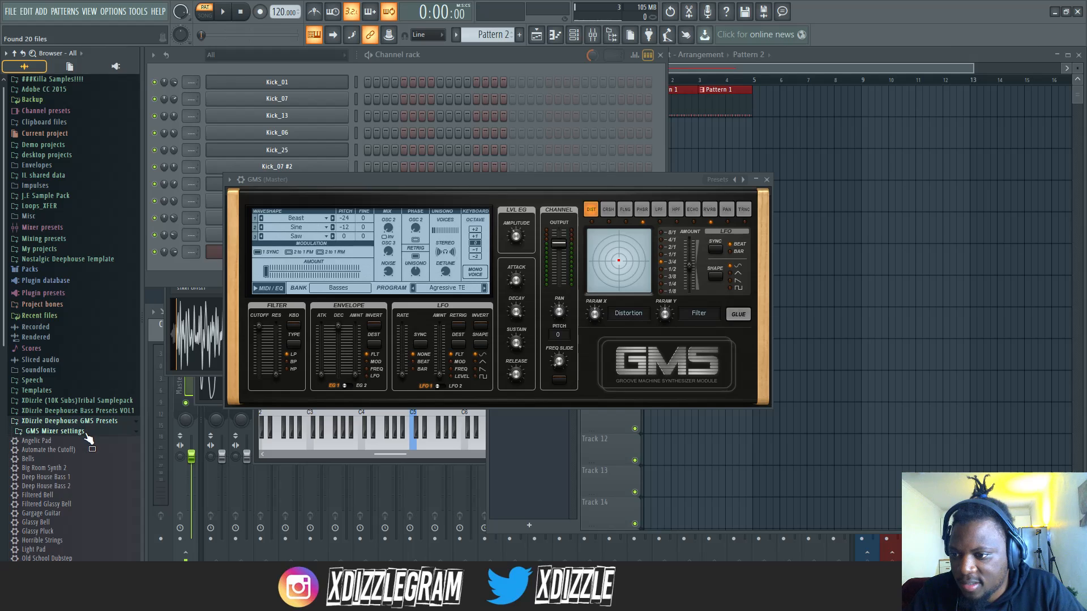
{"action": "left_click", "coordinate": [70, 433]}
{"action": "left_click", "coordinate": [69, 440]}
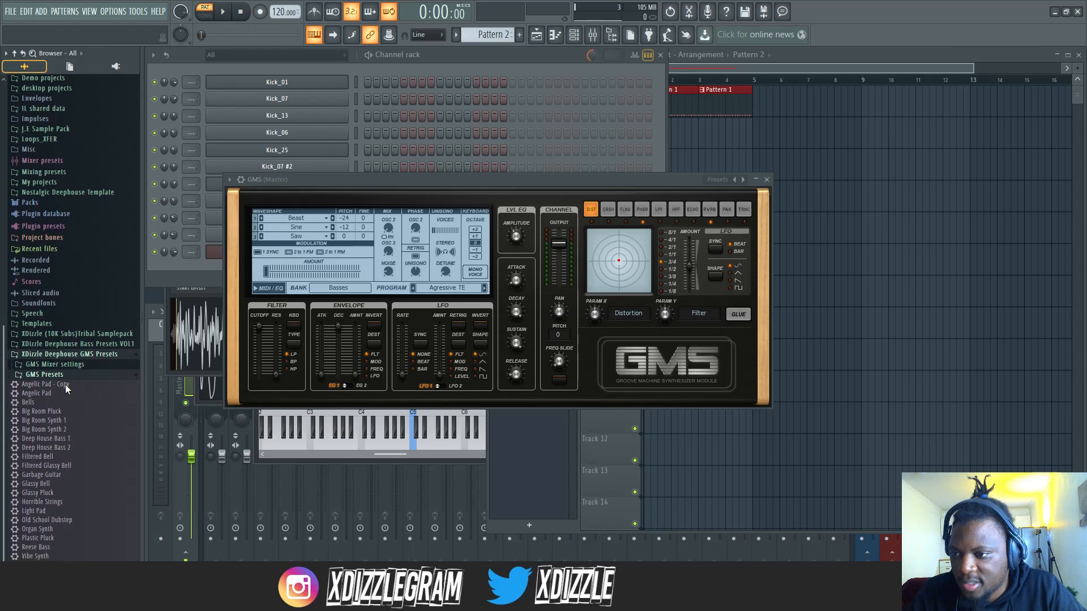
{"action": "left_click", "coordinate": [67, 390]}
{"action": "left_click_drag", "start_coordinate": [67, 390], "coordinate": [215, 254]}
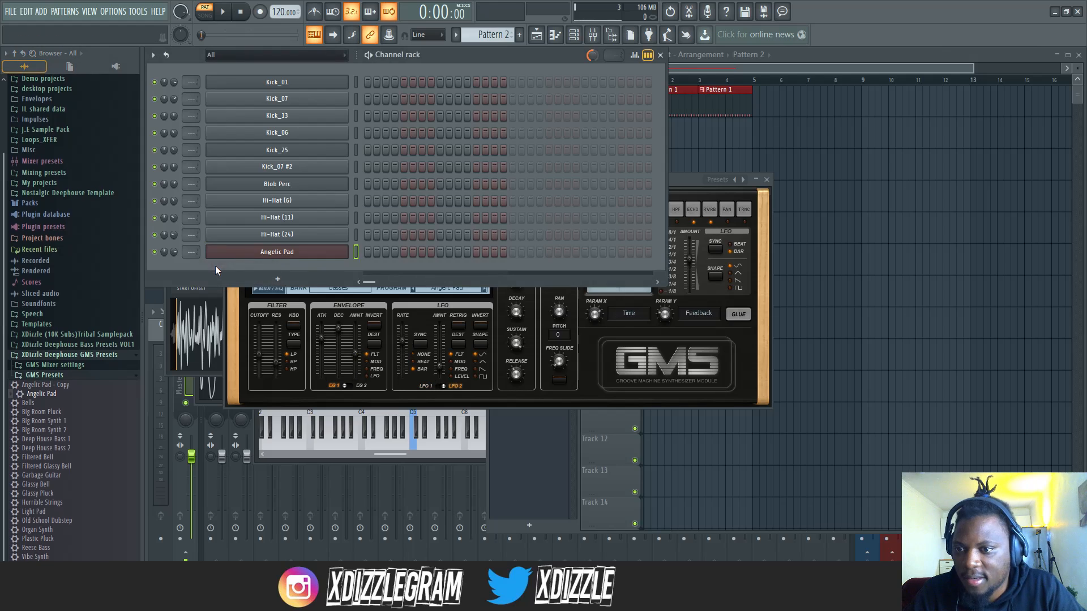
Step: In the Angelic Pad piano roll, stamp an A4, C5, E5, G5 and B5 chord at bar 1 and stretch it over two bars
{"action": "right_click", "coordinate": [283, 253]}
{"action": "left_click", "coordinate": [397, 252]}
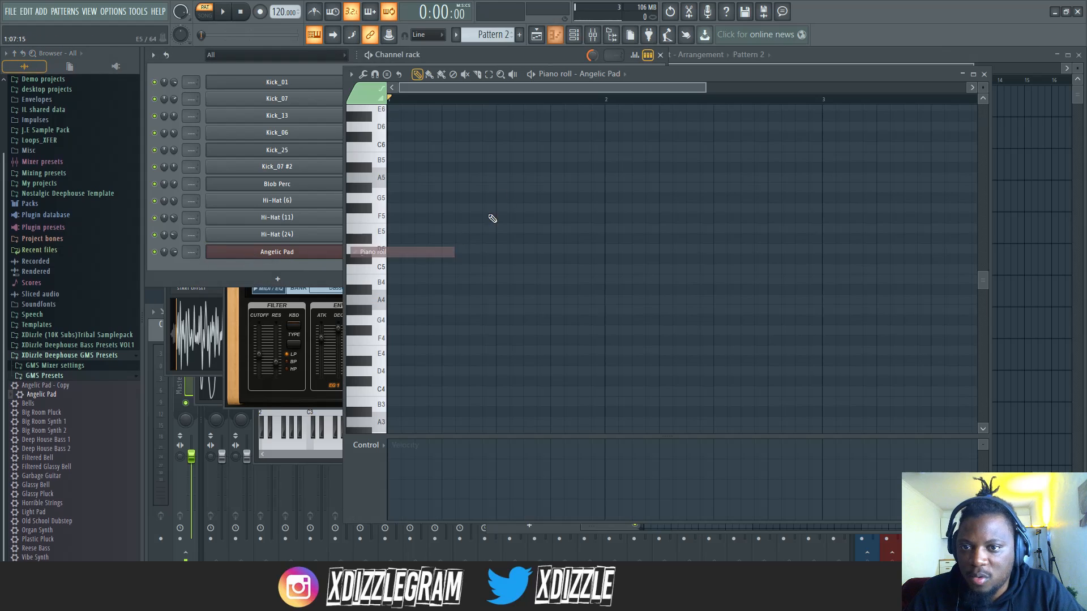
{"action": "left_click", "coordinate": [388, 74]}
{"action": "left_click", "coordinate": [426, 166]}
{"action": "left_click", "coordinate": [409, 300]}
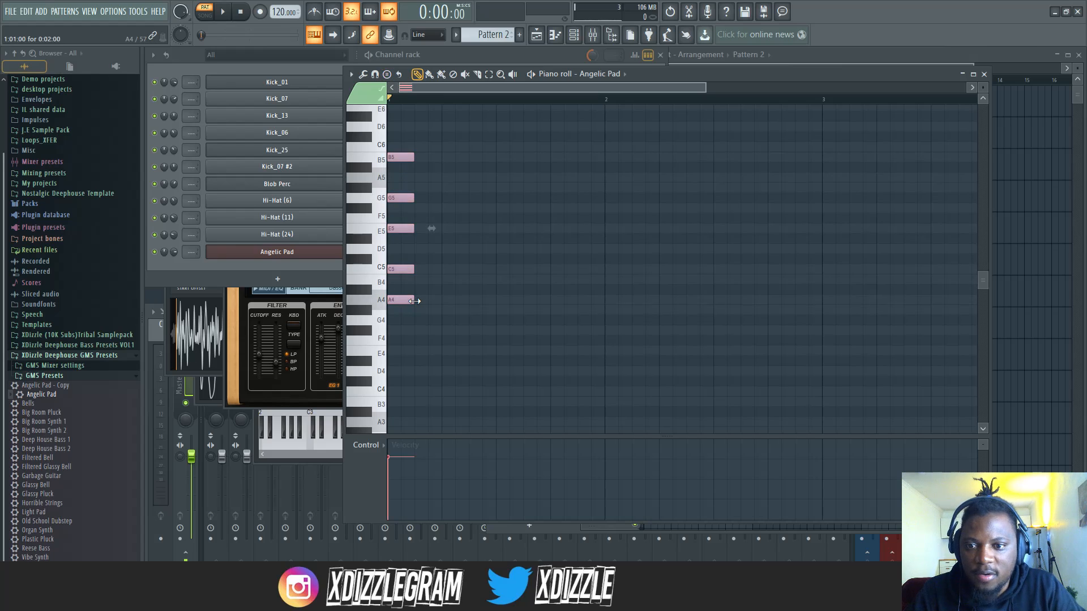
{"action": "left_click_drag", "start_coordinate": [415, 301], "coordinate": [826, 287]}
Step: Place a Pattern 2 clip on Track 2 of the playlist at bar 1 and briefly audition the pattern
{"action": "left_click", "coordinate": [848, 65]}
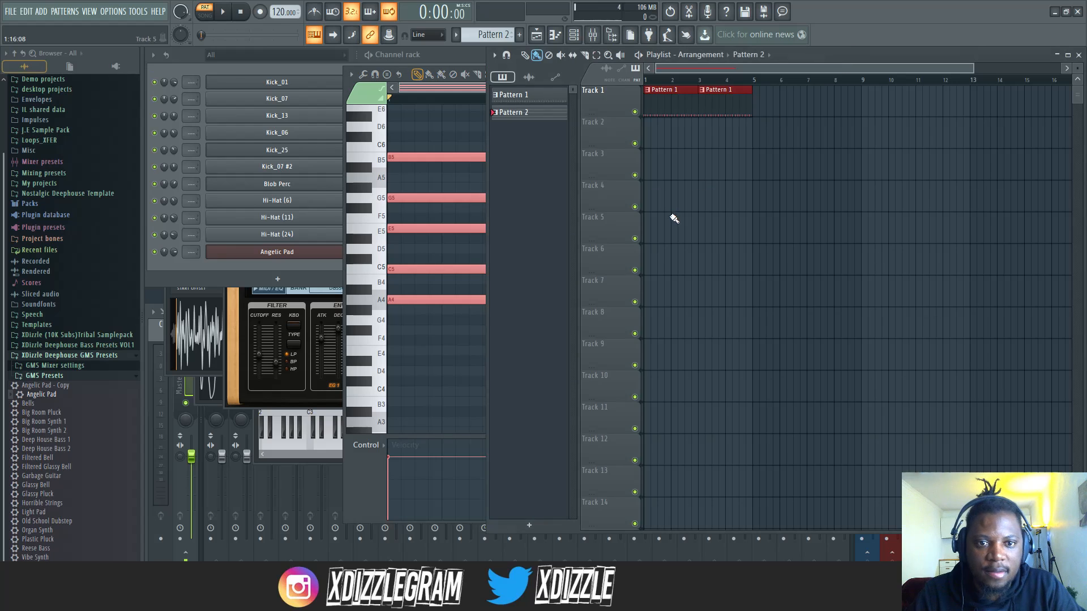
{"action": "left_click", "coordinate": [652, 141]}
{"action": "left_click_drag", "start_coordinate": [682, 129], "coordinate": [675, 129]}
{"action": "key", "text": "space"}
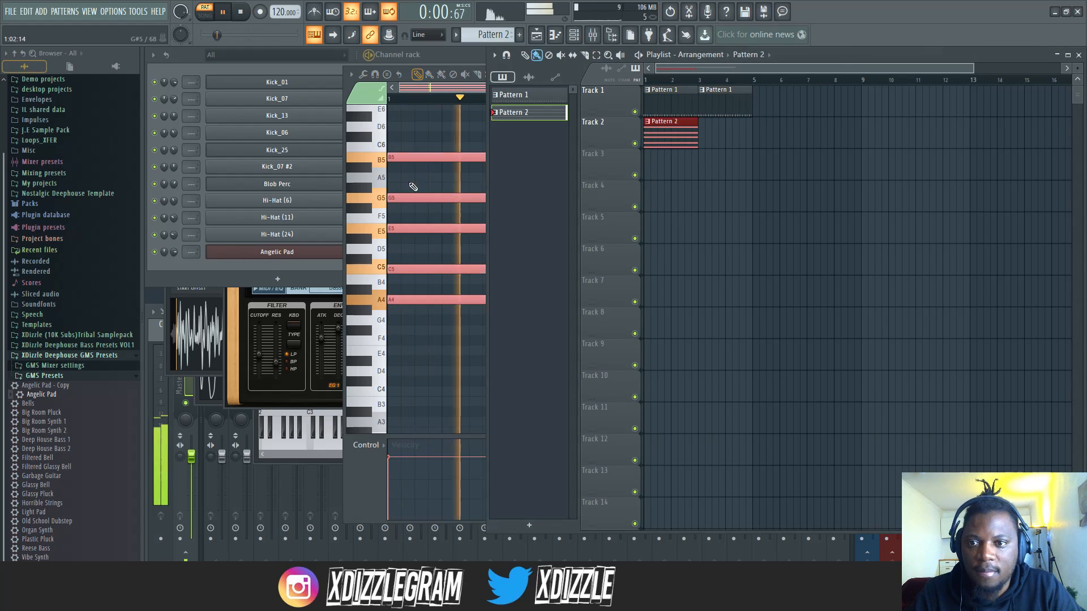
{"action": "key", "text": "space"}
Step: Switch playback to song mode, play the arrangement and lower the Angelic Pad channel volume to 52%
{"action": "left_click", "coordinate": [195, 56]}
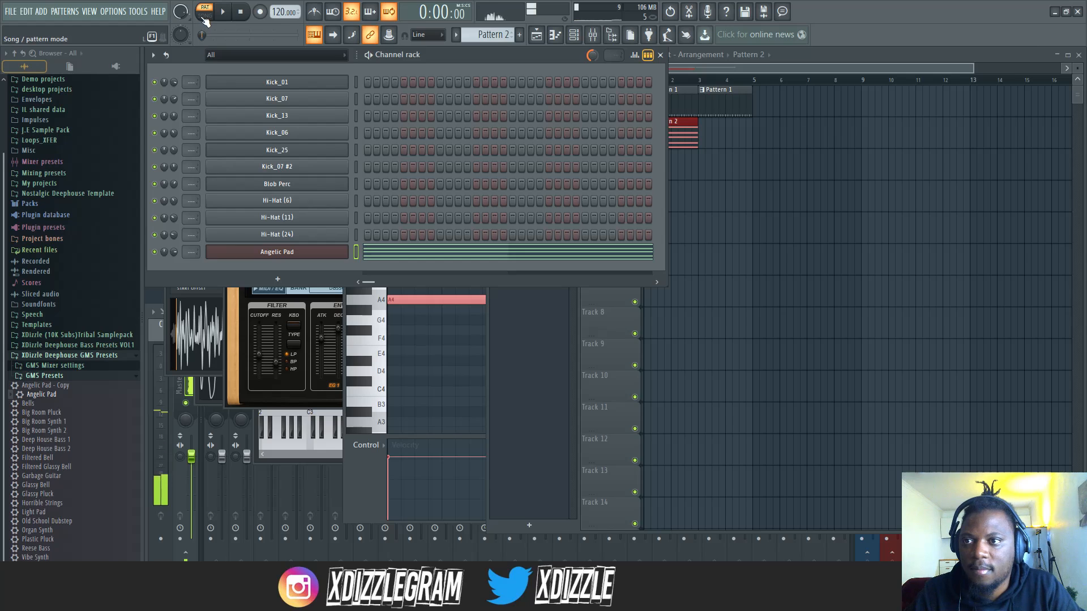
{"action": "left_click", "coordinate": [205, 15]}
{"action": "key", "text": "space"}
{"action": "left_click_drag", "start_coordinate": [174, 252], "coordinate": [174, 275]}
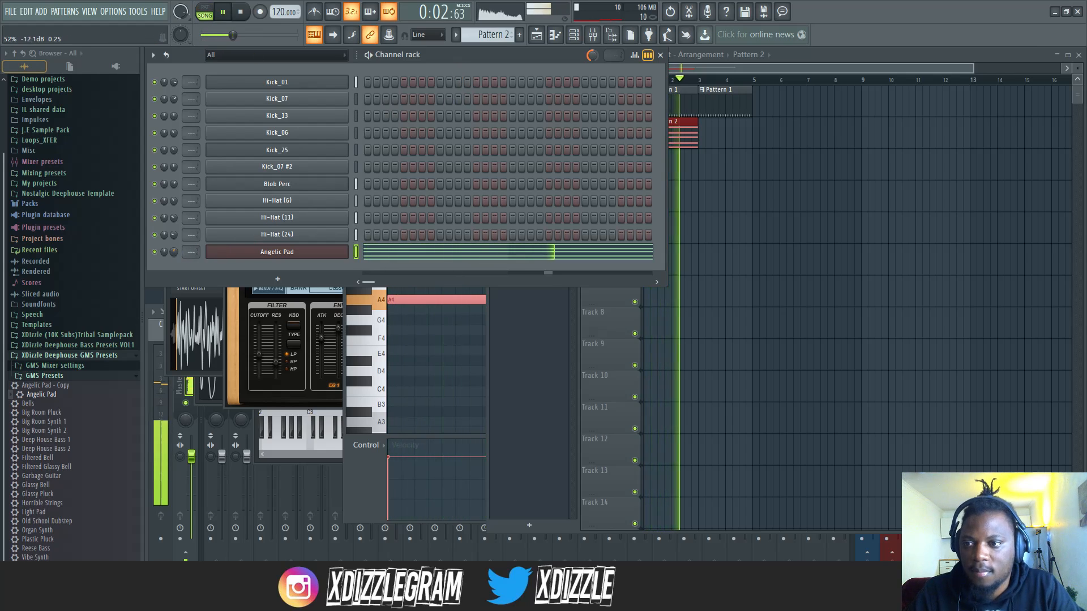
Step: Add a second Pattern 2 clip on Track 2 from bar 3 to bar 5 and open the Angelic Pad piano roll
{"action": "left_click", "coordinate": [815, 56]}
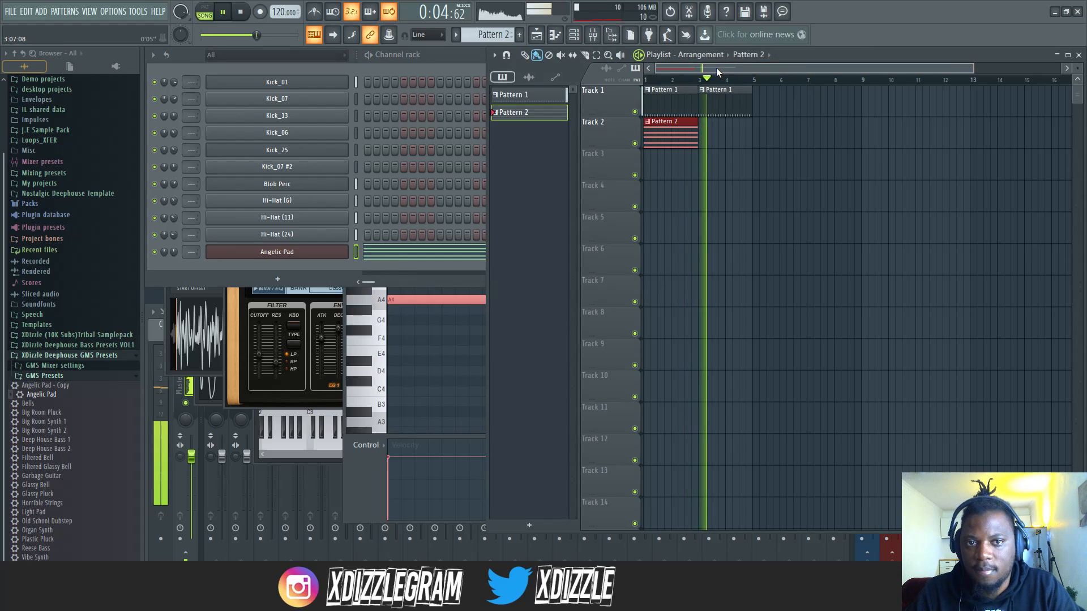
{"action": "left_click", "coordinate": [705, 136]}
{"action": "left_click", "coordinate": [435, 62]}
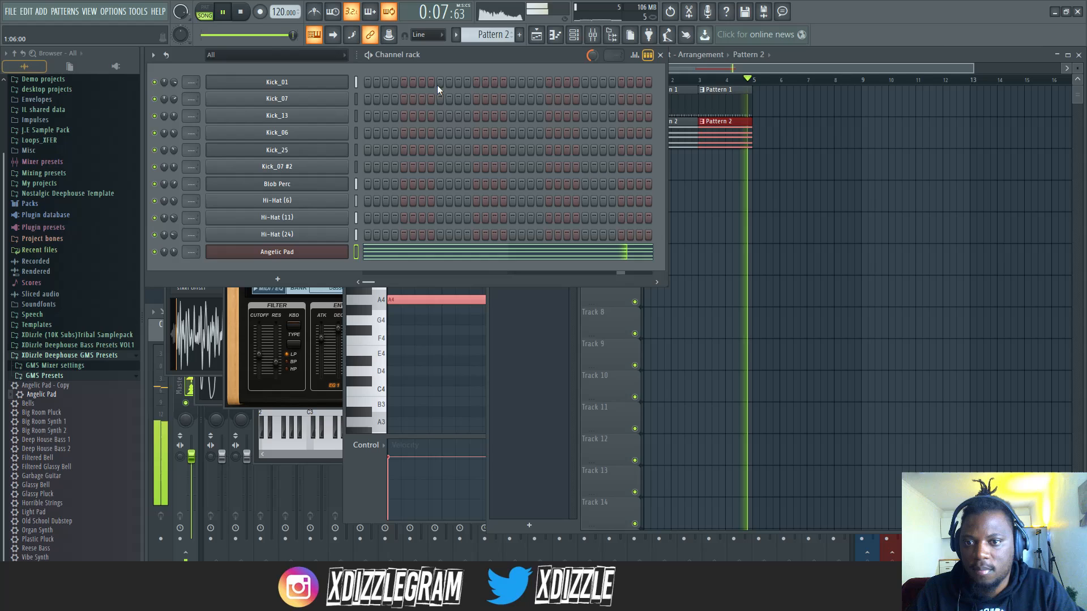
{"action": "left_click", "coordinate": [488, 254]}
{"action": "left_click", "coordinate": [491, 257]}
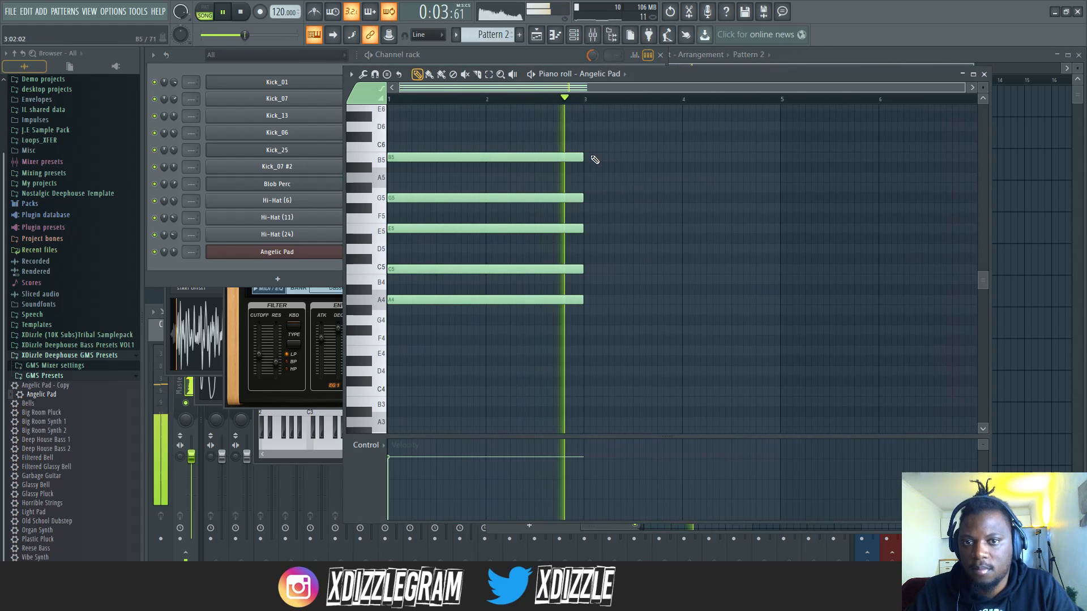
Step: Return to the channel rack and lower the Angelic Pad channel volume to 46%
{"action": "left_click", "coordinate": [600, 60]}
{"action": "left_click", "coordinate": [697, 56]}
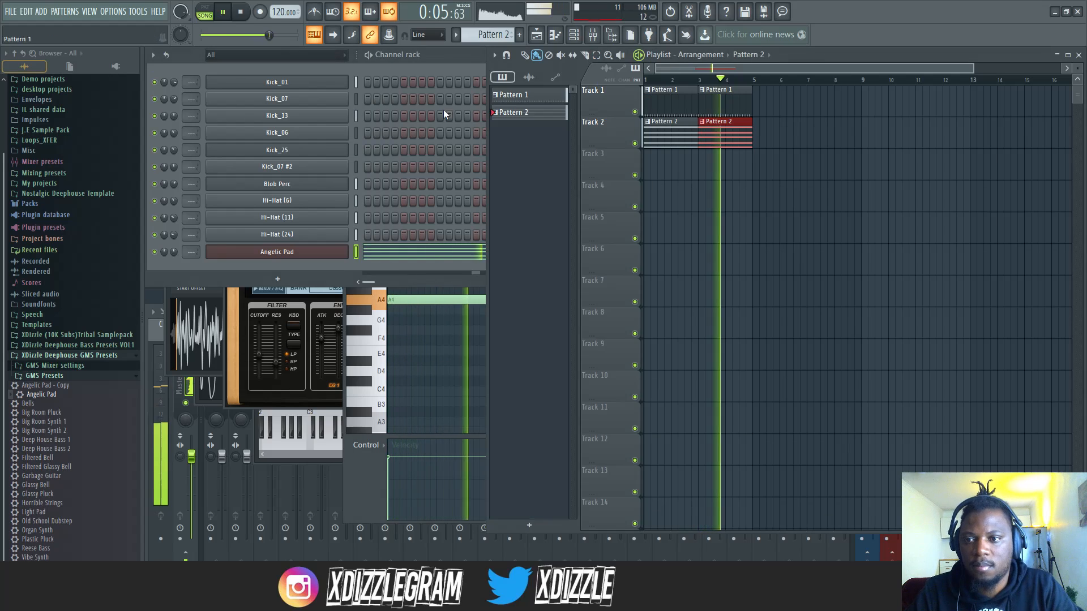
{"action": "left_click_drag", "start_coordinate": [174, 252], "coordinate": [174, 273]}
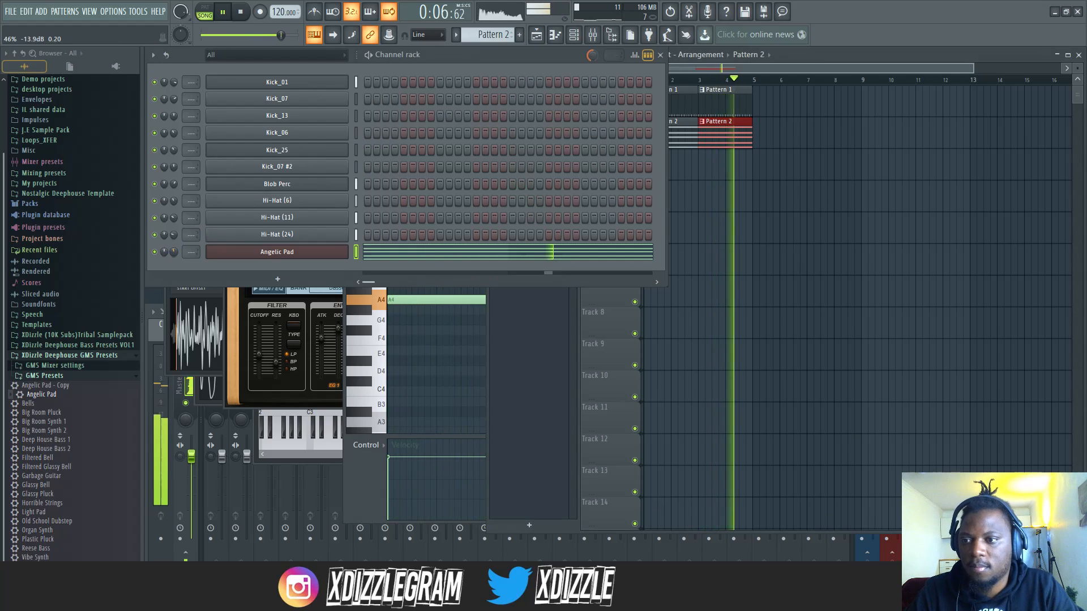
Step: Stop playback and open the 1st Log bass preset from XDizzle Deephouse Bass Presets VOL1 in a new channel
{"action": "left_click", "coordinate": [57, 375]}
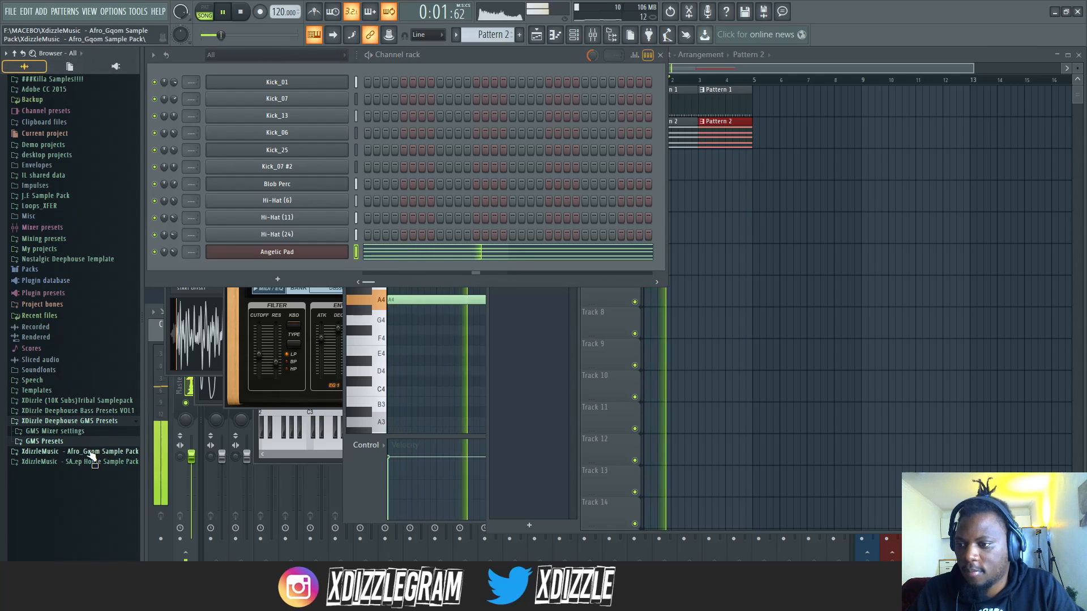
{"action": "key", "text": "space"}
{"action": "left_click", "coordinate": [110, 412]}
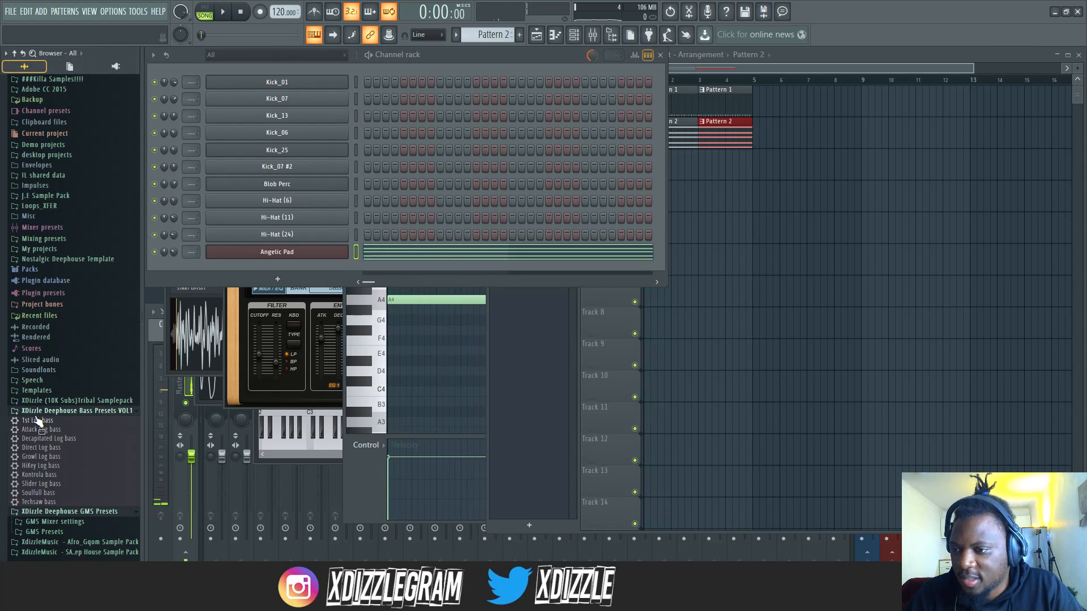
{"action": "right_click", "coordinate": [25, 422]}
{"action": "left_click", "coordinate": [76, 431]}
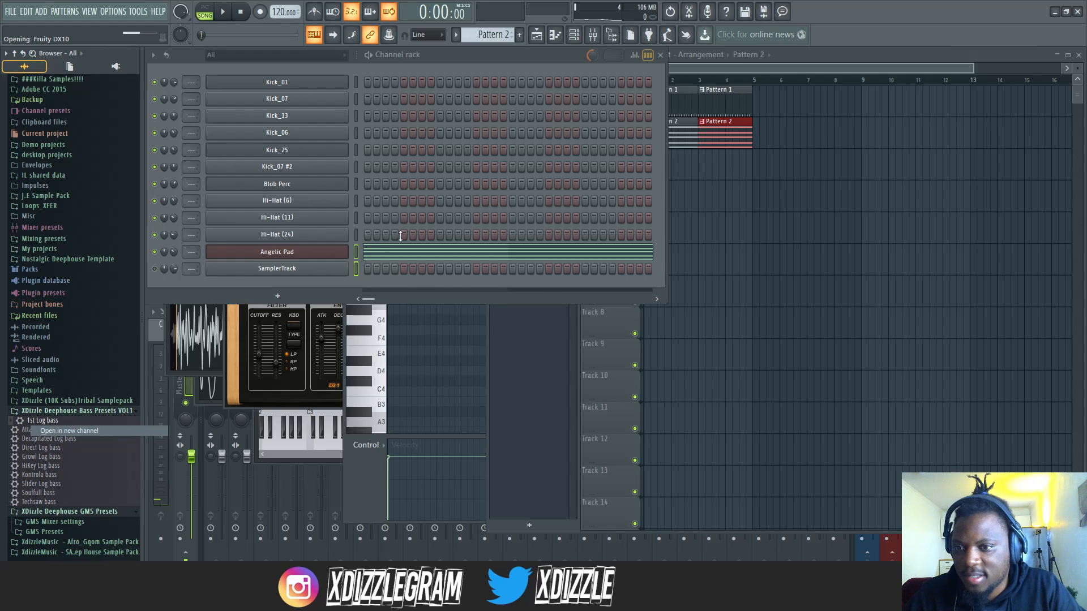
{"action": "left_click_drag", "start_coordinate": [326, 202], "coordinate": [561, 303]}
Step: In the 1st Log bass piano roll, draw an A4 note at step 4 of bar 1 and shorten it to one step
{"action": "right_click", "coordinate": [280, 269]}
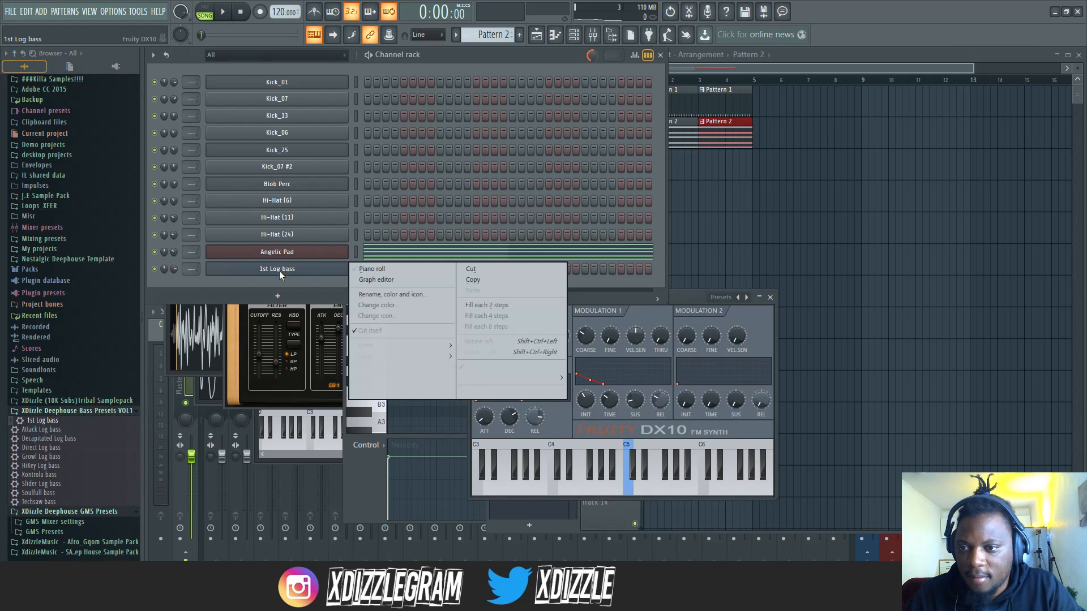
{"action": "left_click", "coordinate": [391, 267]}
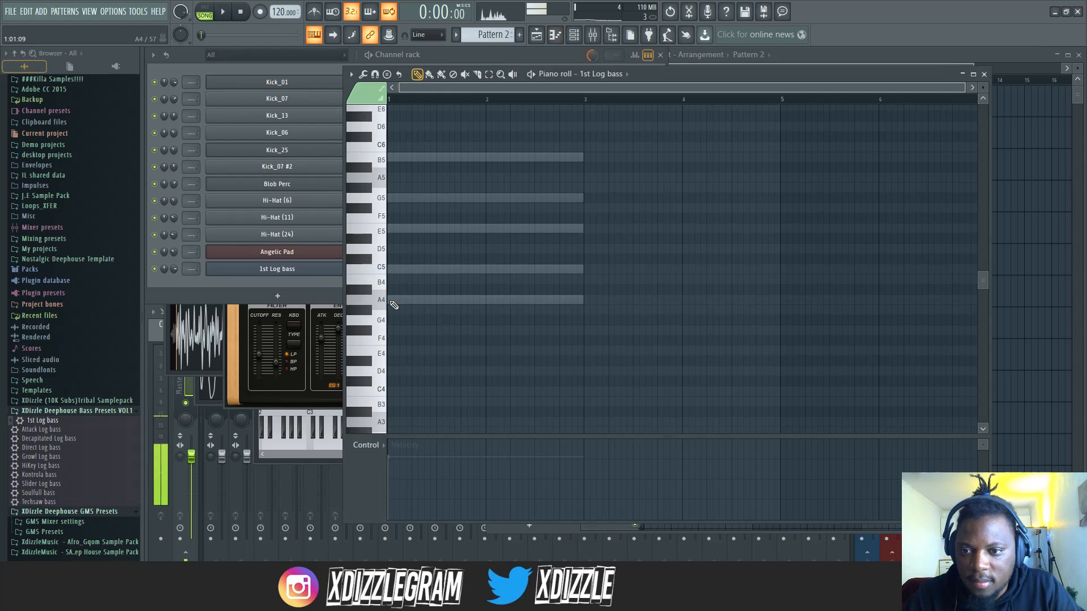
{"action": "left_click", "coordinate": [390, 299]}
{"action": "left_click_drag", "start_coordinate": [449, 299], "coordinate": [467, 298]}
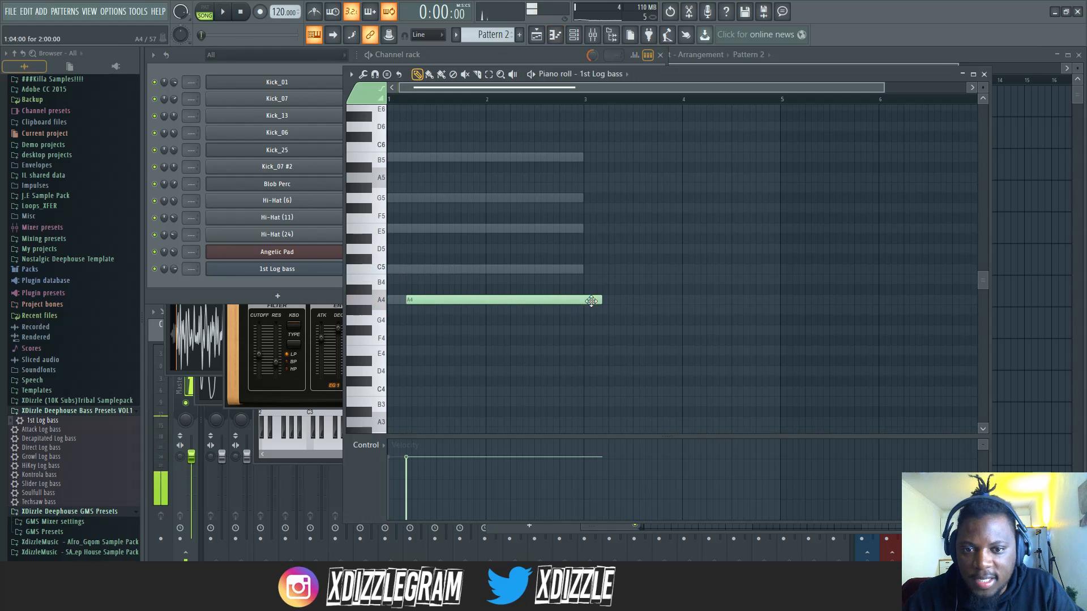
{"action": "left_click_drag", "start_coordinate": [601, 299], "coordinate": [394, 299]}
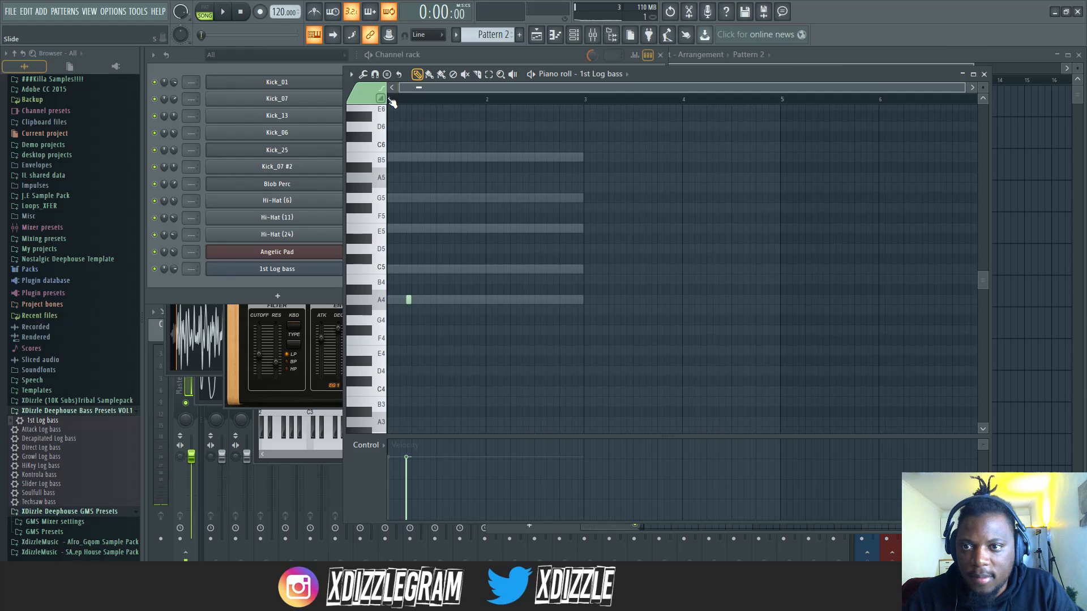
Step: While playing the song, move the A4 bass note to step 8 and add A4 notes at bar 1 step 11 and bar 2 step 15
{"action": "scroll", "coordinate": [438, 90], "scroll_direction": "up", "scroll_amount": 2}
{"action": "scroll", "coordinate": [415, 101], "scroll_direction": "up", "scroll_amount": 1}
{"action": "key", "text": "space"}
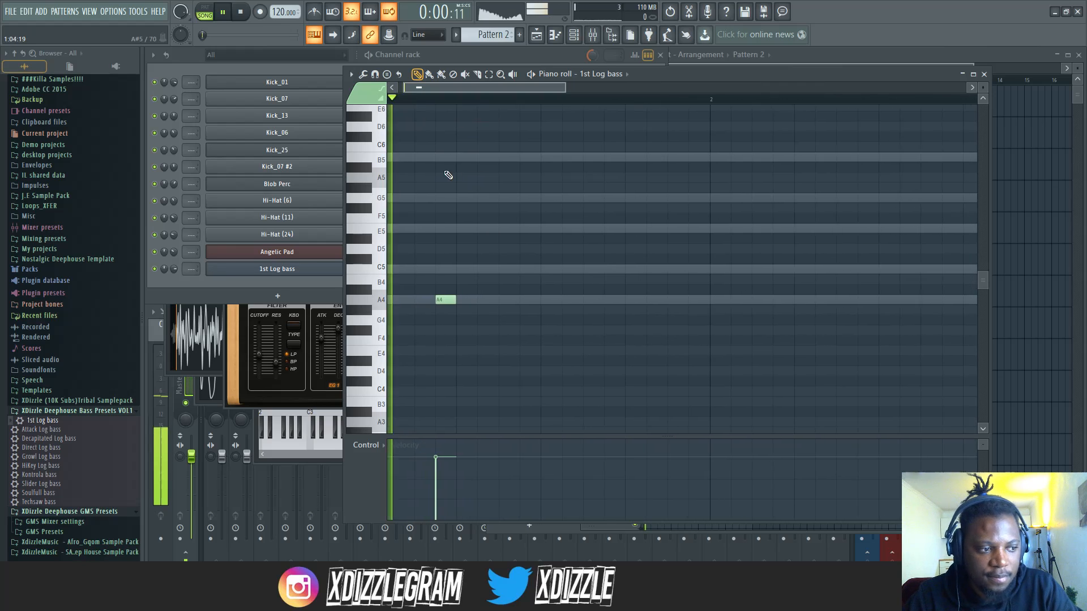
{"action": "left_click_drag", "start_coordinate": [453, 299], "coordinate": [538, 300]}
{"action": "left_click", "coordinate": [597, 302]}
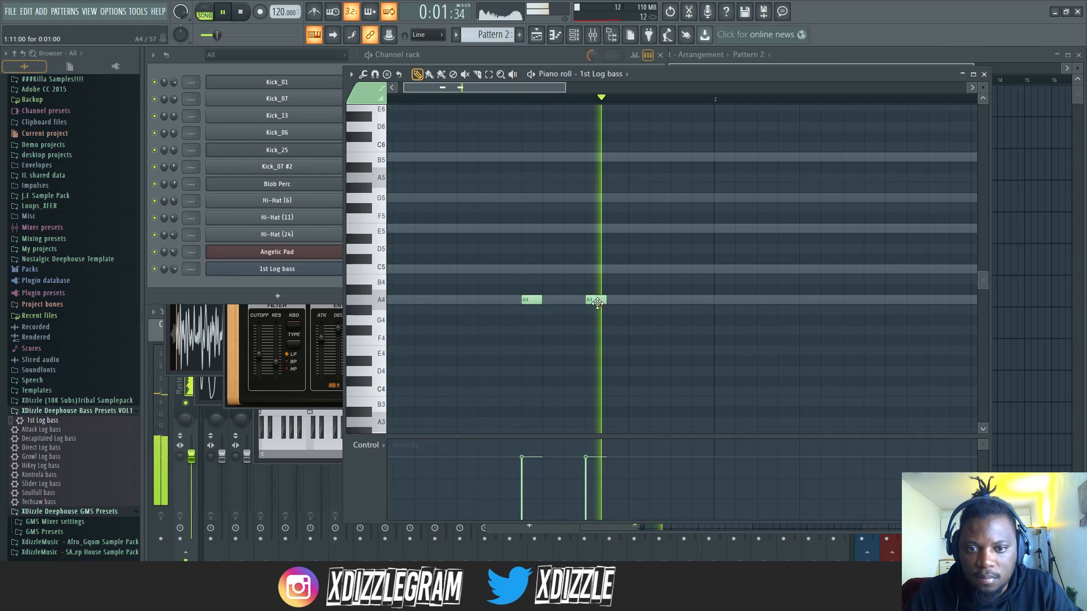
{"action": "scroll", "coordinate": [524, 101], "scroll_direction": "down", "scroll_amount": 2}
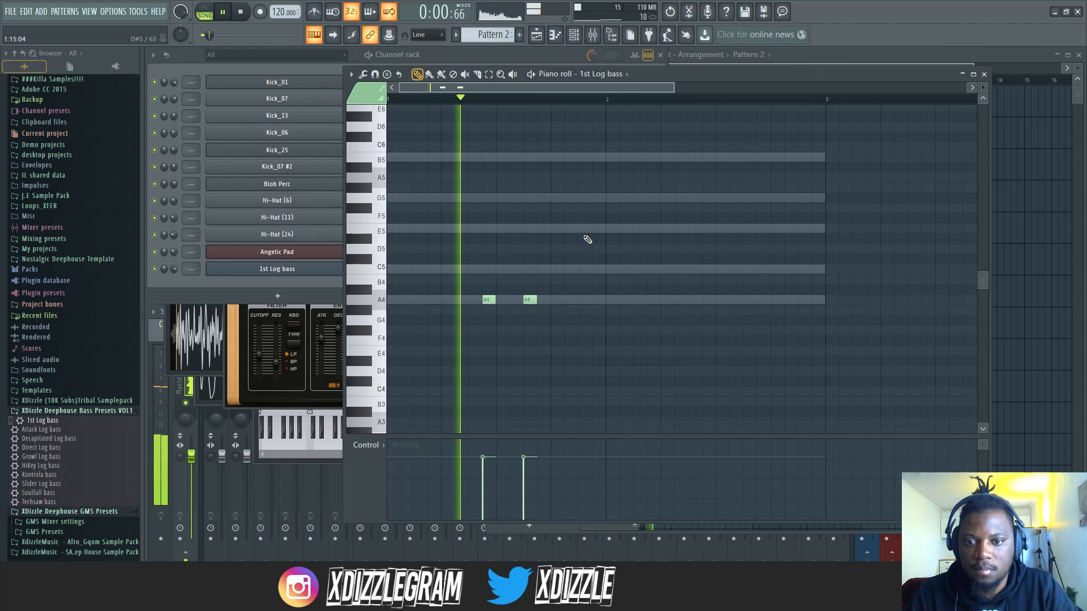
{"action": "left_click", "coordinate": [775, 301]}
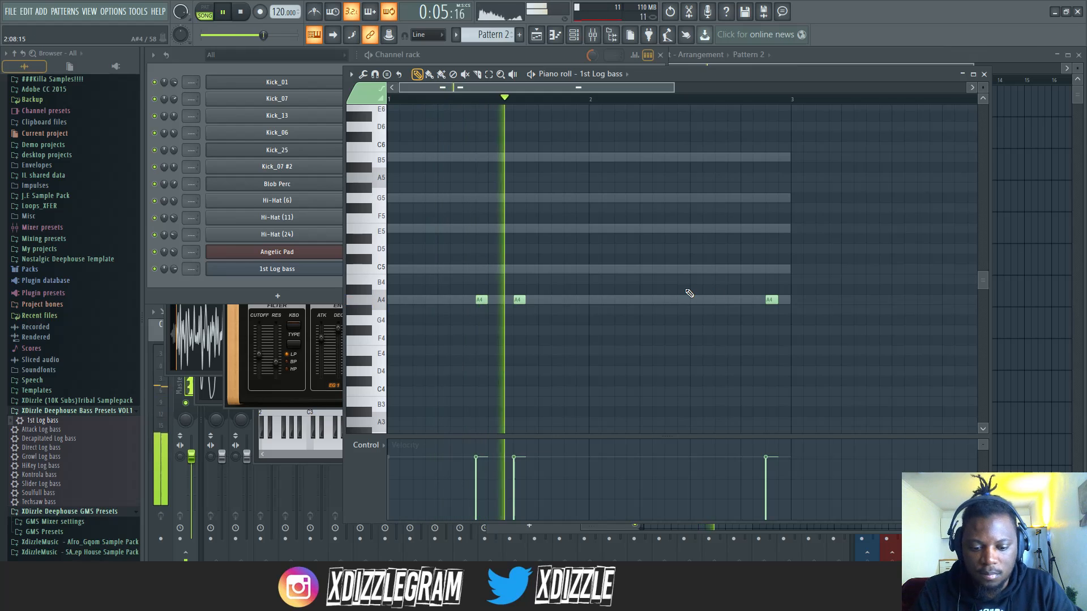
{"action": "key", "text": "space"}
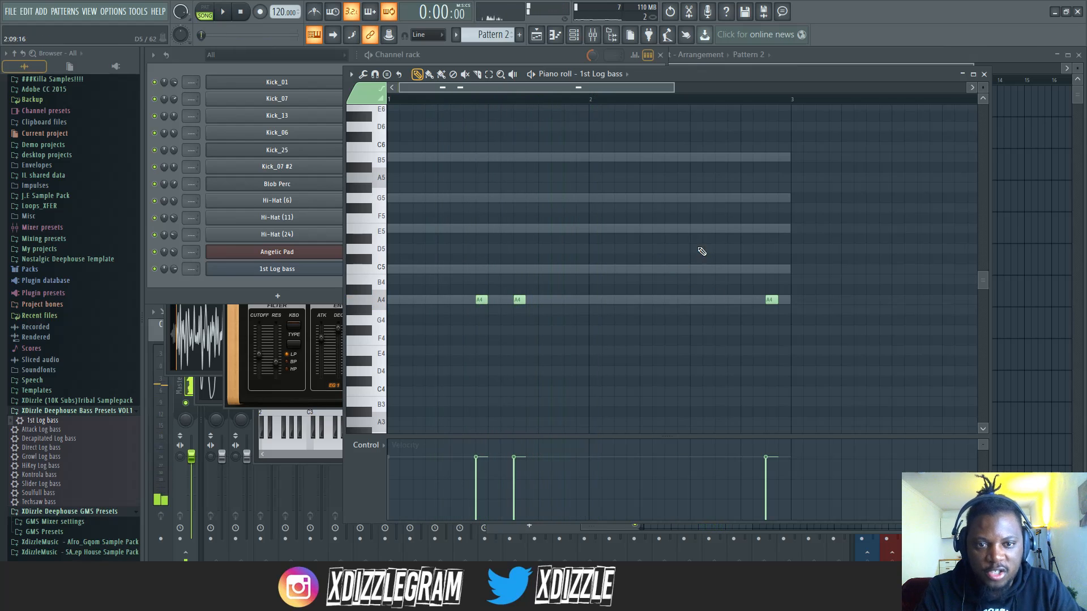
Step: Transpose the 1st Log bass notes down two octaves and play the song again
{"action": "key", "text": "ctrl+Down"}
{"action": "key", "text": "ctrl+Down"}
{"action": "key", "text": "space"}
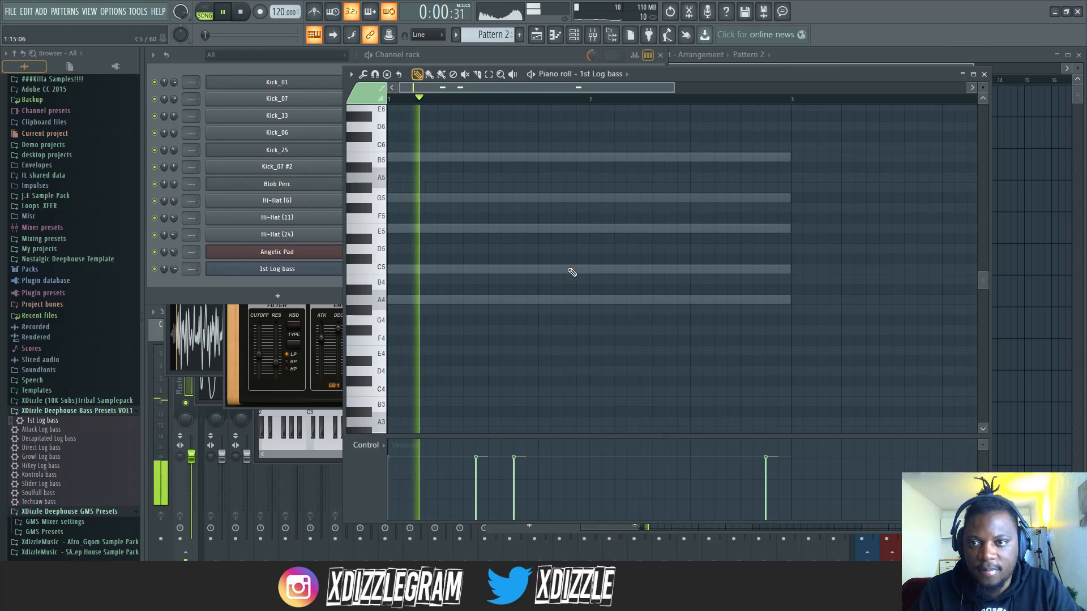
Step: Adjust the 1st Log bass channel volume and return to the playlist with Pattern 1 selected
{"action": "left_click", "coordinate": [171, 269]}
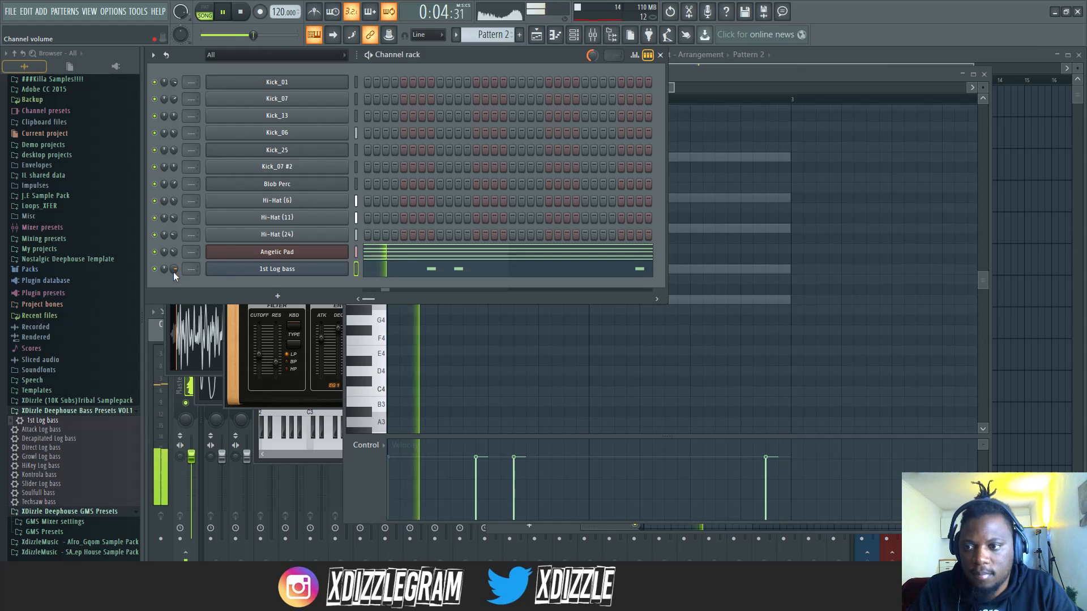
{"action": "left_click_drag", "start_coordinate": [173, 270], "coordinate": [174, 266]}
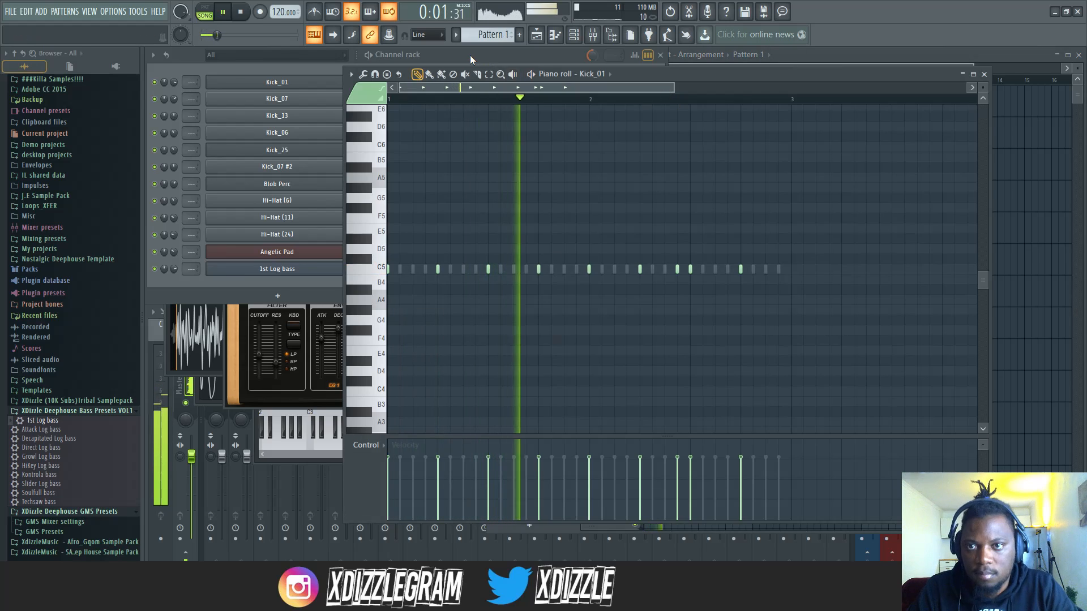
{"action": "left_click", "coordinate": [470, 56]}
{"action": "left_click", "coordinate": [769, 59]}
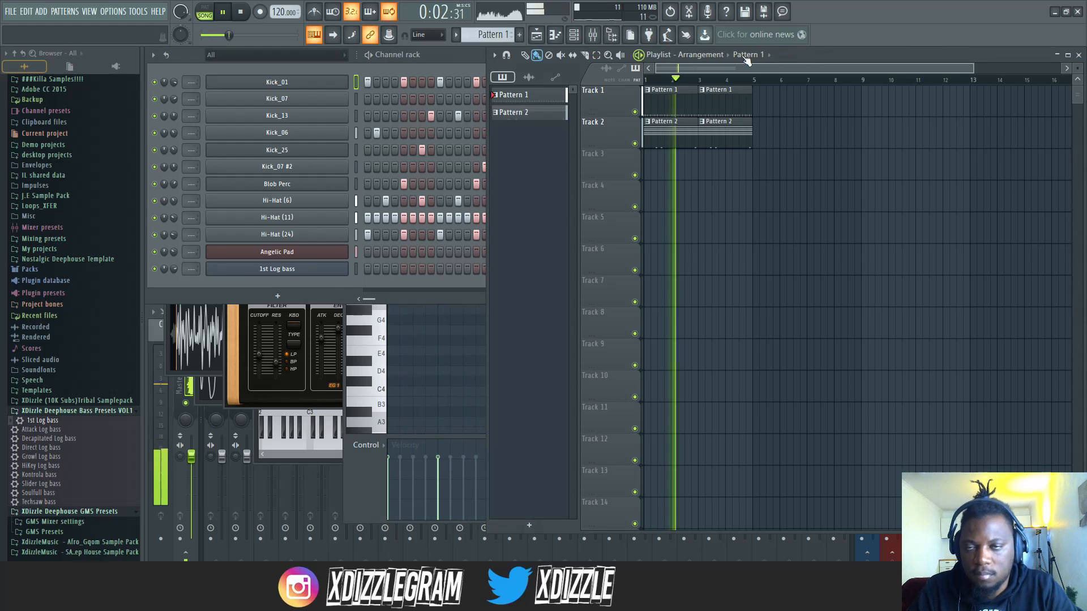
Step: Stop playback and route the selected channels, Kick_07 to Kick_07 #2, to consecutive mixer tracks 1 to 5
{"action": "left_click", "coordinate": [480, 60]}
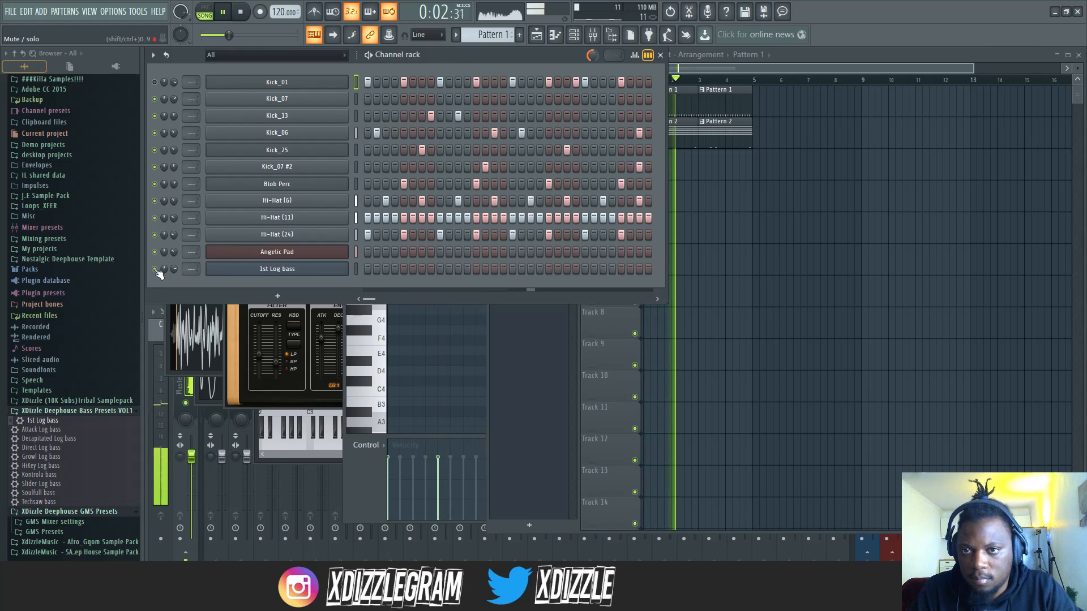
{"action": "key", "text": "space"}
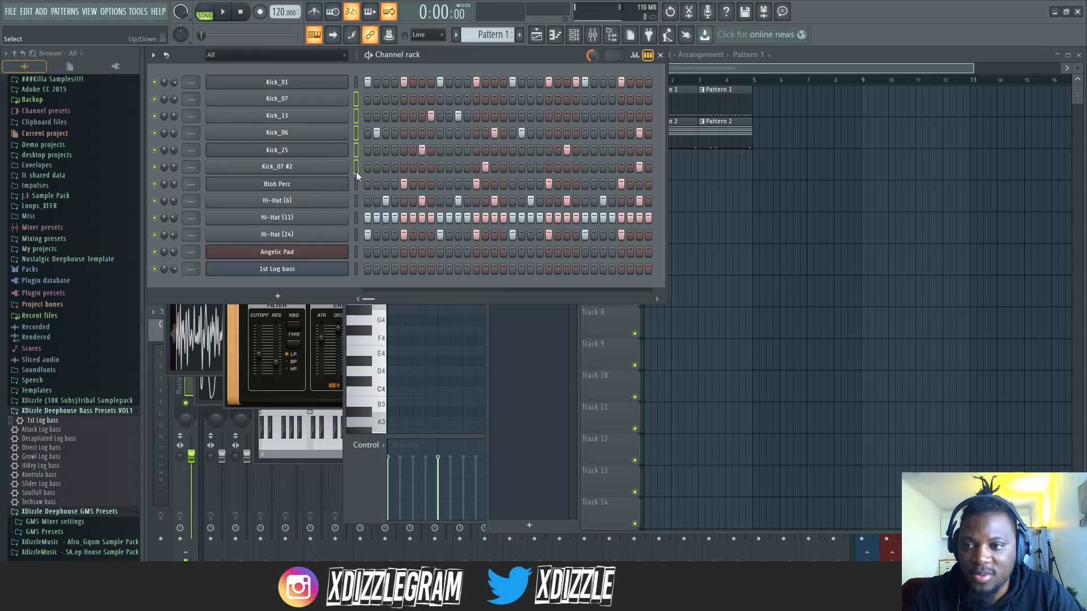
{"action": "key", "text": "ctrl+l"}
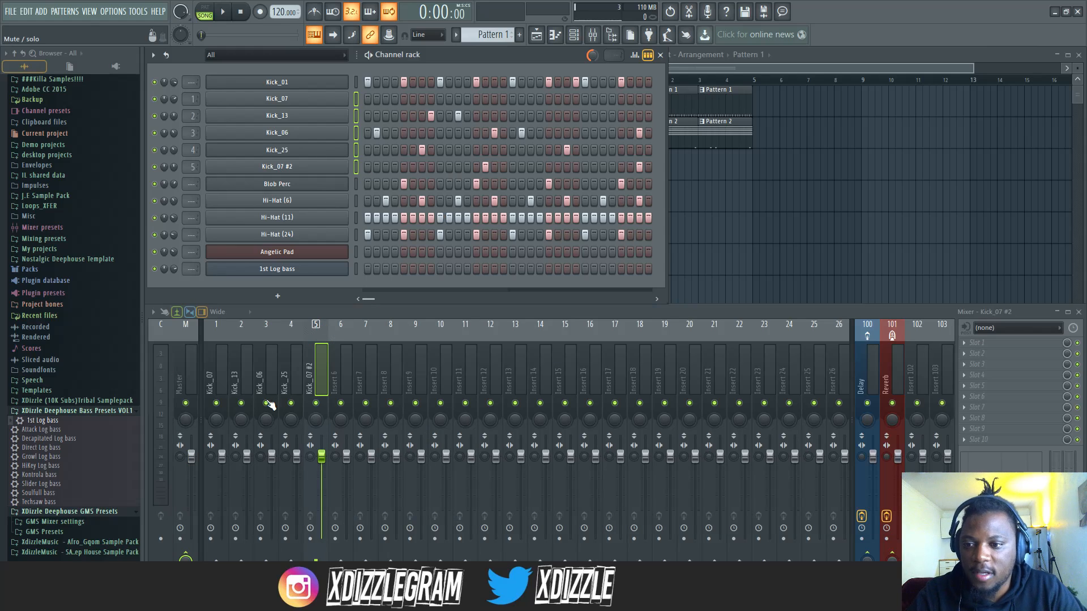
Step: Select mixer tracks 1 to 6, create a submix on track 6 named "KIck Perc", and select that submix track
{"action": "left_click", "coordinate": [218, 370]}
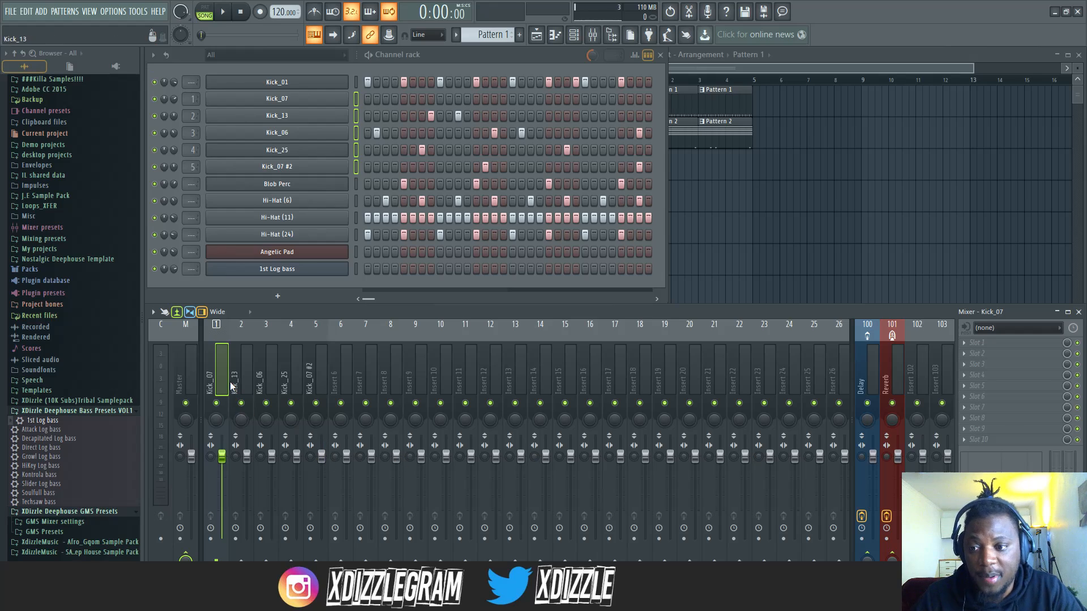
{"action": "left_click_drag", "start_coordinate": [231, 387], "coordinate": [343, 391]}
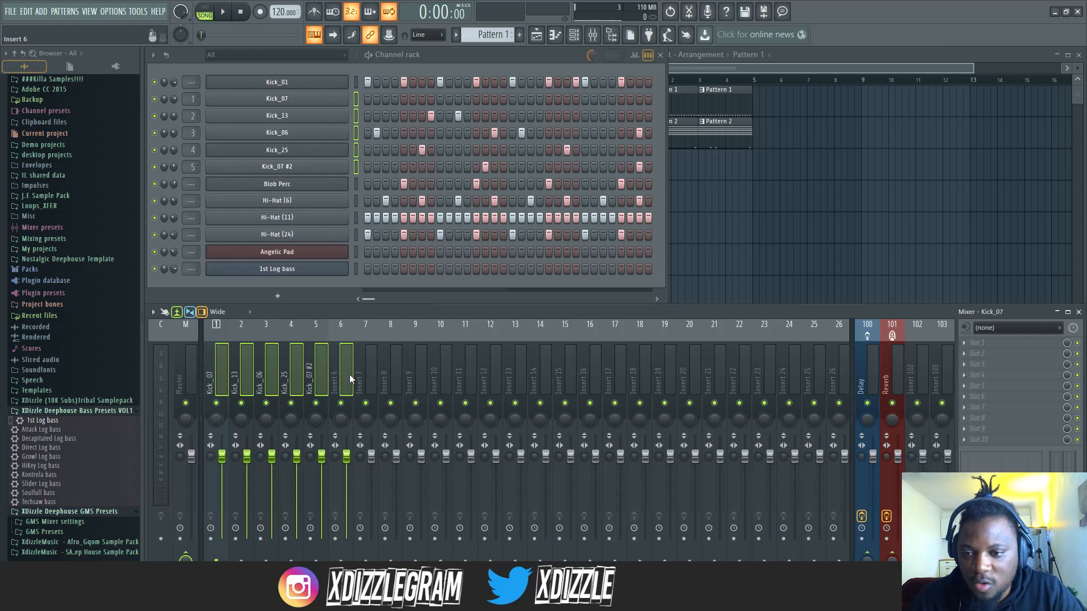
{"action": "right_click", "coordinate": [342, 370]}
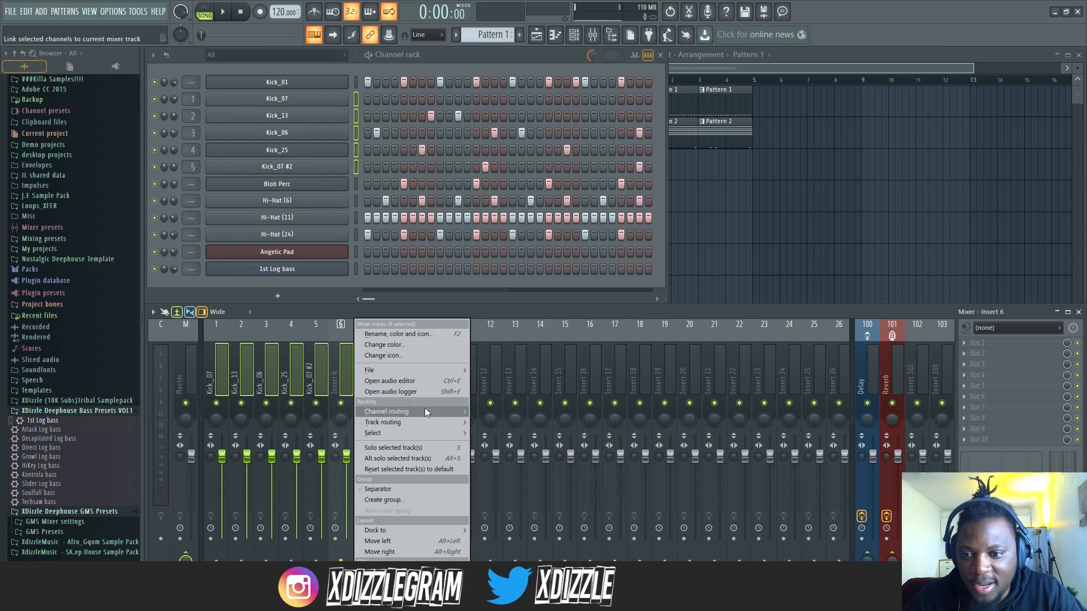
{"action": "mouse_move", "coordinate": [426, 423]}
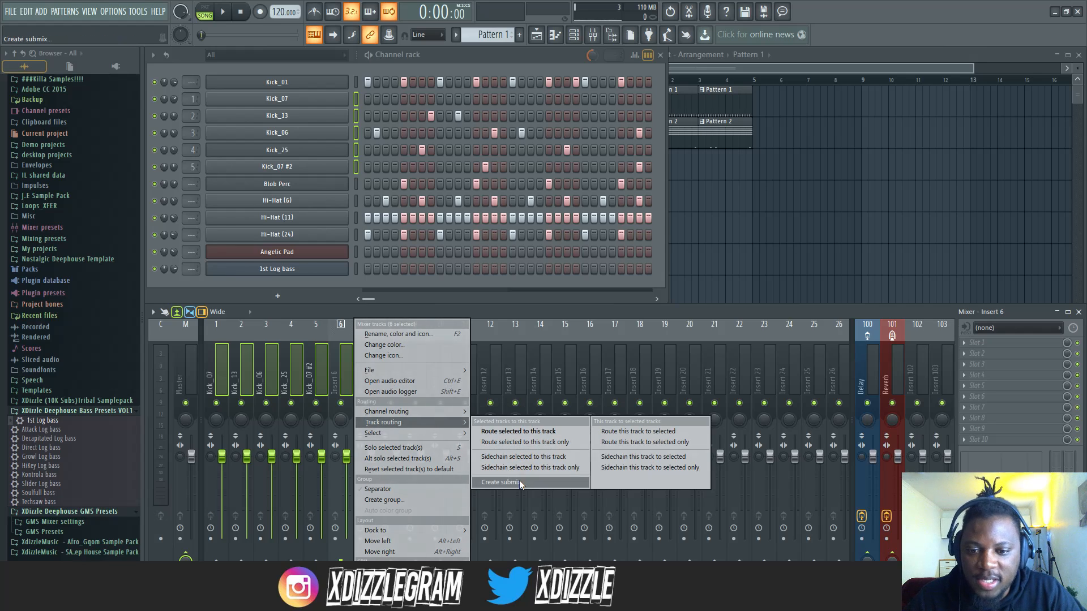
{"action": "left_click", "coordinate": [518, 480]}
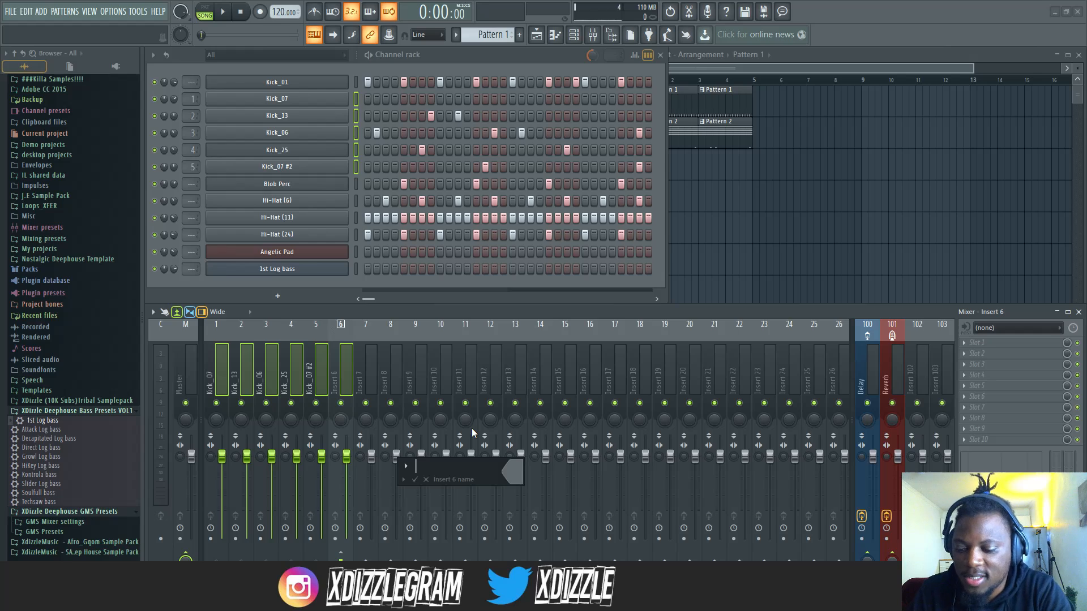
{"action": "type", "text": "KIck"}
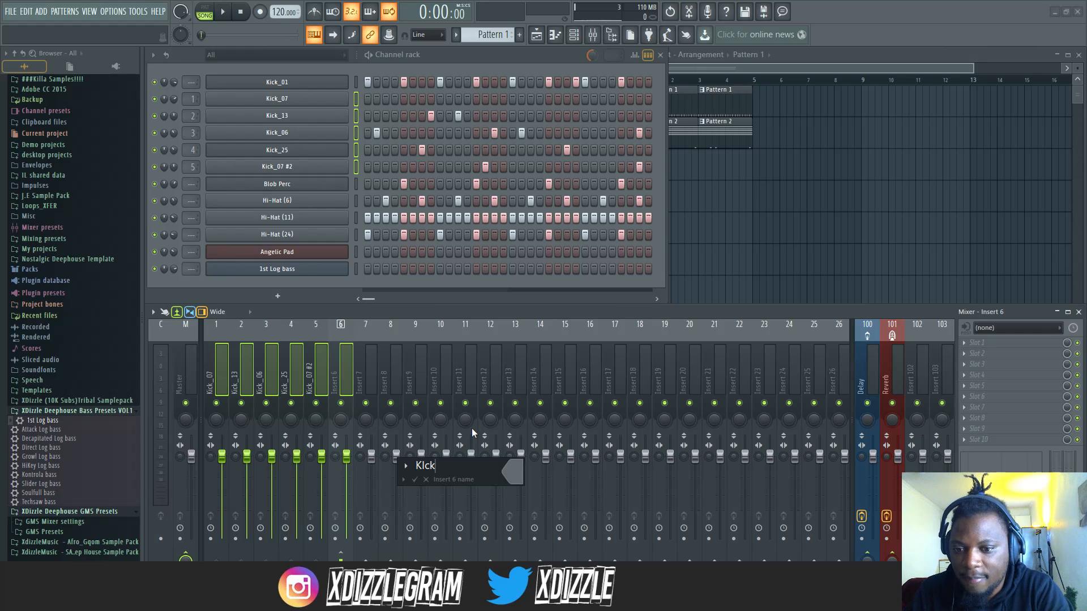
{"action": "type", "text": " P"}
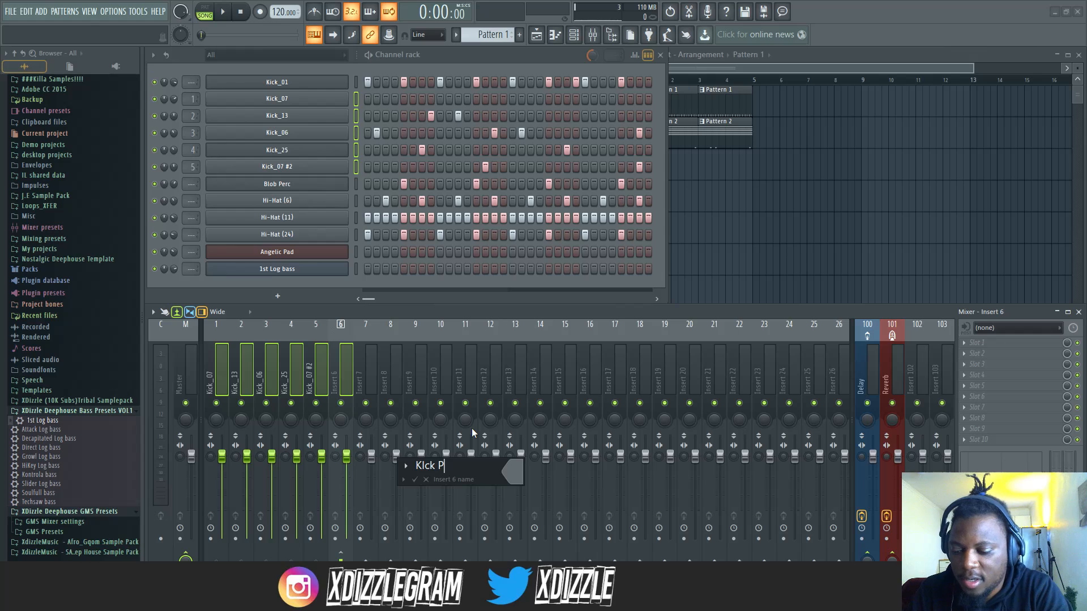
{"action": "type", "text": "erc"}
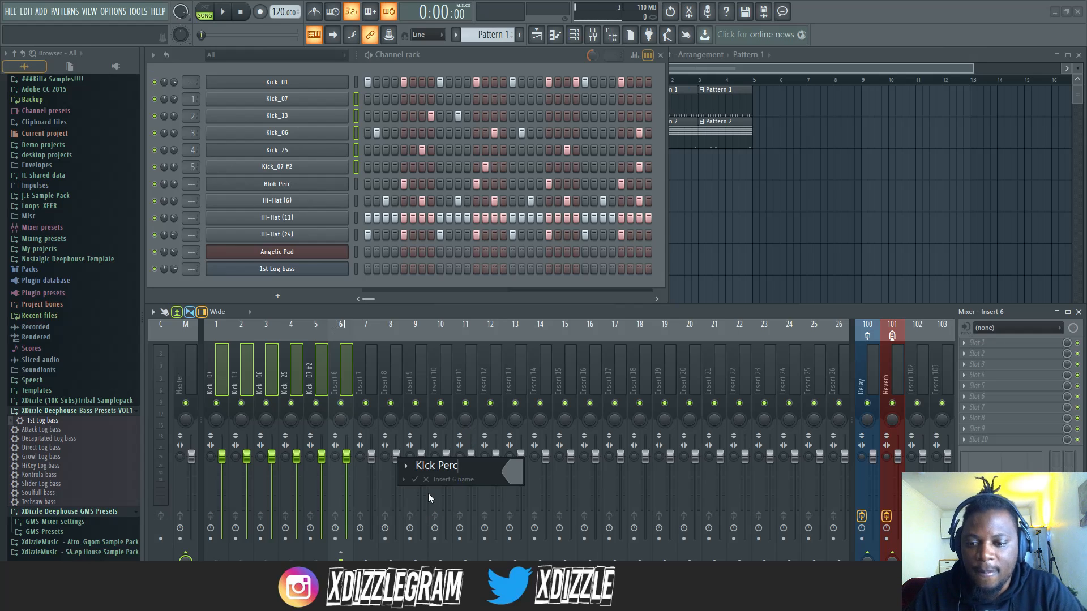
{"action": "left_click", "coordinate": [414, 480]}
{"action": "left_click", "coordinate": [340, 368]}
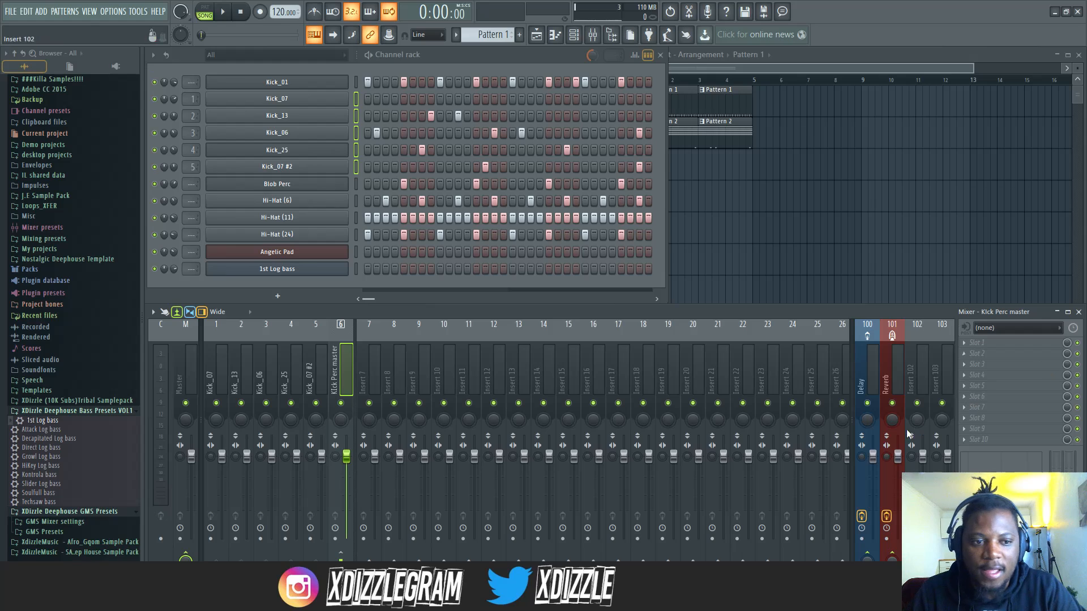
Step: Add Fruity parametric EQ 2 to the Kick Perc master and, during playback, lower band 1 and raise bands 2, 3 and 4
{"action": "left_click", "coordinate": [991, 398]}
{"action": "left_click", "coordinate": [815, 60]}
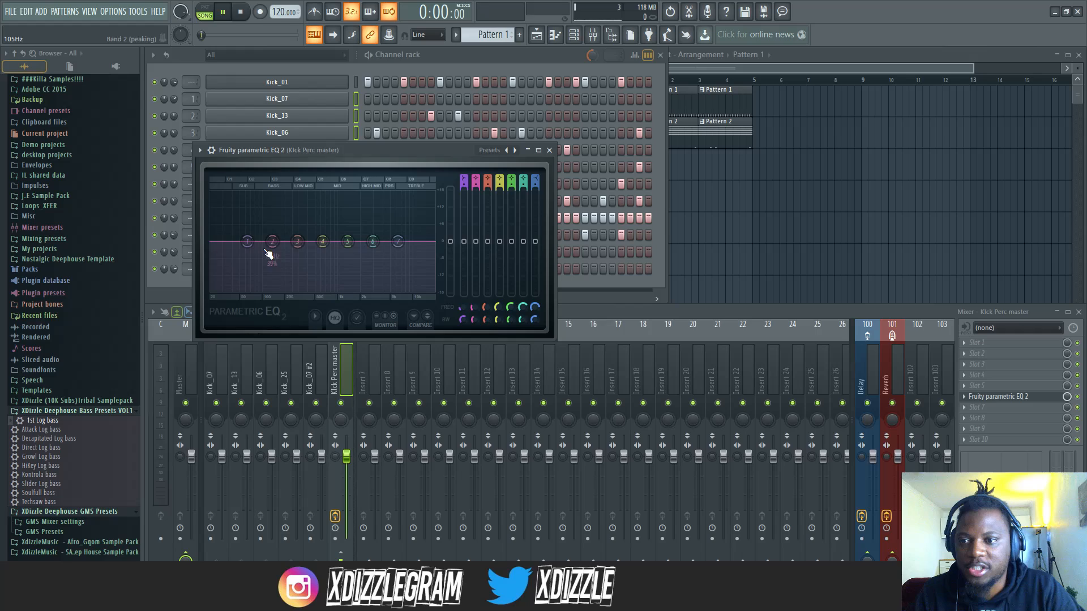
{"action": "key", "text": "space"}
{"action": "left_click_drag", "start_coordinate": [247, 242], "coordinate": [248, 272]}
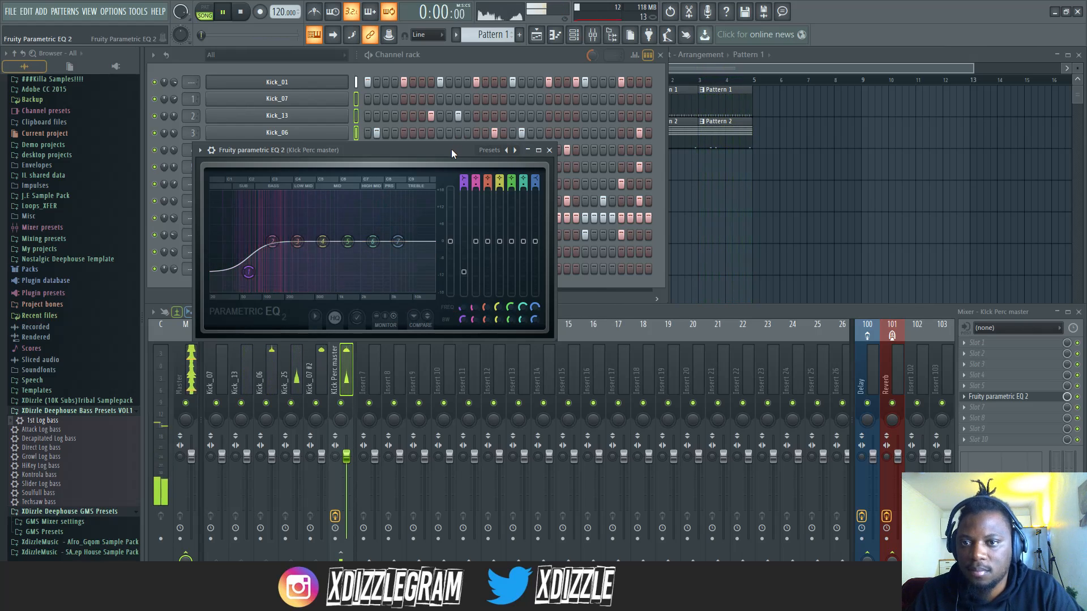
{"action": "mouse_move", "coordinate": [273, 242]}
{"action": "left_mouse_down"}
{"action": "mouse_move", "coordinate": [302, 244]}
{"action": "mouse_move", "coordinate": [310, 230]}
{"action": "mouse_move", "coordinate": [338, 240]}
{"action": "mouse_move", "coordinate": [279, 239]}
{"action": "left_mouse_up"}
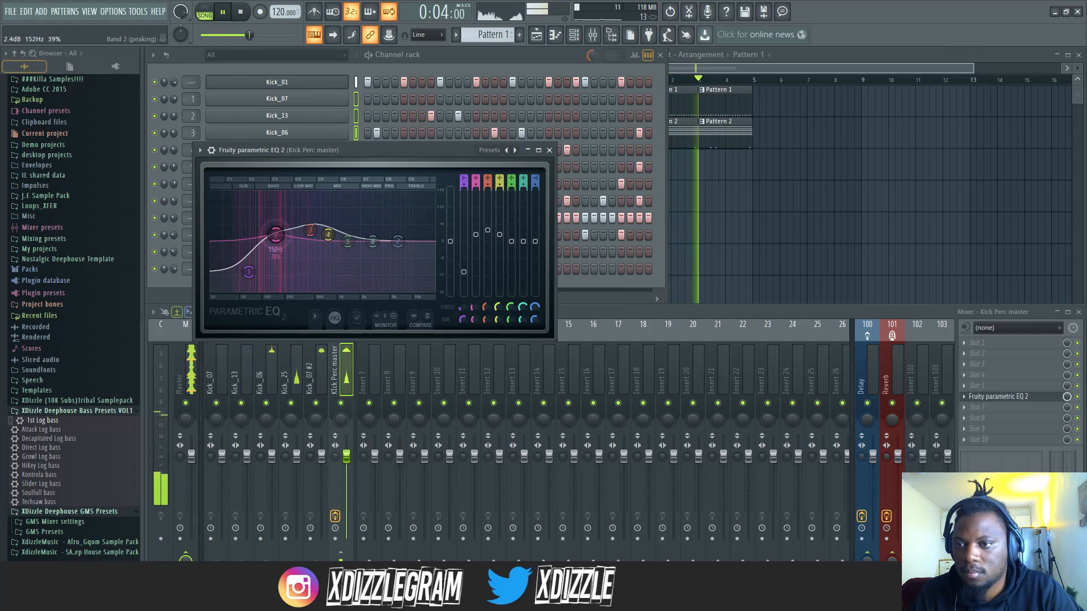
{"action": "left_click", "coordinate": [549, 150]}
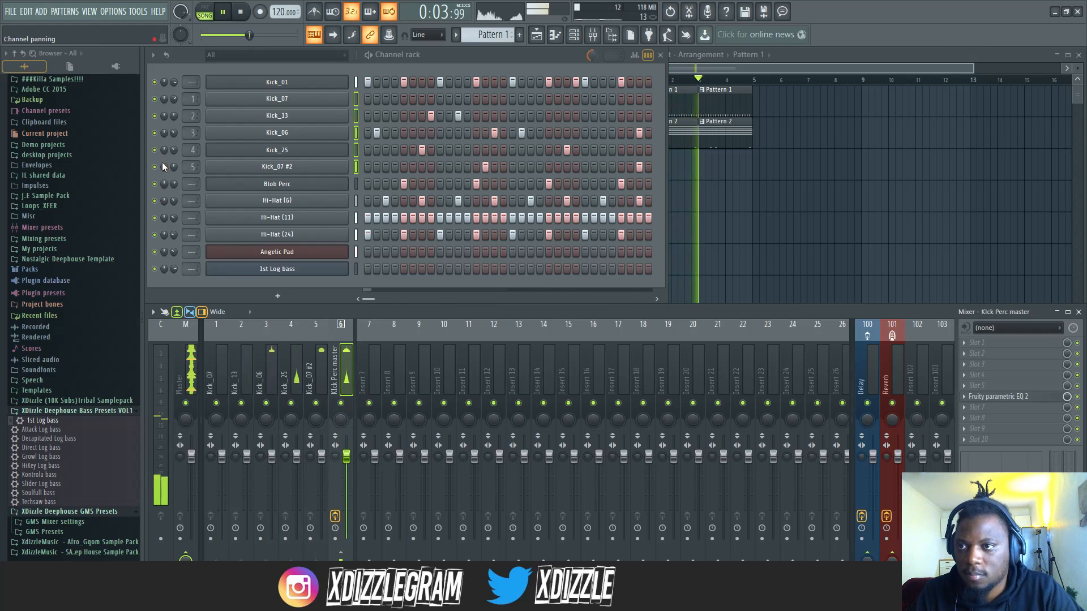
Step: Mute Kick_01, stop playback, and add Fruity Fast Dist after the EQ on the Kick Perc master, adjusting its knobs
{"action": "left_click", "coordinate": [154, 82]}
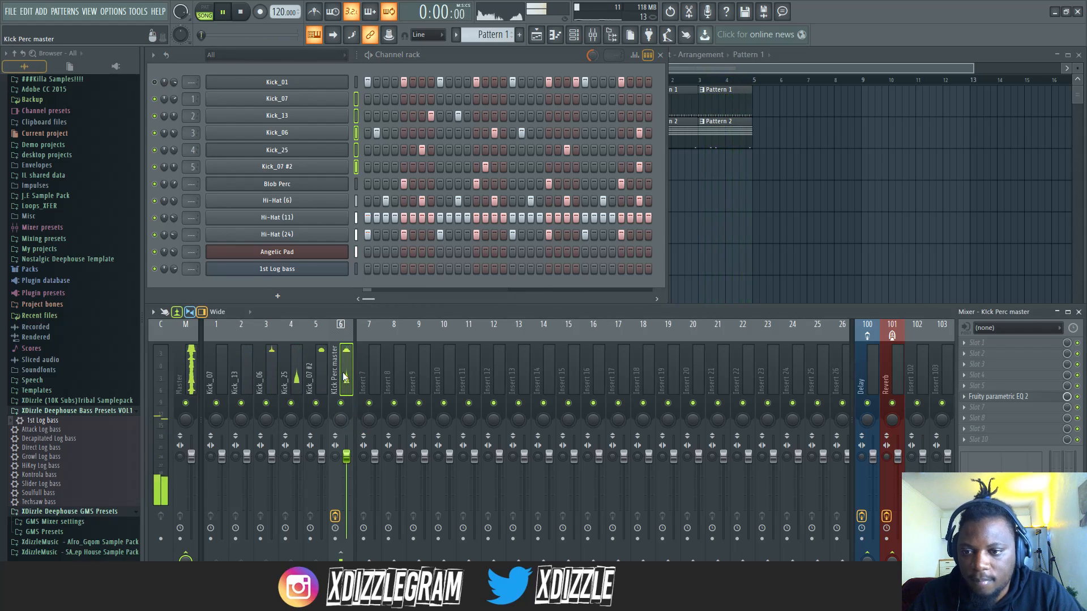
{"action": "key", "text": "space"}
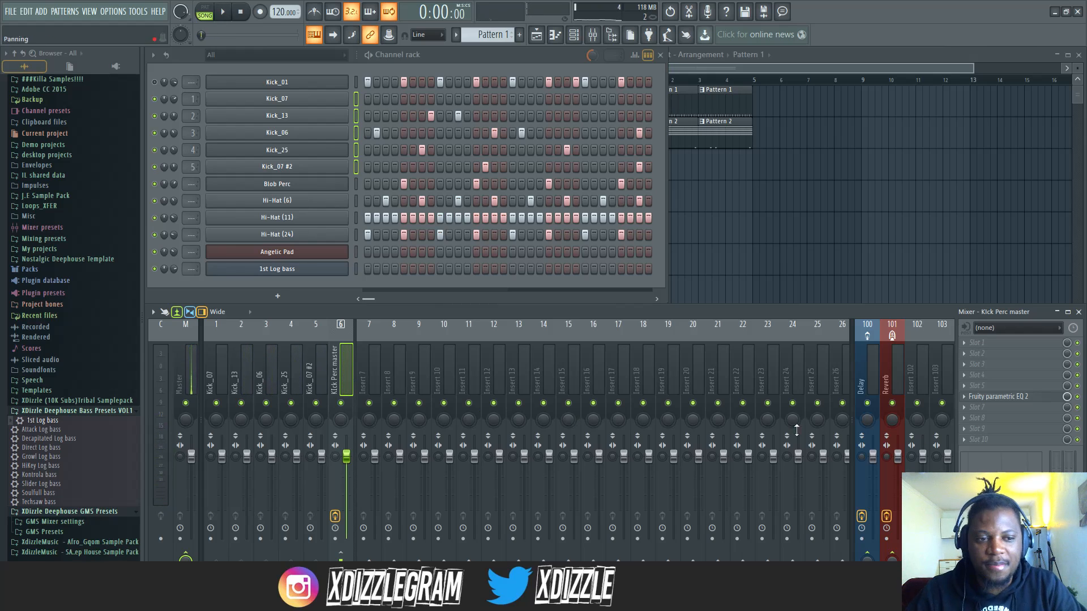
{"action": "left_click", "coordinate": [997, 405]}
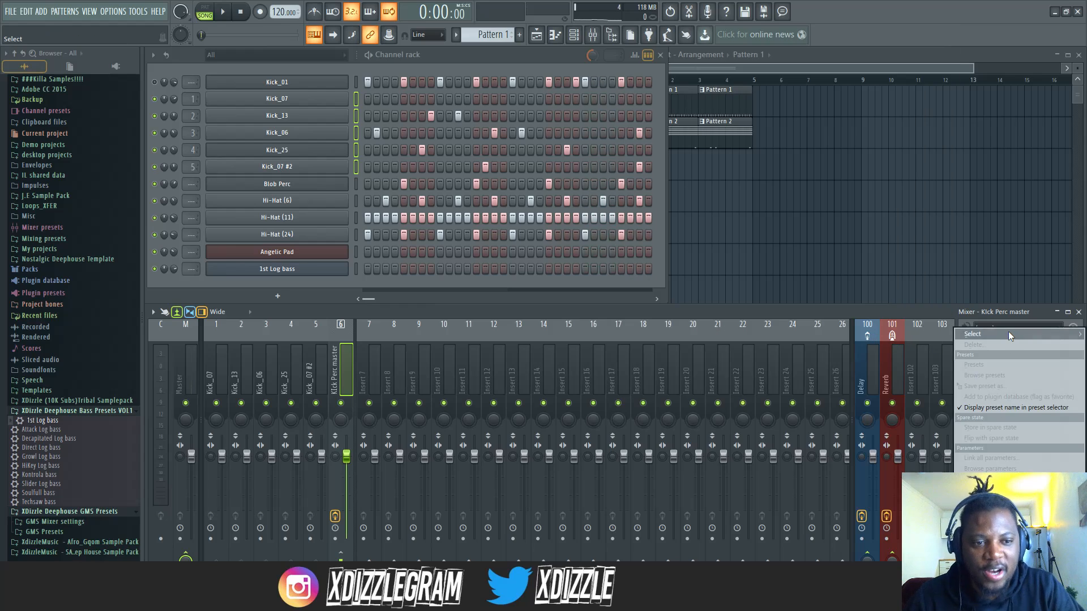
{"action": "mouse_move", "coordinate": [1008, 334]}
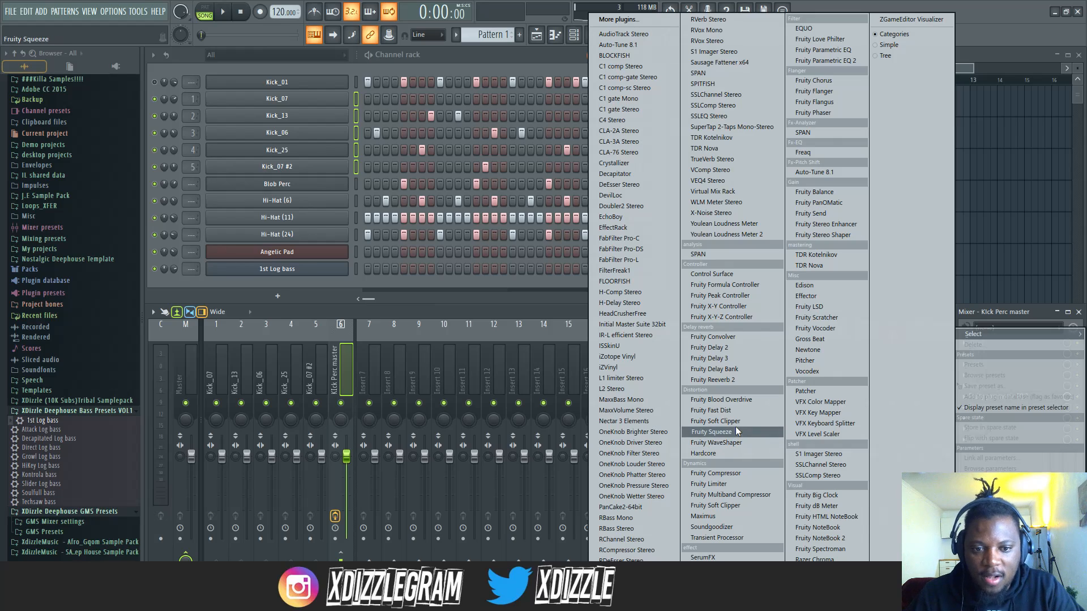
{"action": "left_click", "coordinate": [731, 412]}
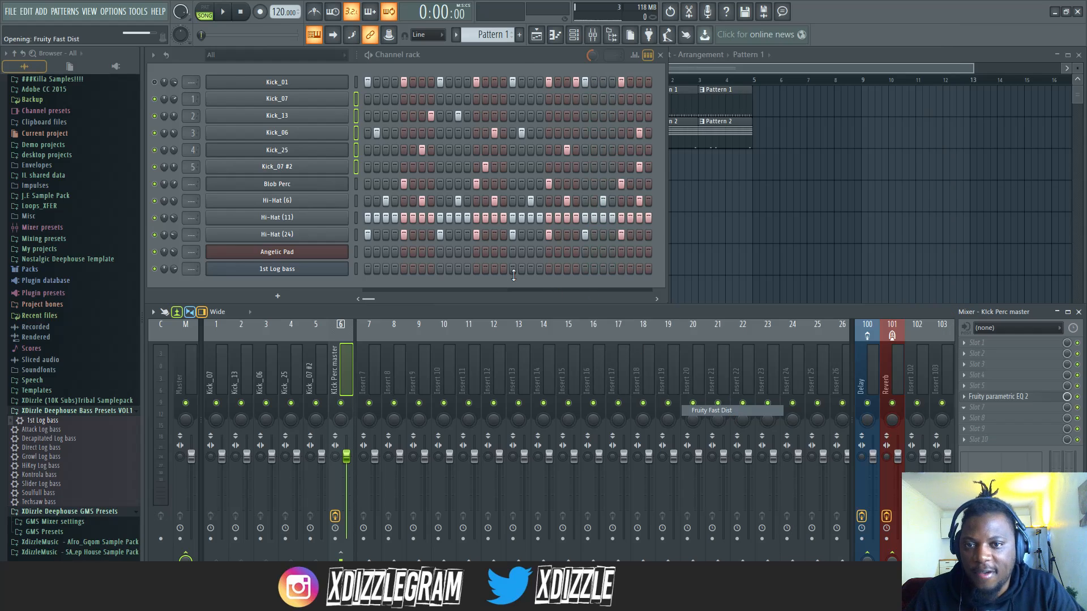
{"action": "left_click_drag", "start_coordinate": [340, 196], "coordinate": [306, 221]}
Step: Lower the Kick Perc master fader while the song plays, and stop playback
{"action": "key", "text": "space"}
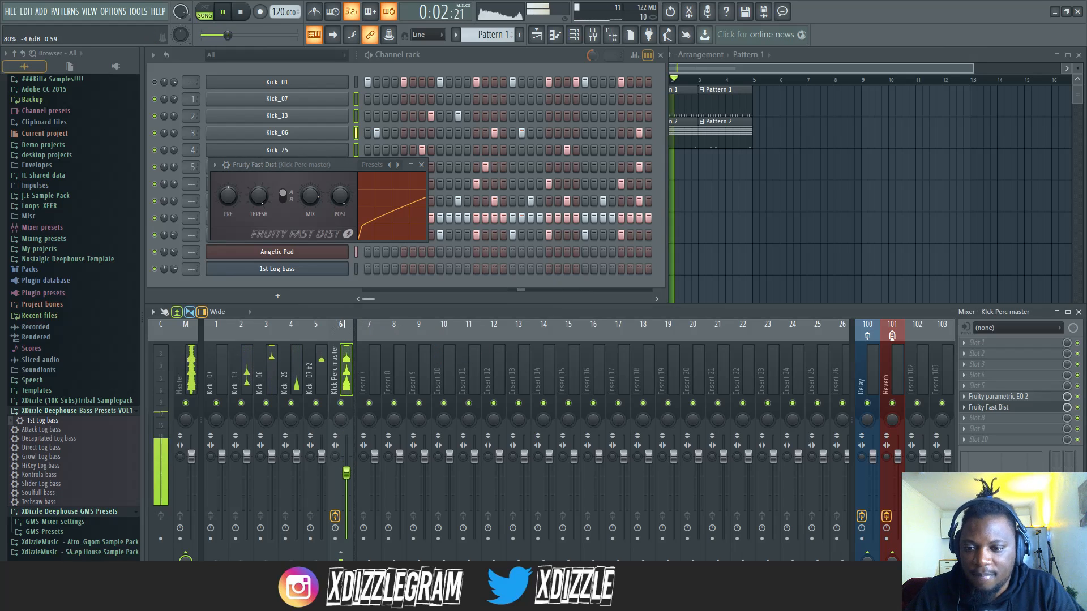
{"action": "left_click_drag", "start_coordinate": [346, 456], "coordinate": [347, 480]}
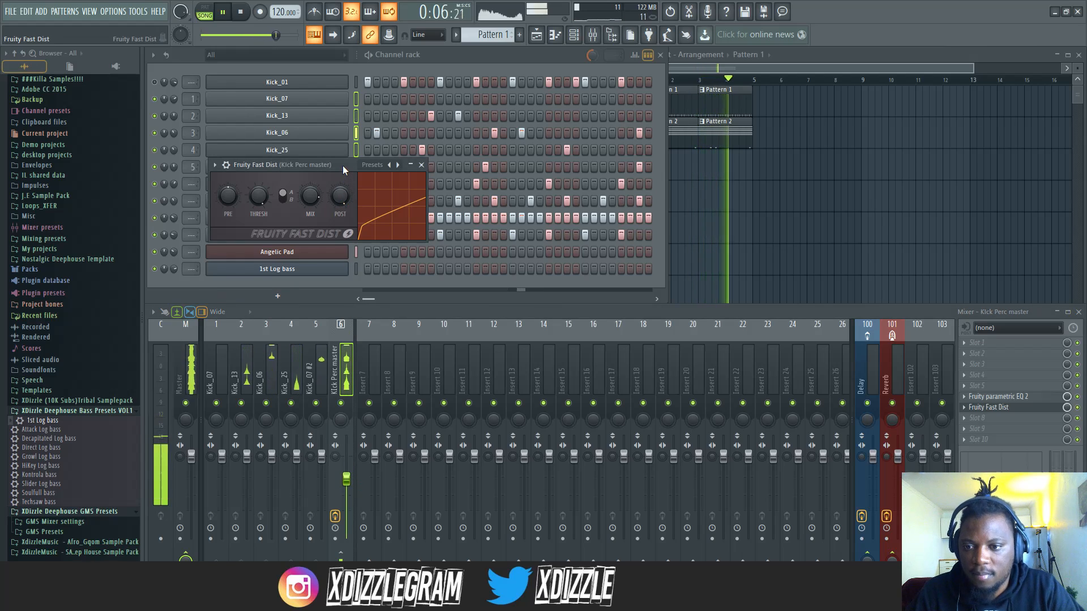
{"action": "key", "text": "space"}
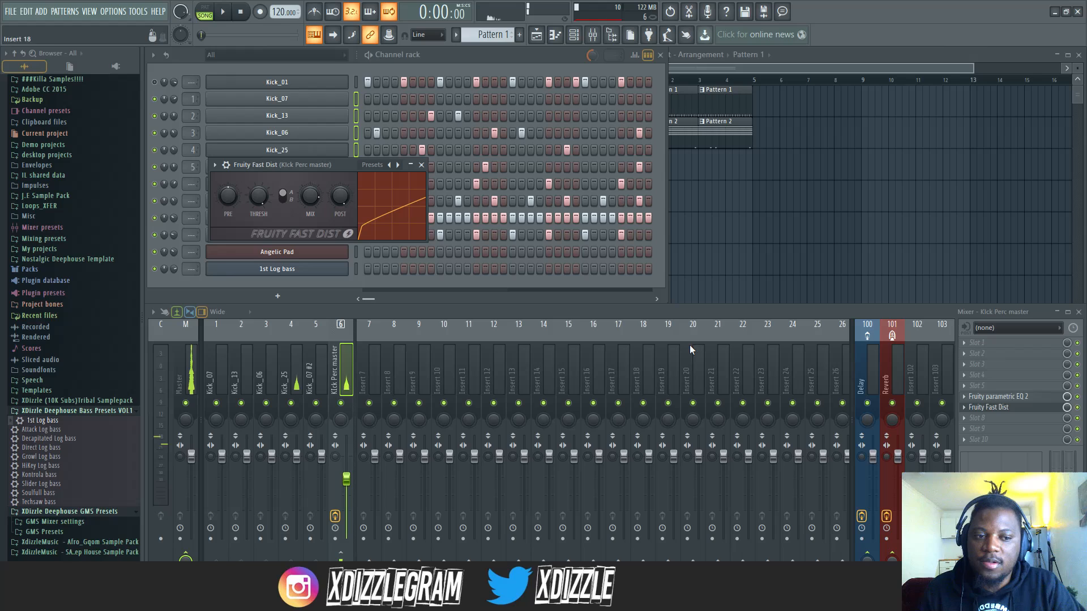
Step: Reopen the Kick Perc master's Fruity parametric EQ 2 and pull bands 1 and 2 lower
{"action": "left_click", "coordinate": [1010, 396]}
{"action": "left_click_drag", "start_coordinate": [283, 244], "coordinate": [249, 276]}
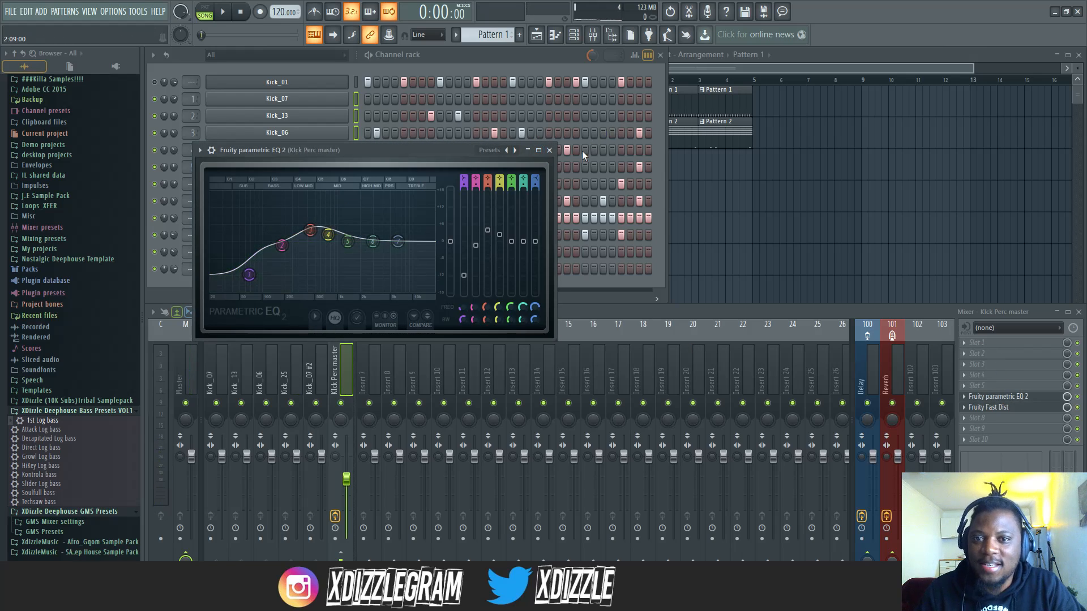
{"action": "left_click", "coordinate": [549, 150]}
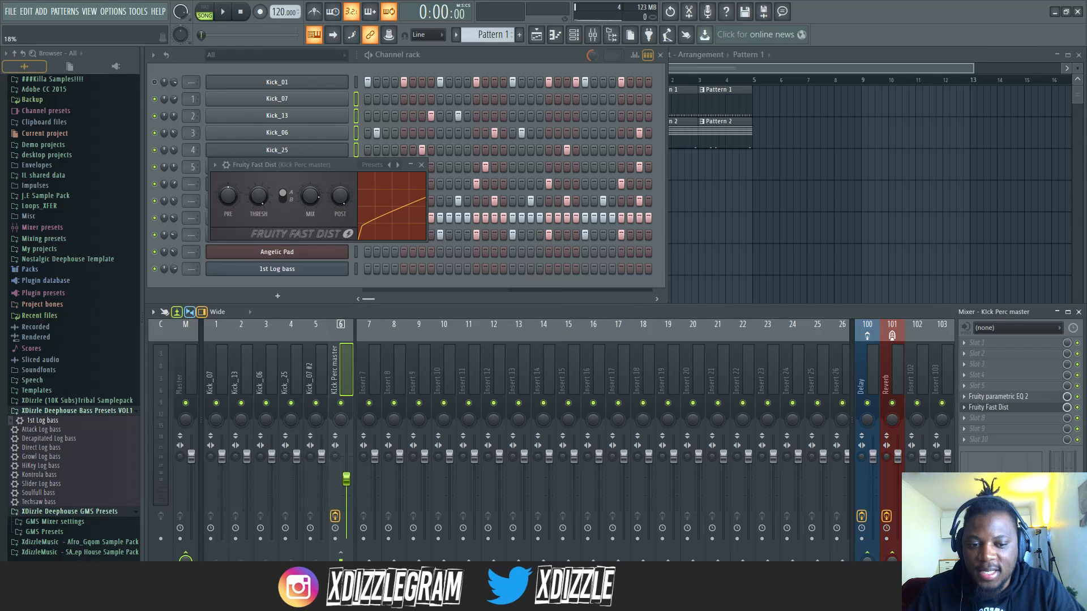
Step: While the song plays, set the Kick Perc master's send levels to the Reverb and Delay tracks
{"action": "key", "text": "space"}
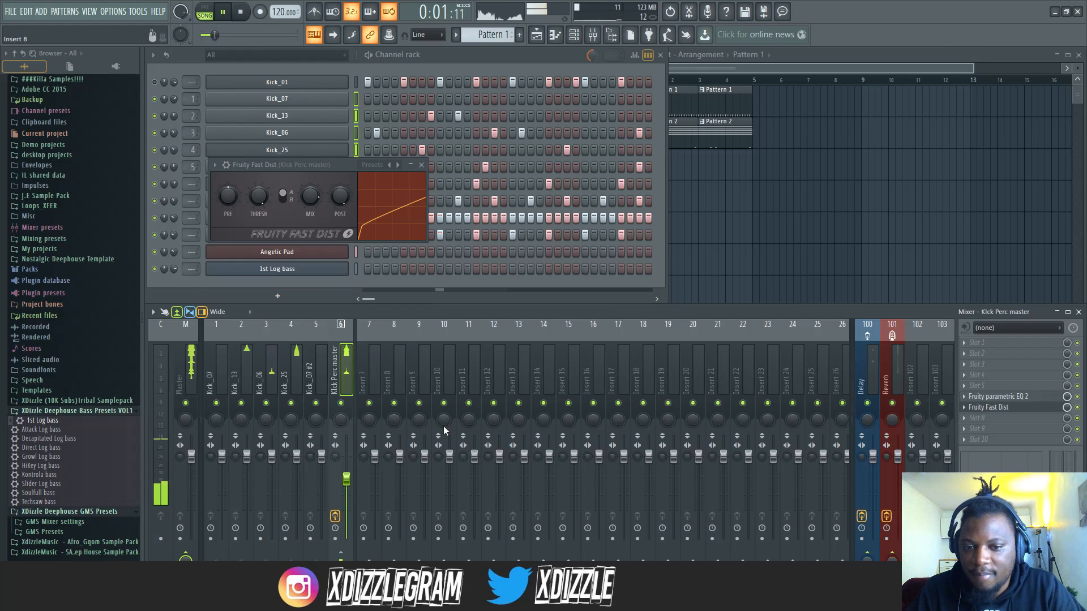
{"action": "left_click_drag", "start_coordinate": [892, 560], "coordinate": [893, 548]}
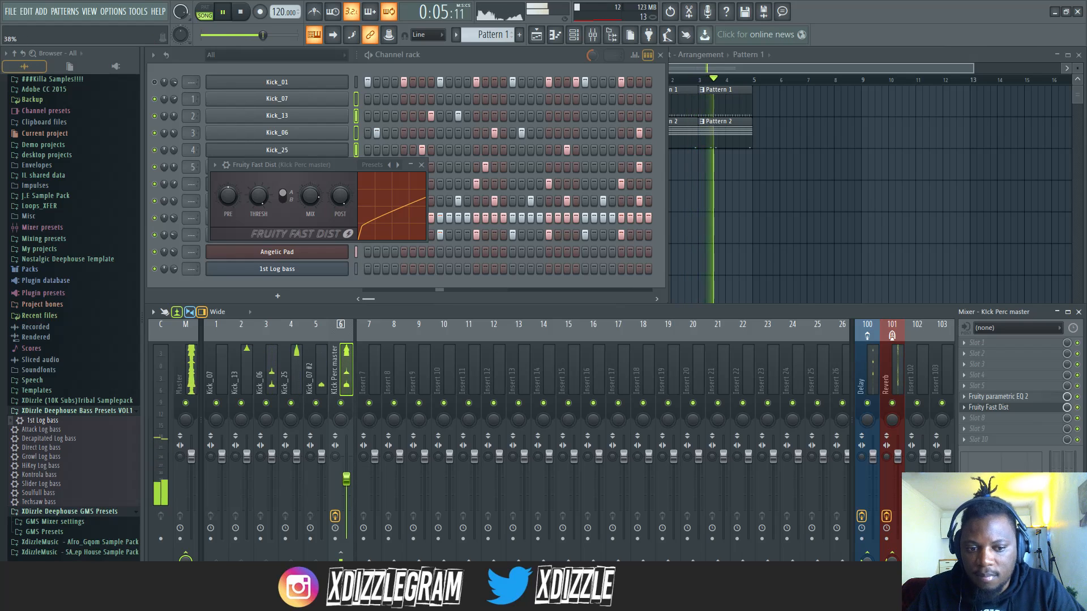
{"action": "left_click", "coordinate": [876, 379]}
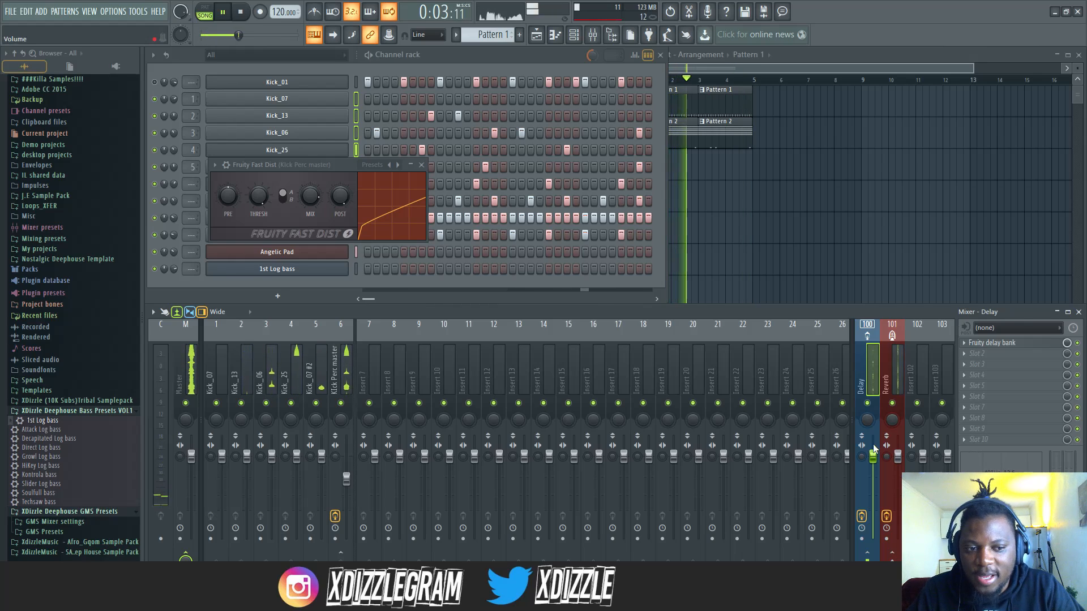
Step: Raise the Kick Perc master fader slightly and close the Fruity Fast Dist window
{"action": "left_click", "coordinate": [351, 467]}
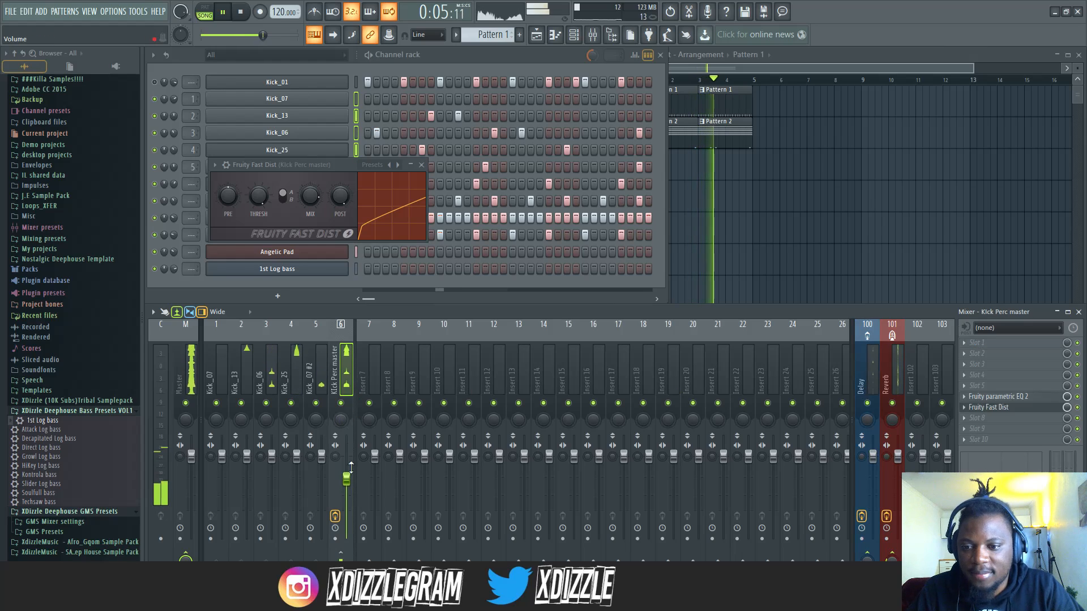
{"action": "left_click_drag", "start_coordinate": [351, 482], "coordinate": [351, 471]}
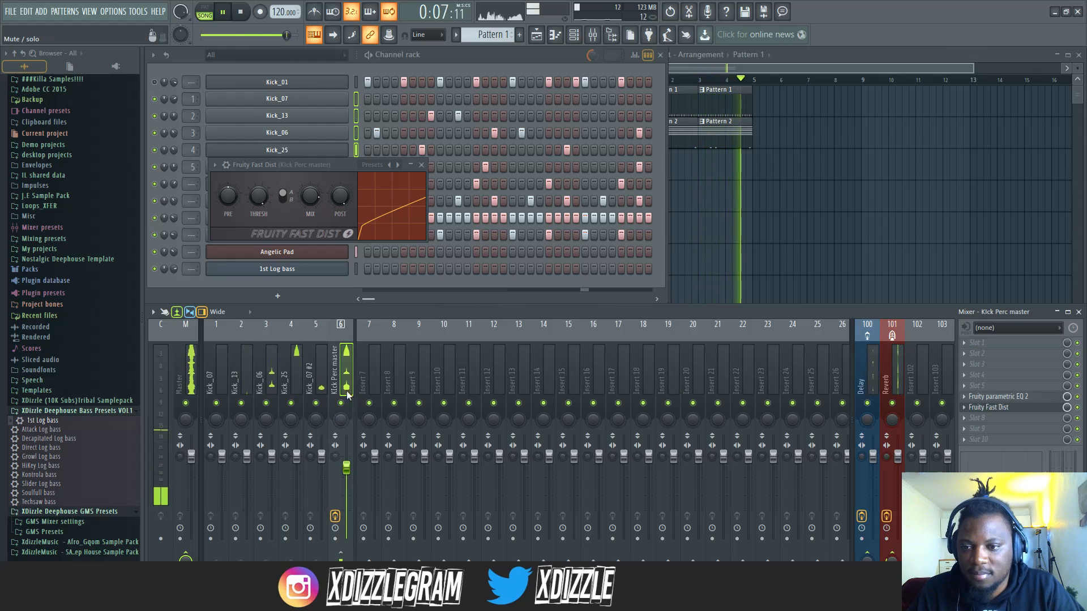
{"action": "left_click", "coordinate": [421, 165]}
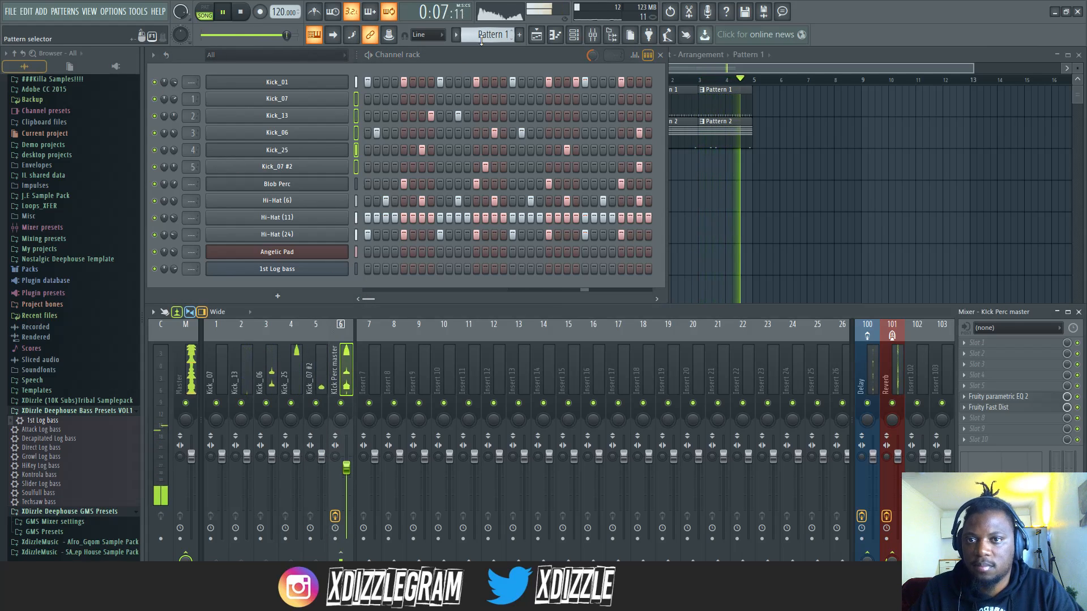
Step: Select only the Kick_07 channel in the channel rack and stop playback
{"action": "left_click", "coordinate": [309, 379]}
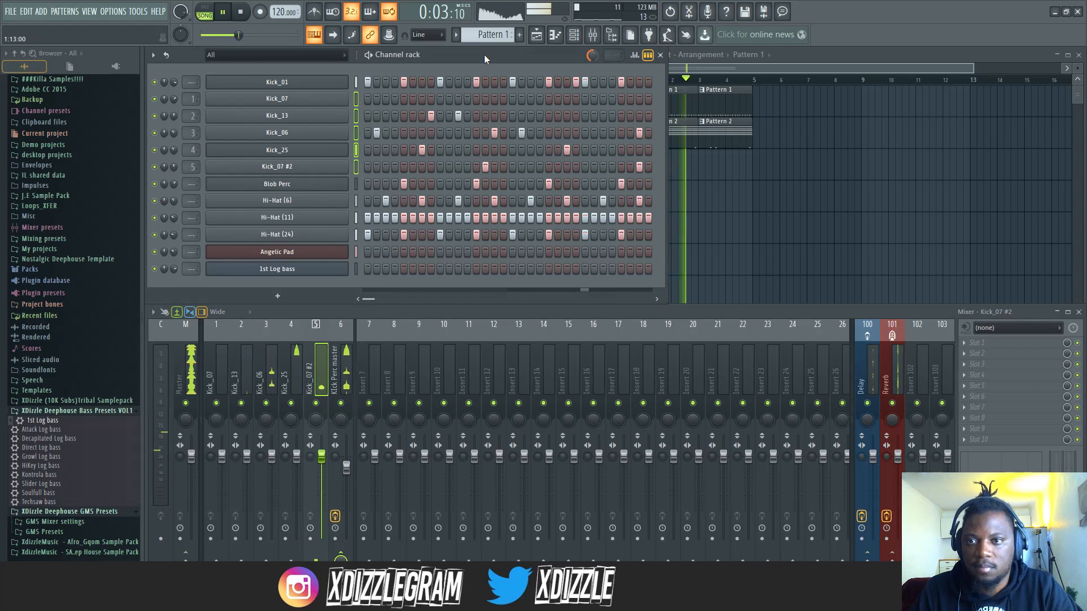
{"action": "left_click", "coordinate": [355, 98]}
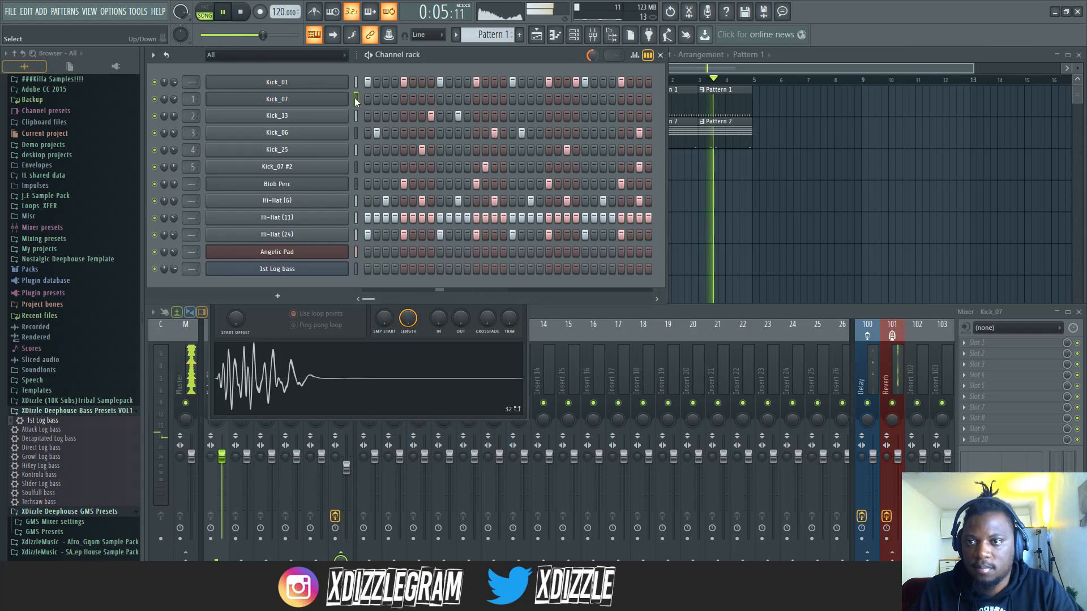
{"action": "key", "text": "space"}
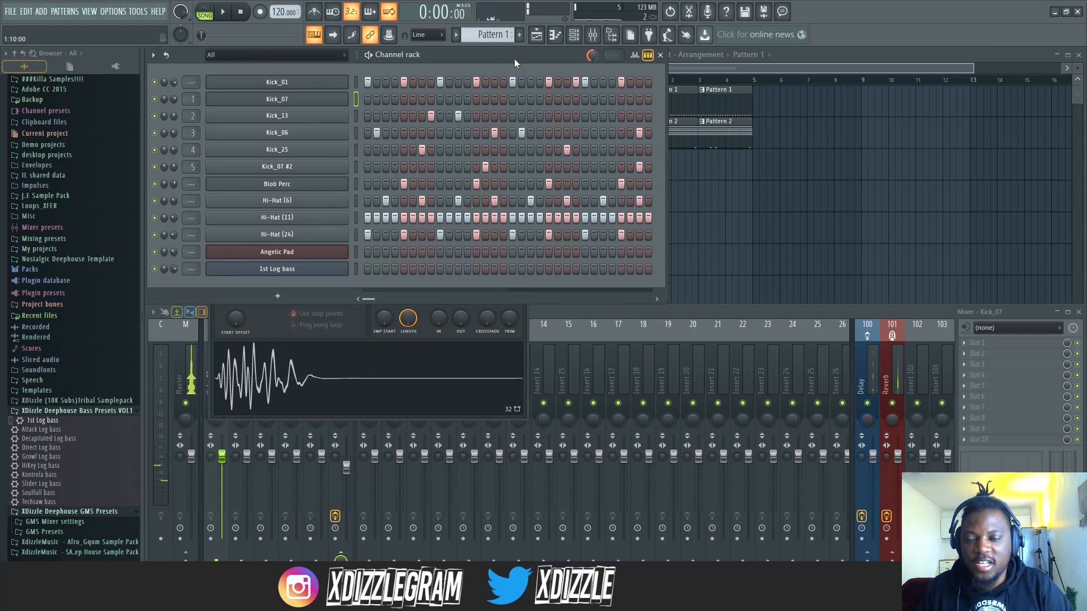